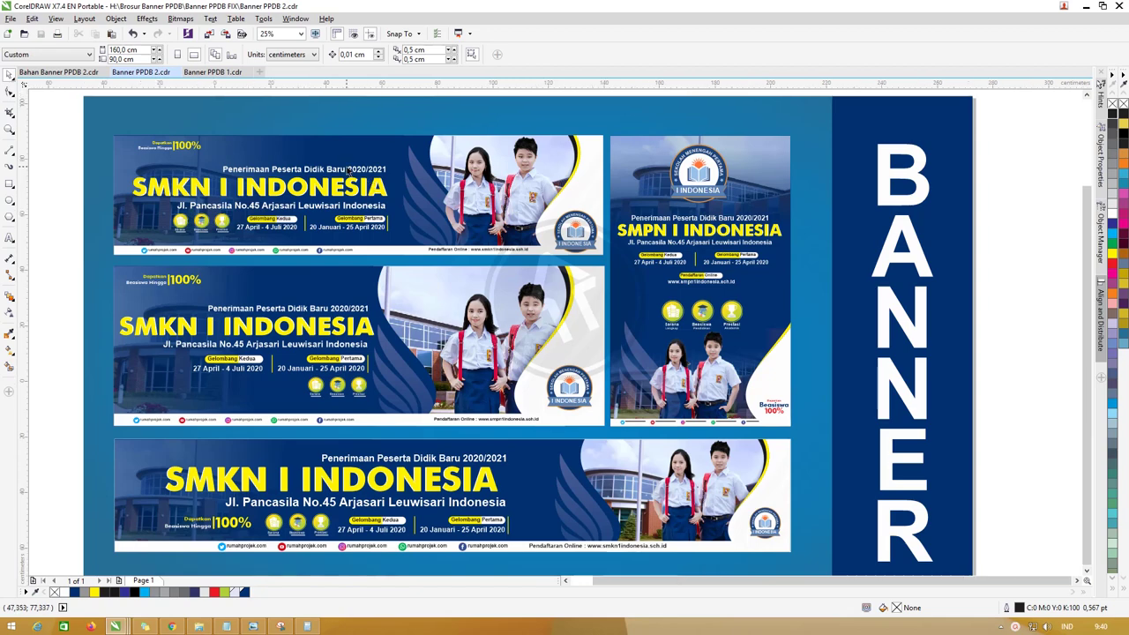
Zoom over the reference banner designs, then make the new A4 page landscape.
scroll(339, 174, "down", 2)
key("z")
mouse_move(212, 134)
left_mouse_down()
mouse_move(492, 289)
mouse_move(580, 362)
left_mouse_up()
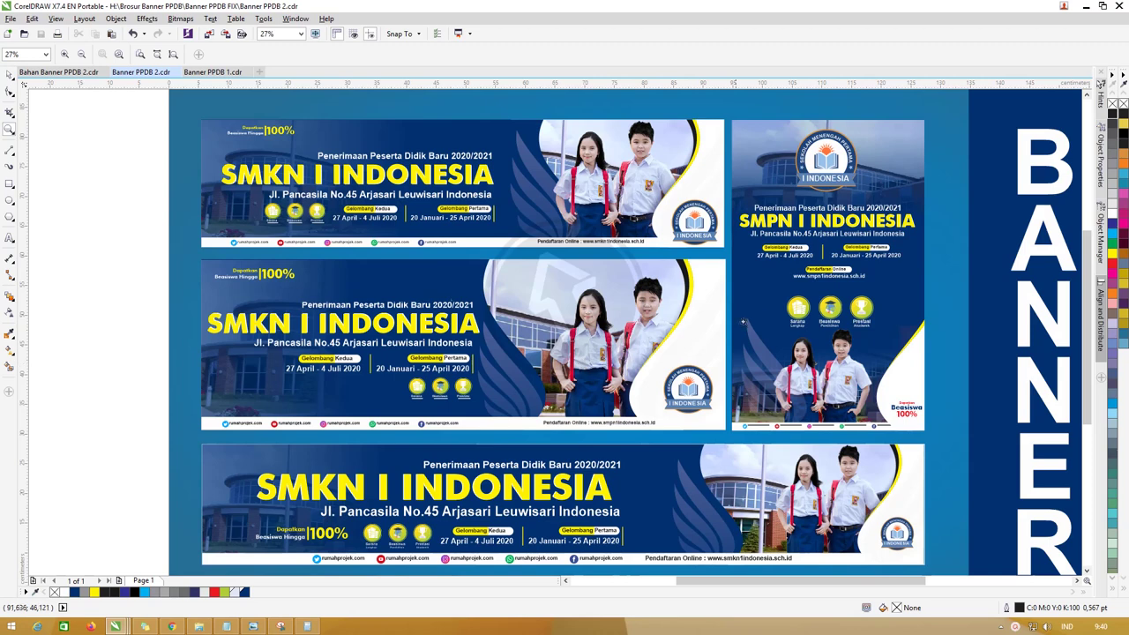
scroll(1086, 265, "down", 1)
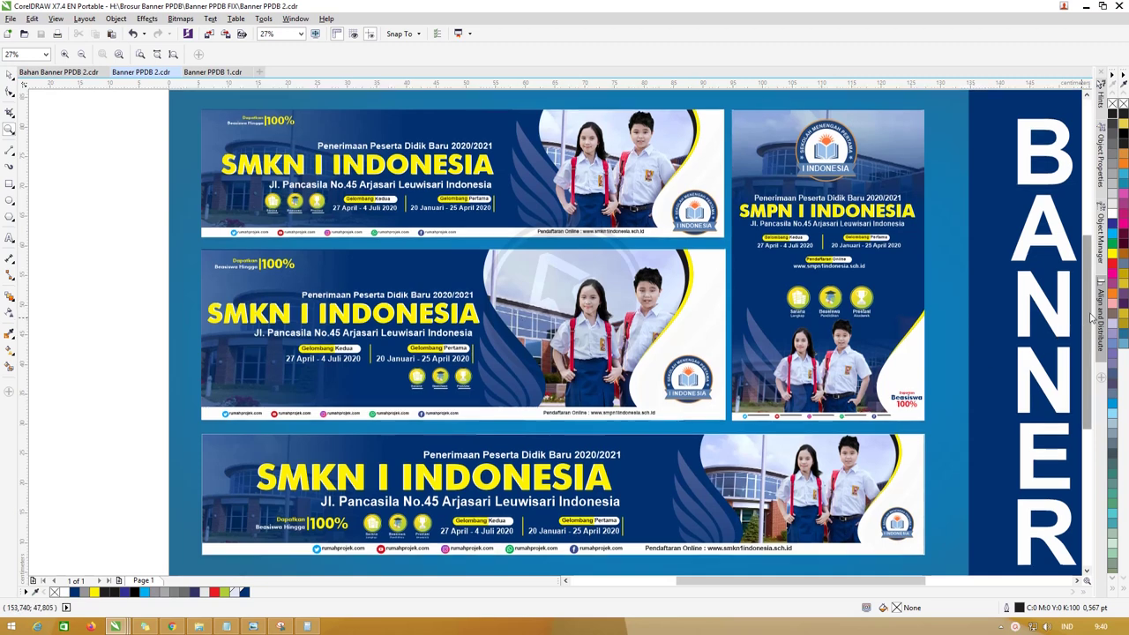
scroll(1081, 322, "down", 3)
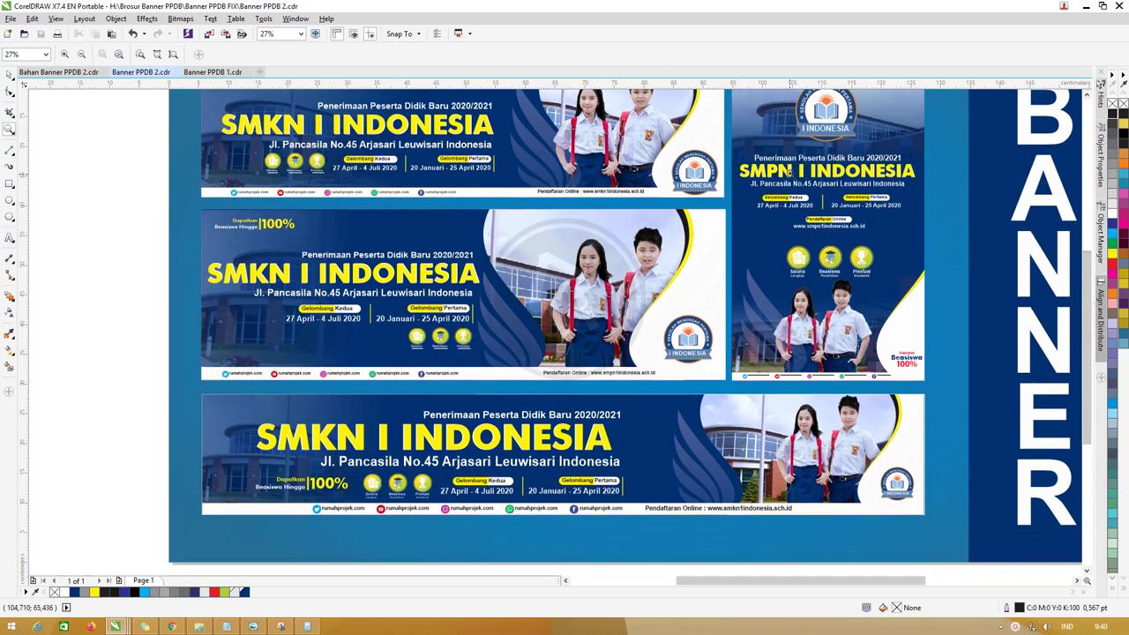
left_click_drag(1091, 300, 1089, 278)
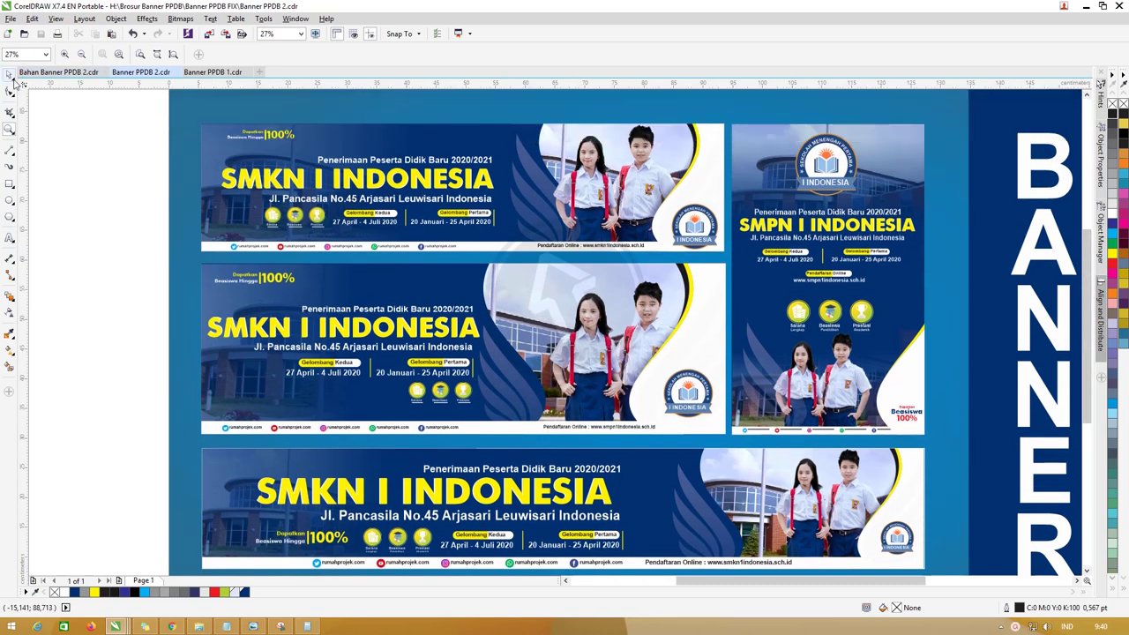
left_click(11, 91)
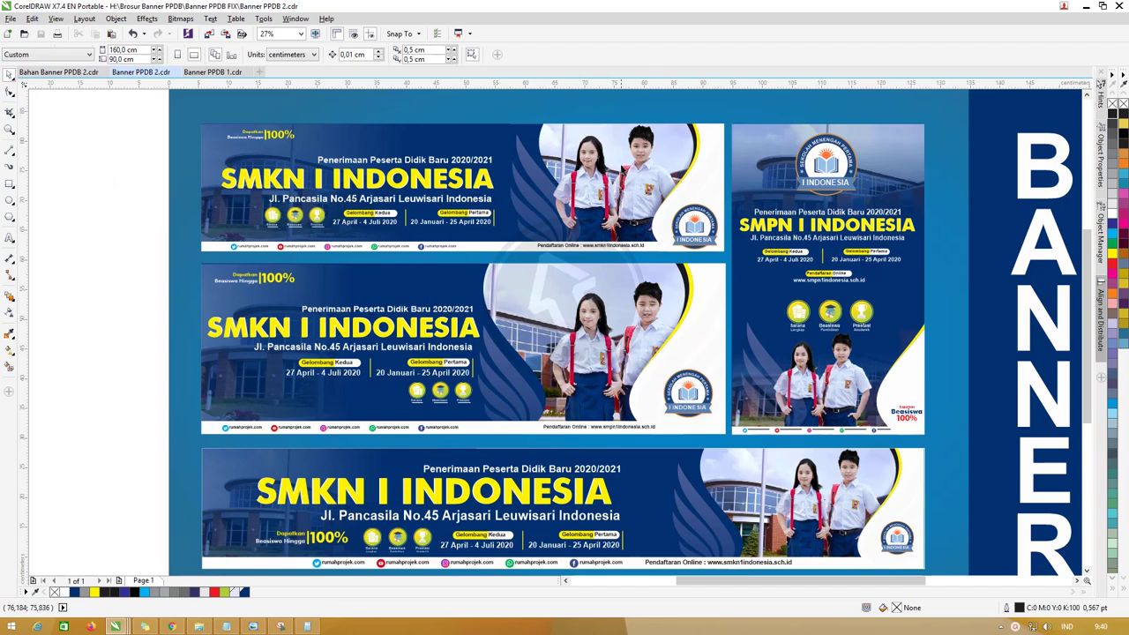
scroll(624, 166, "down", 2)
key("z")
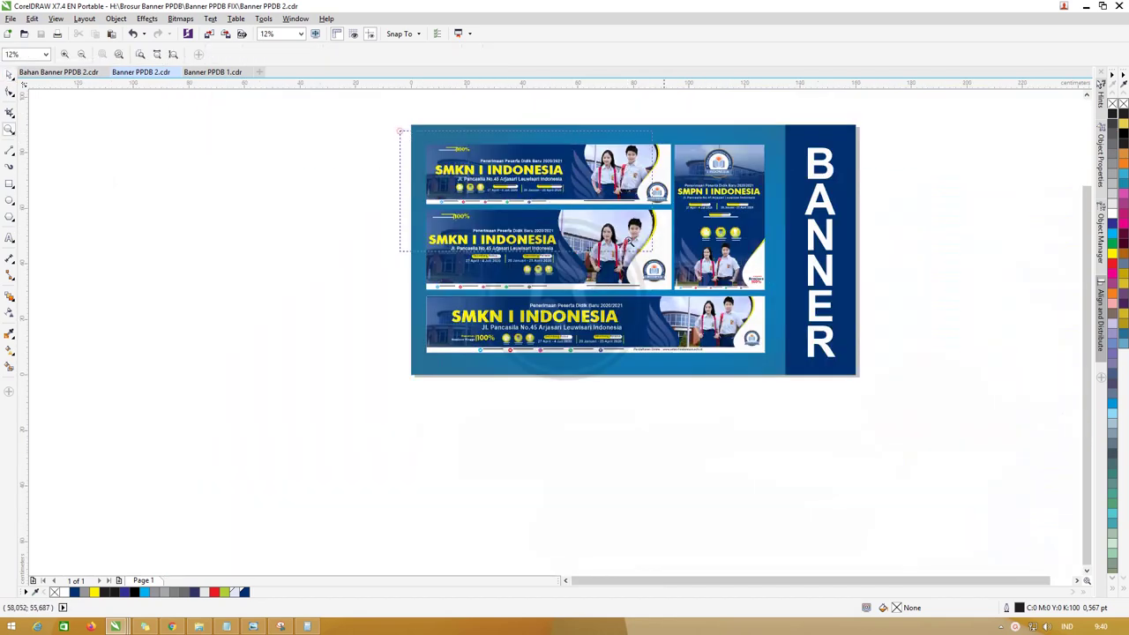
mouse_move(400, 130)
left_mouse_down()
mouse_move(873, 355)
mouse_move(880, 368)
left_mouse_up()
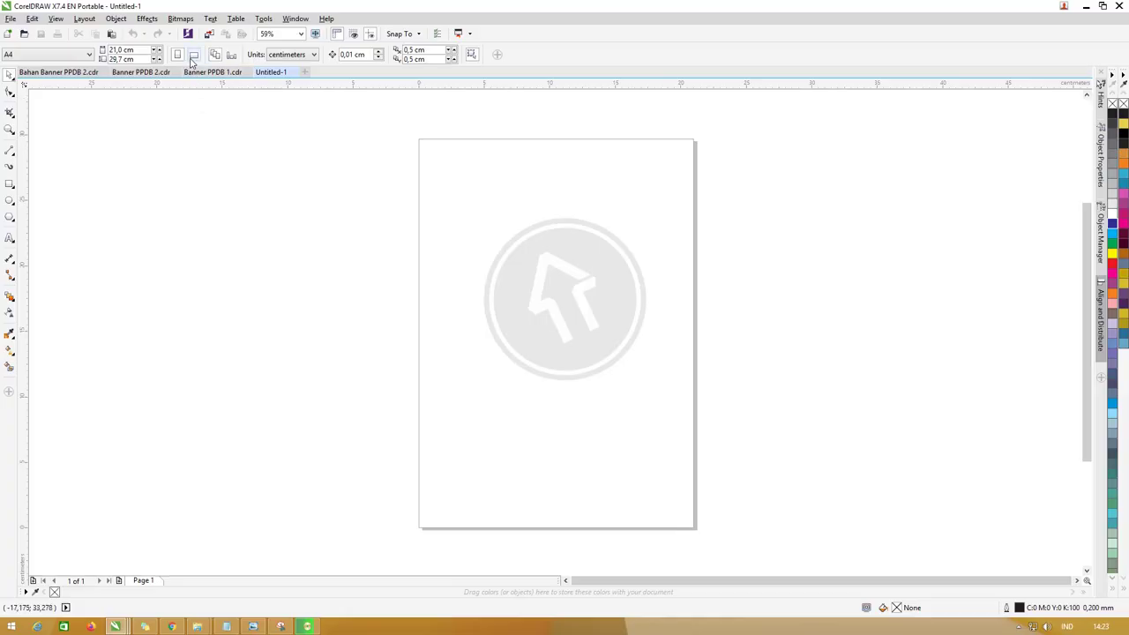
left_click(194, 53)
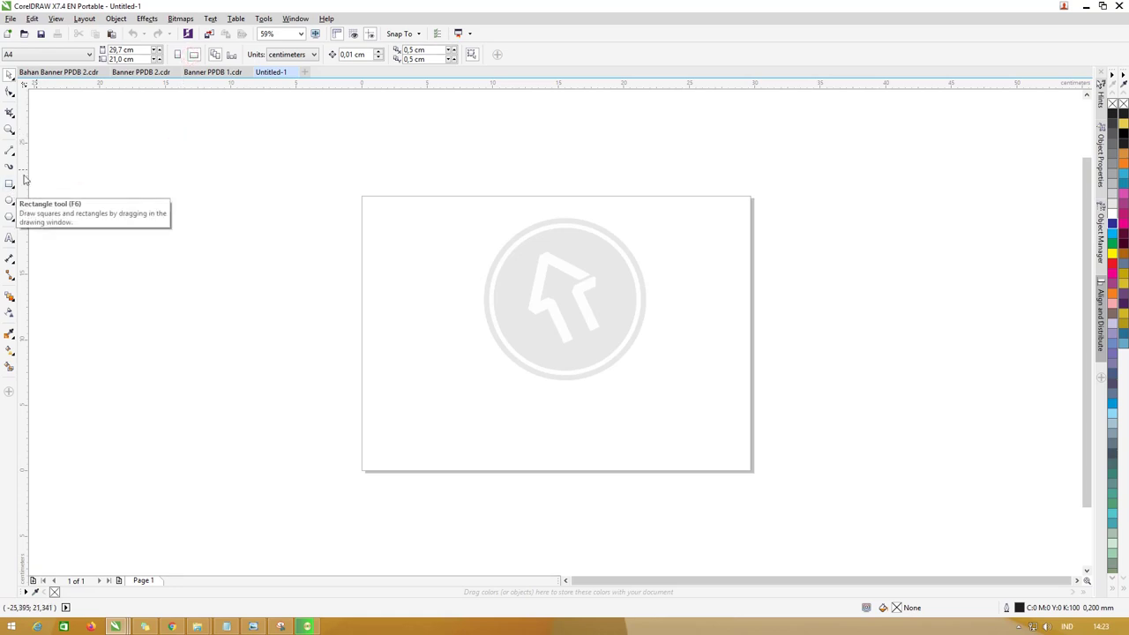
Set the page size to 40 × 10 cm.
left_click(136, 50)
type("4")
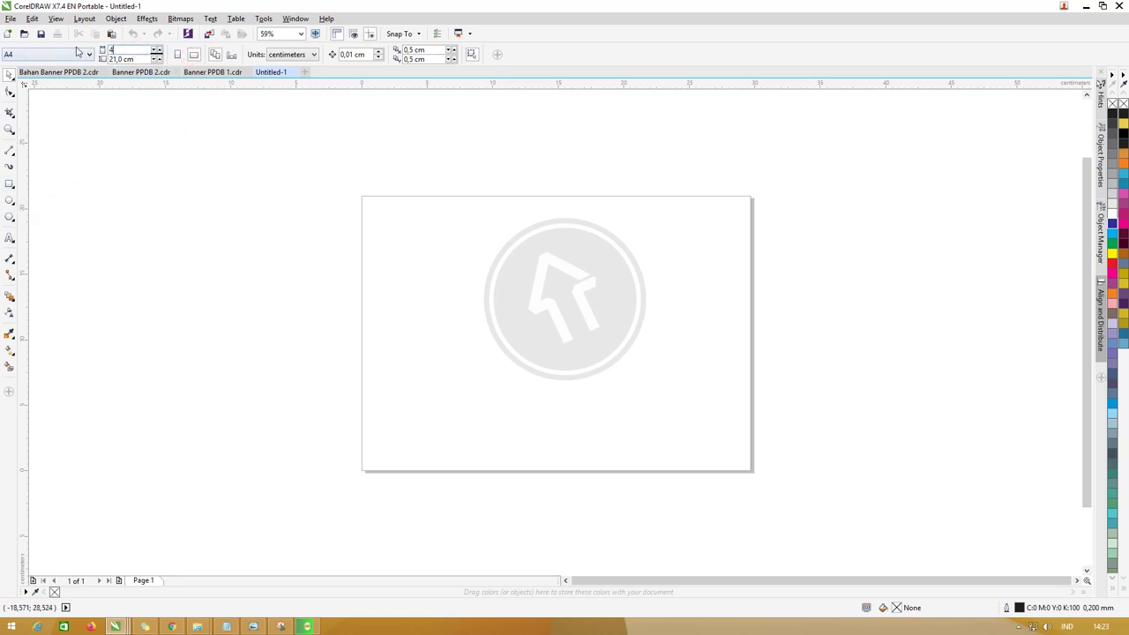
type("0")
left_click(137, 58)
type("1")
key("Return")
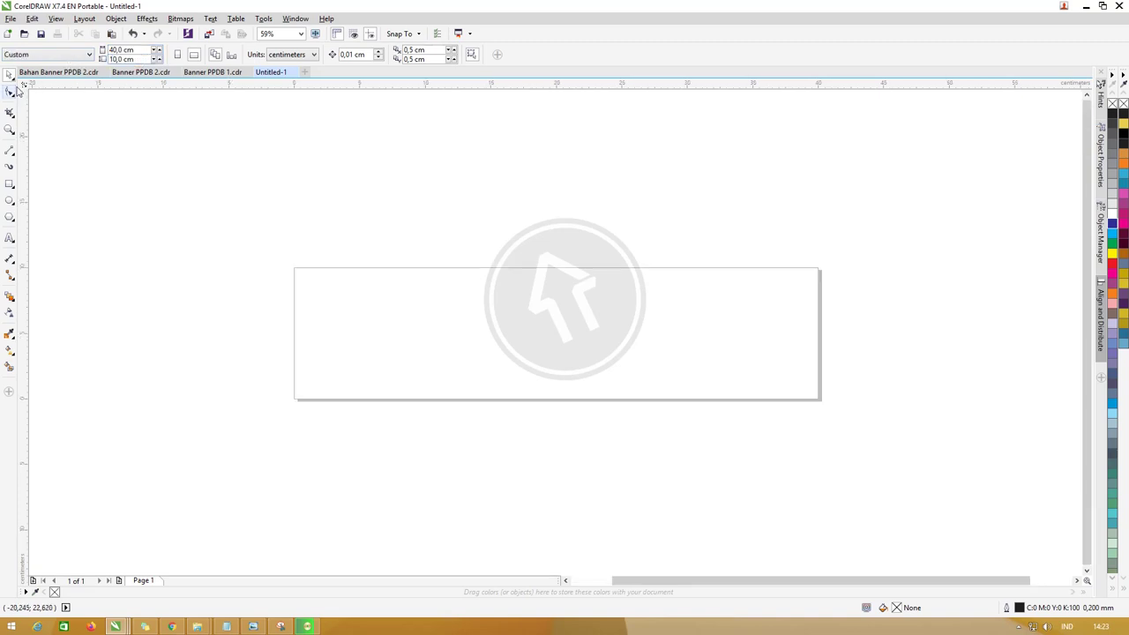
Add a page-sized rectangle filled blue with no outline.
double_click(9, 183)
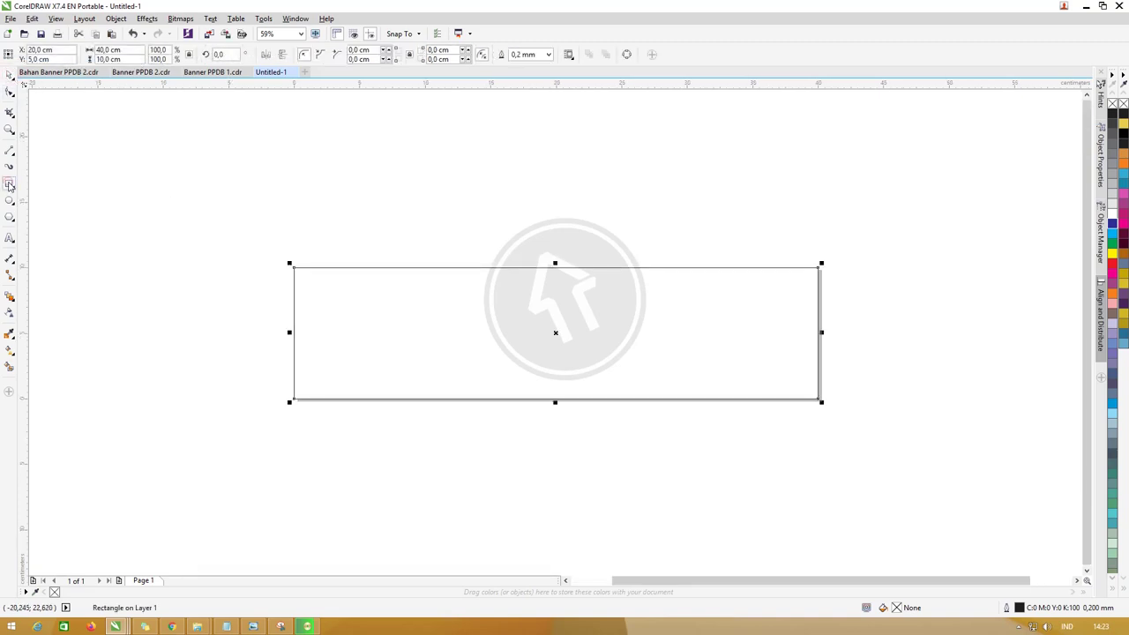
left_click(1113, 223)
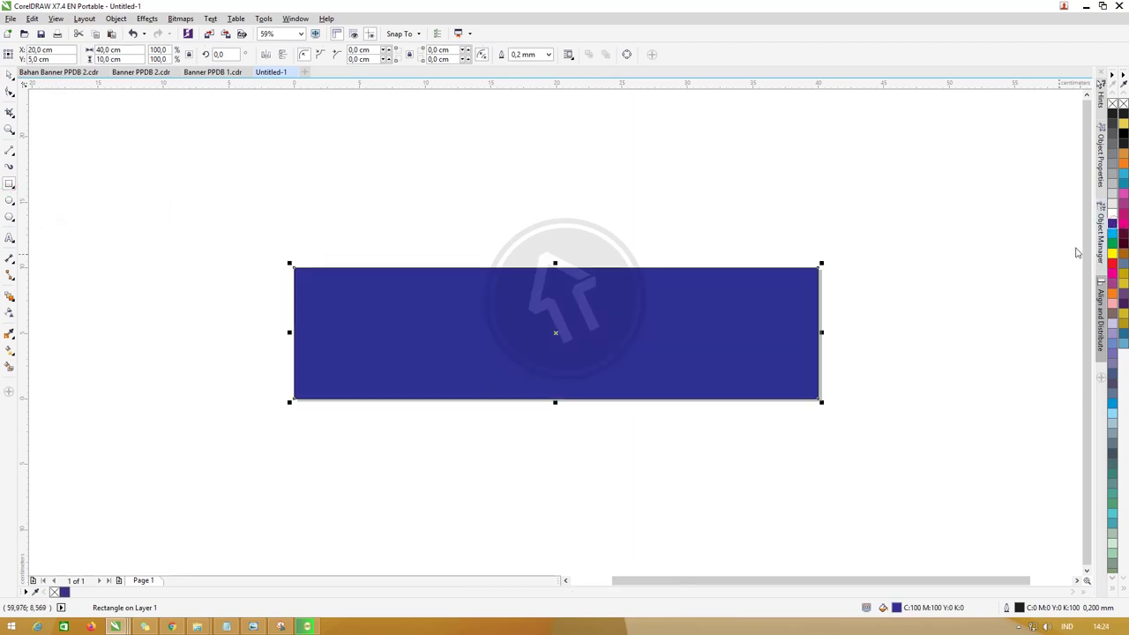
right_click(1113, 104)
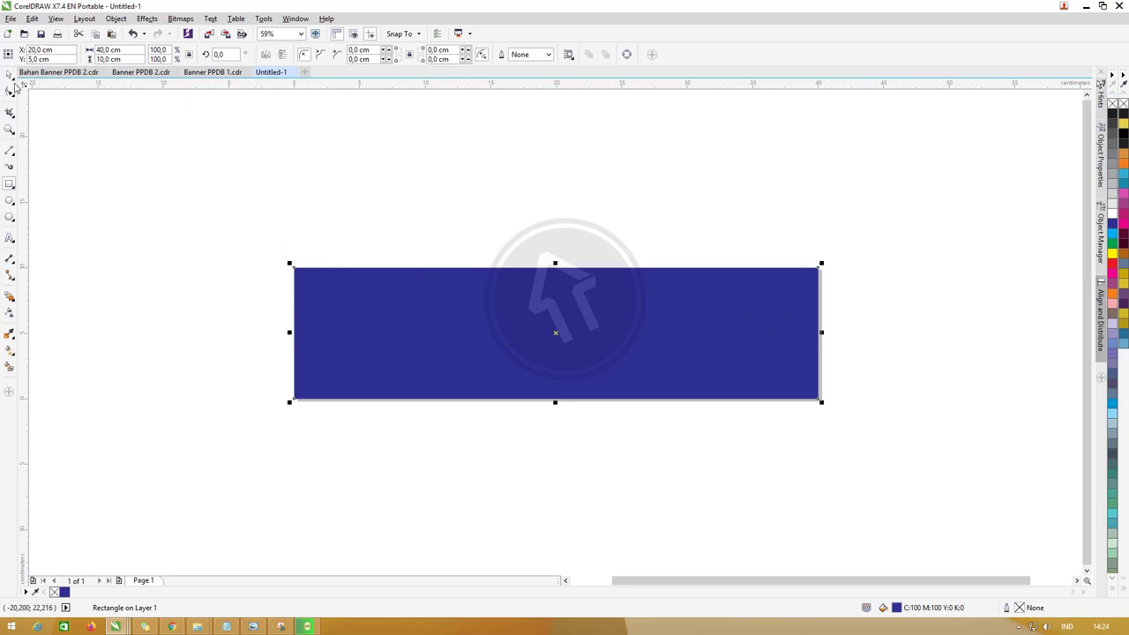
left_click(103, 172)
left_click(513, 356)
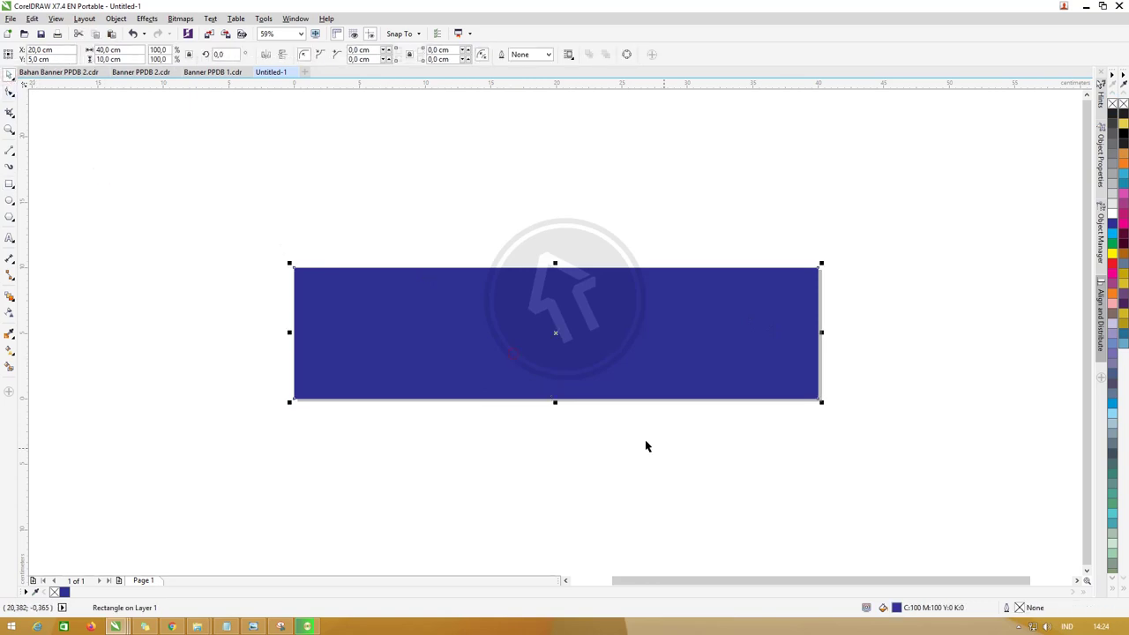
Darken the rectangle's fill to navy C100 M93 Y7 K31.
double_click(895, 608)
left_click_drag(565, 190, 648, 167)
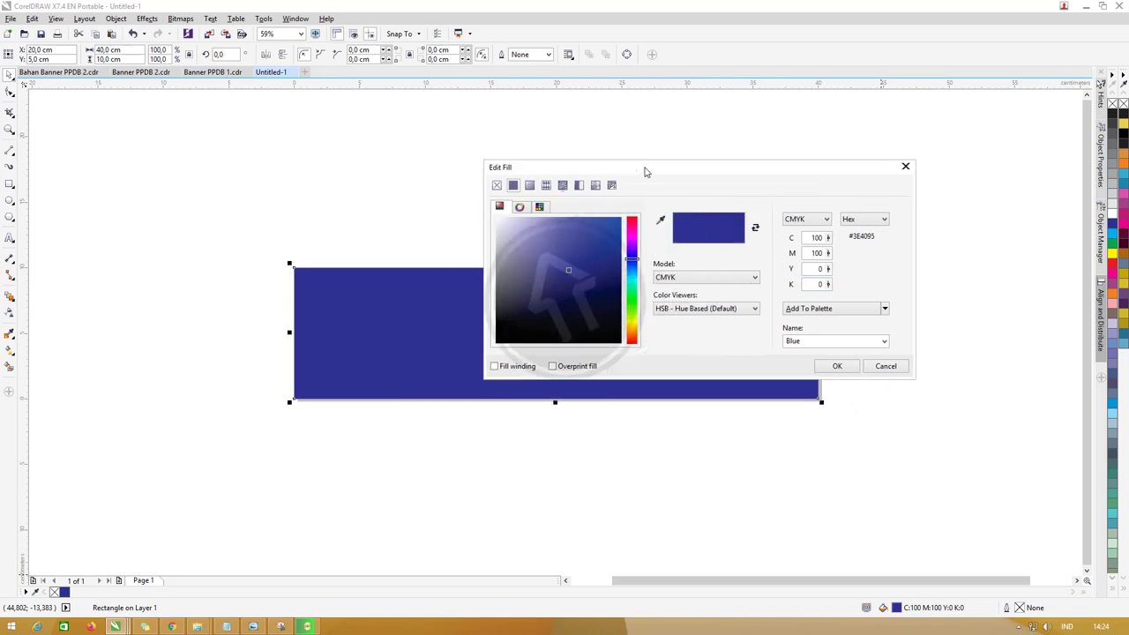
left_click(570, 275)
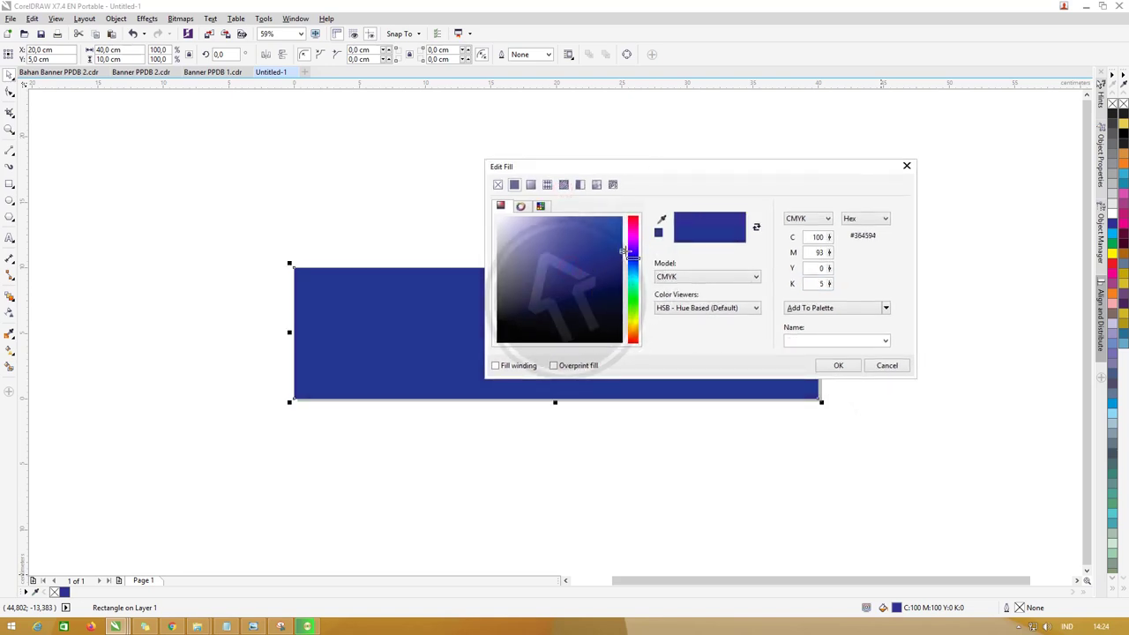
left_click_drag(617, 264, 622, 269)
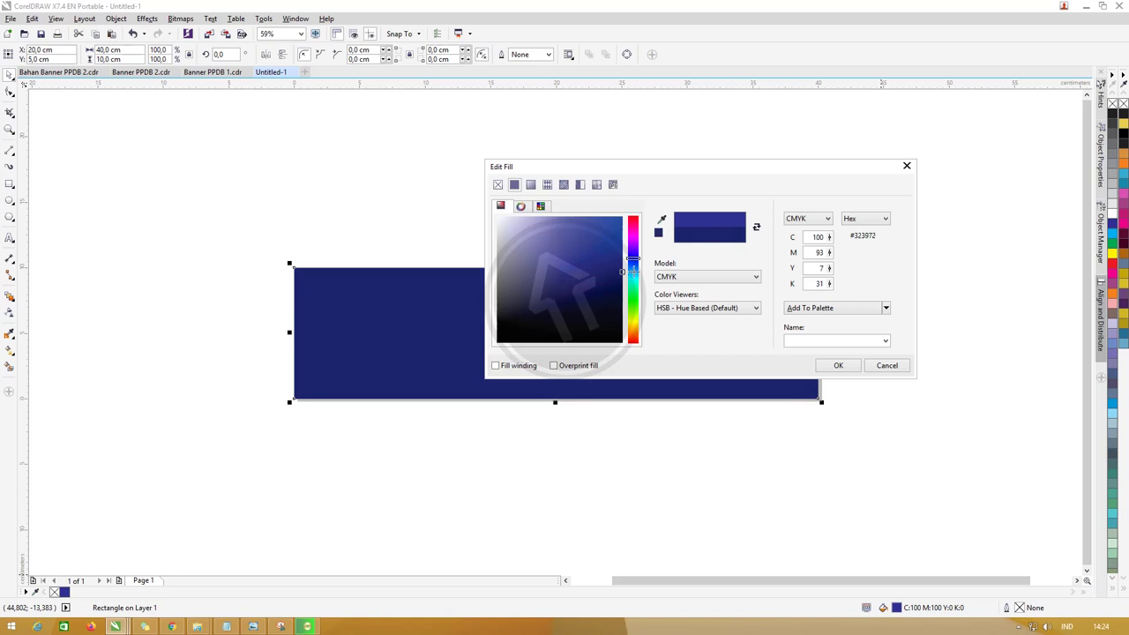
left_click(838, 366)
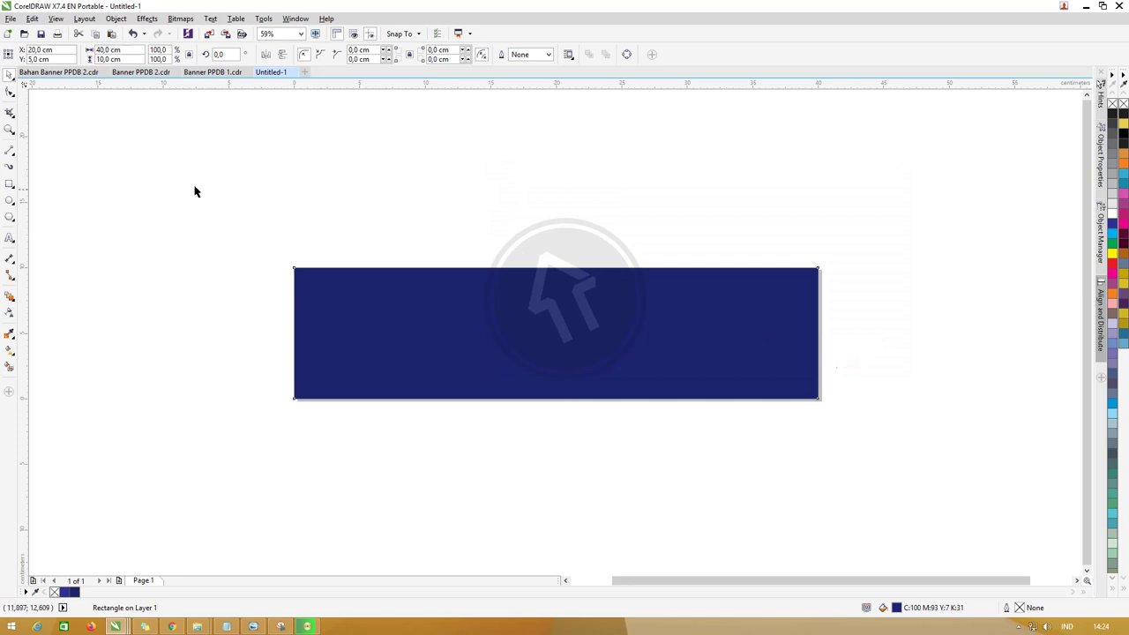
Draw a vertical freehand line across the rectangle's right end and add a midpoint node.
left_click(10, 151)
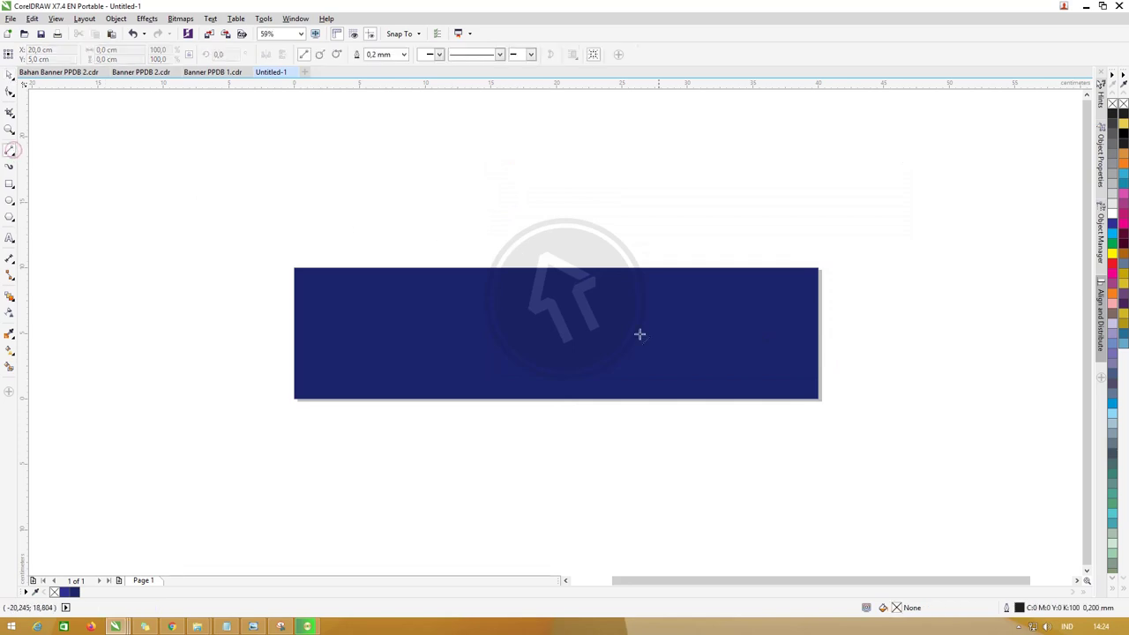
left_click(754, 249)
left_click(754, 441)
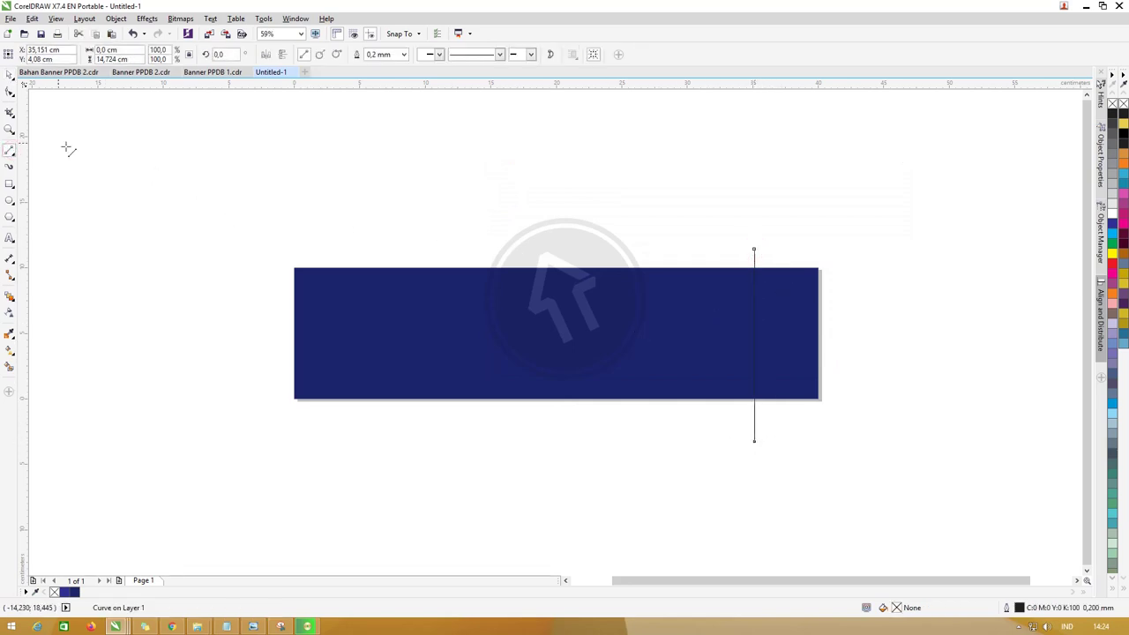
left_click(9, 91)
left_click(754, 249)
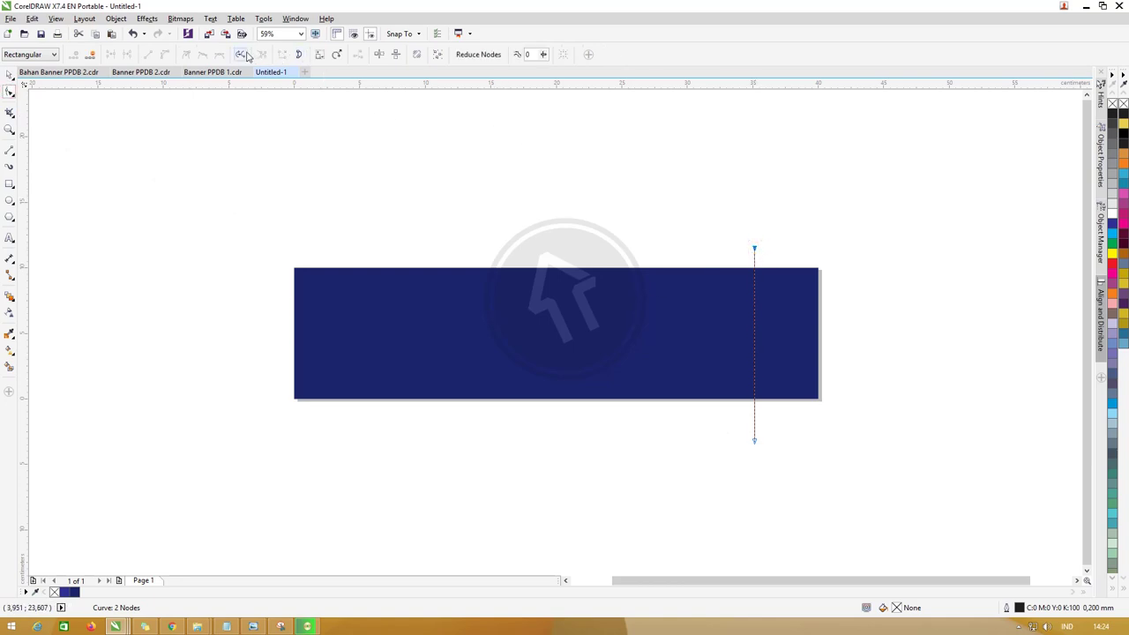
left_click(754, 330)
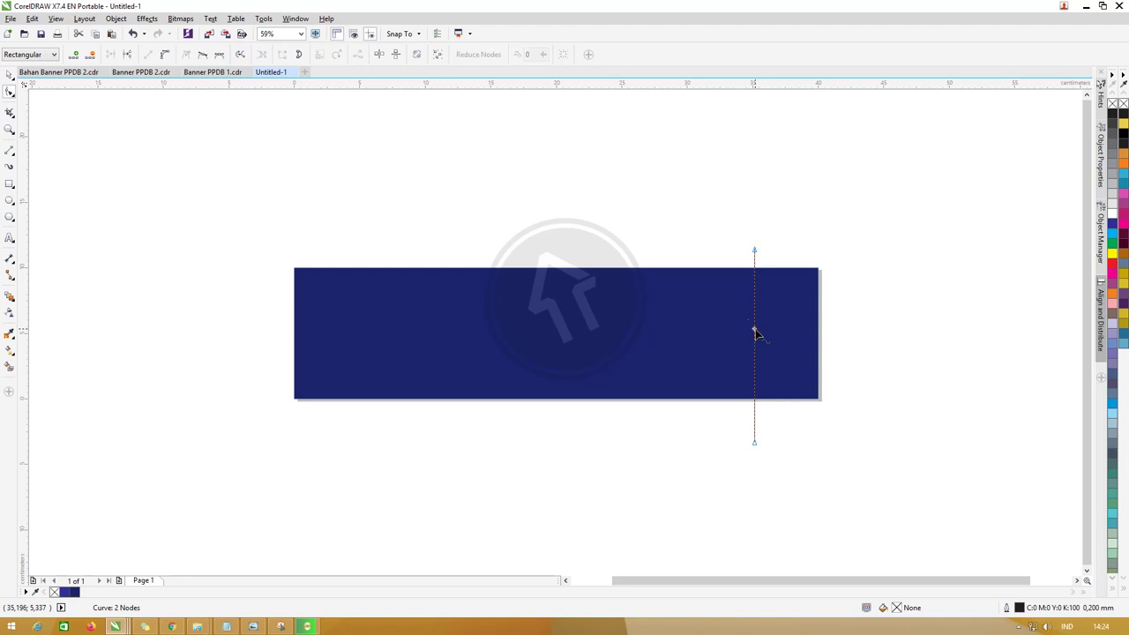
left_click(166, 55)
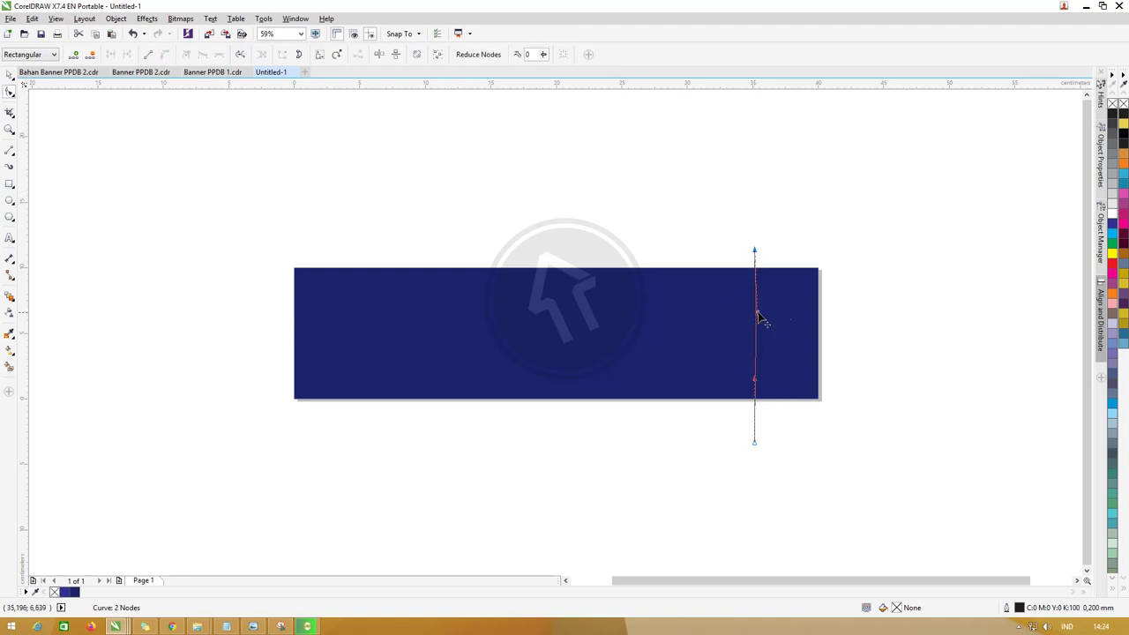
Bend the line into an S-curve by dragging its nodes and handles.
left_click_drag(760, 318, 831, 365)
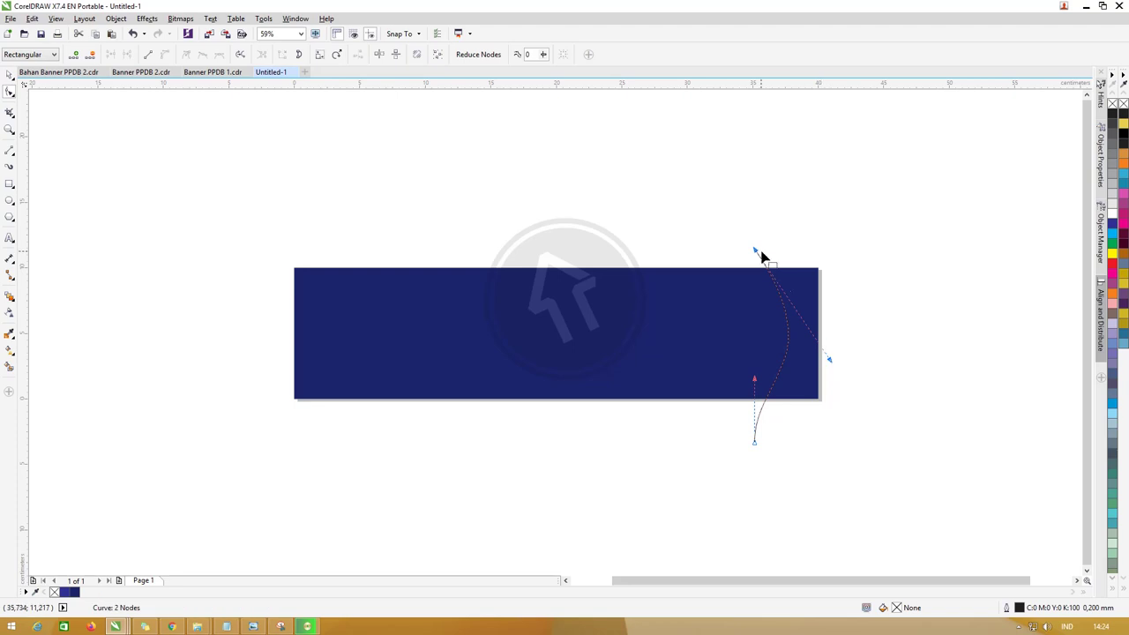
left_click_drag(756, 251, 780, 255)
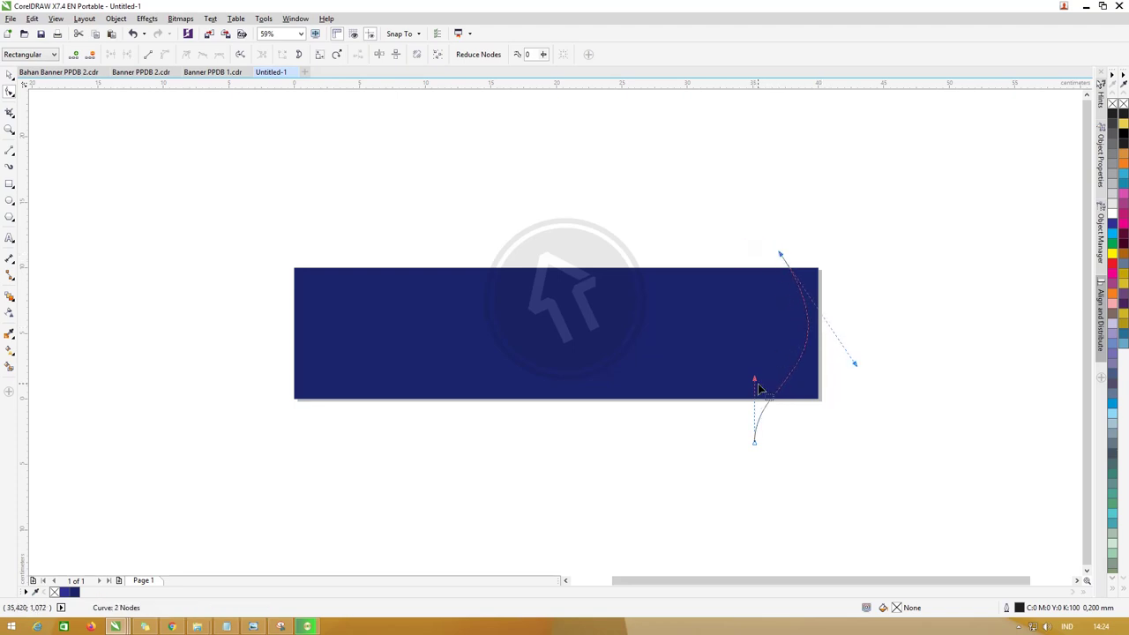
left_click_drag(754, 380, 723, 339)
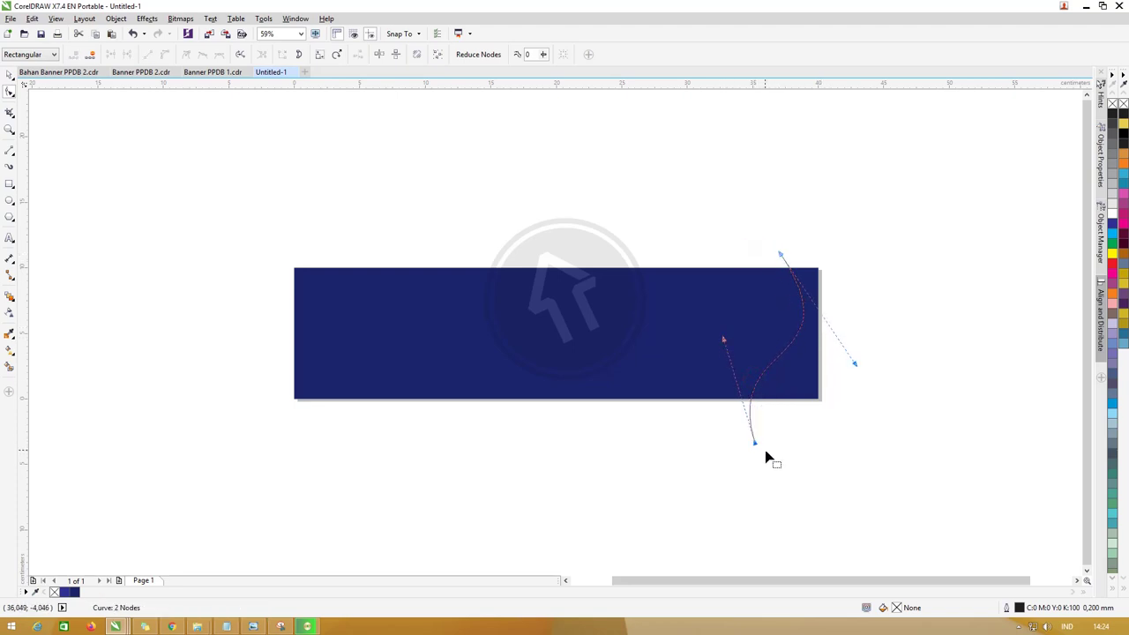
left_click_drag(755, 444, 787, 428)
left_click_drag(758, 330, 701, 318)
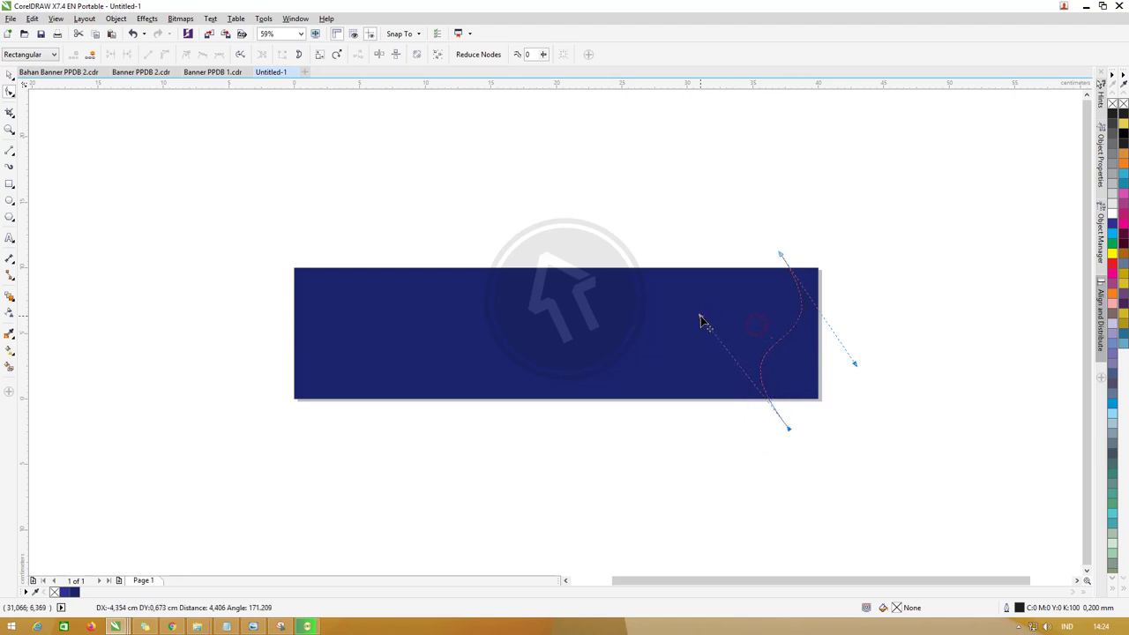
Fine-tune the S-curve's top, bottom and middle nodes.
key("F5")
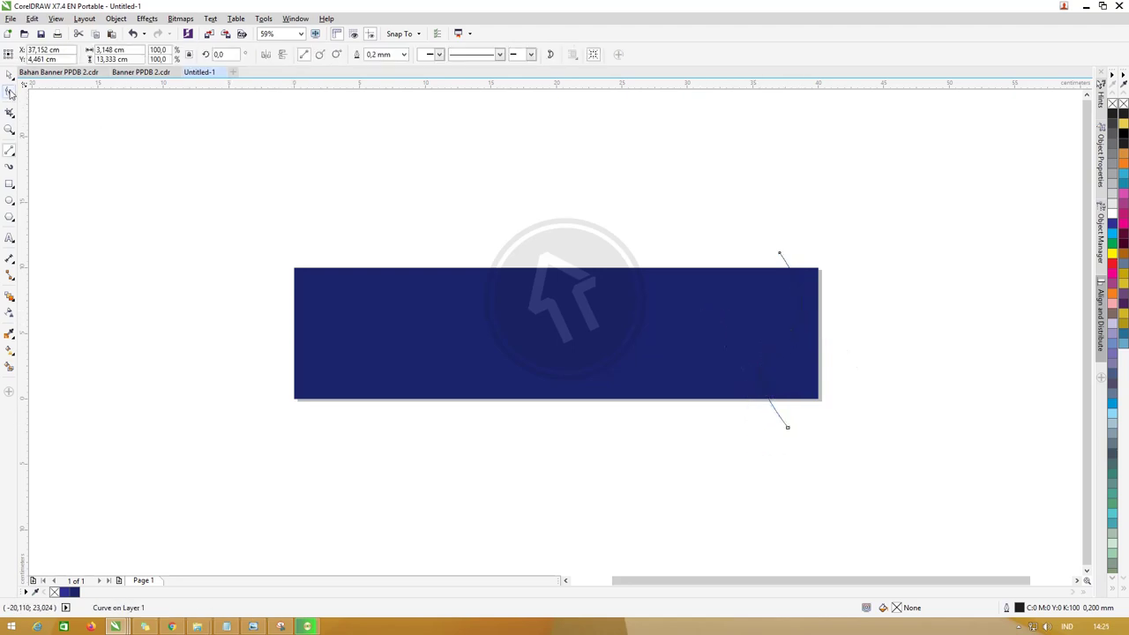
left_click(10, 92)
left_click_drag(781, 254, 774, 254)
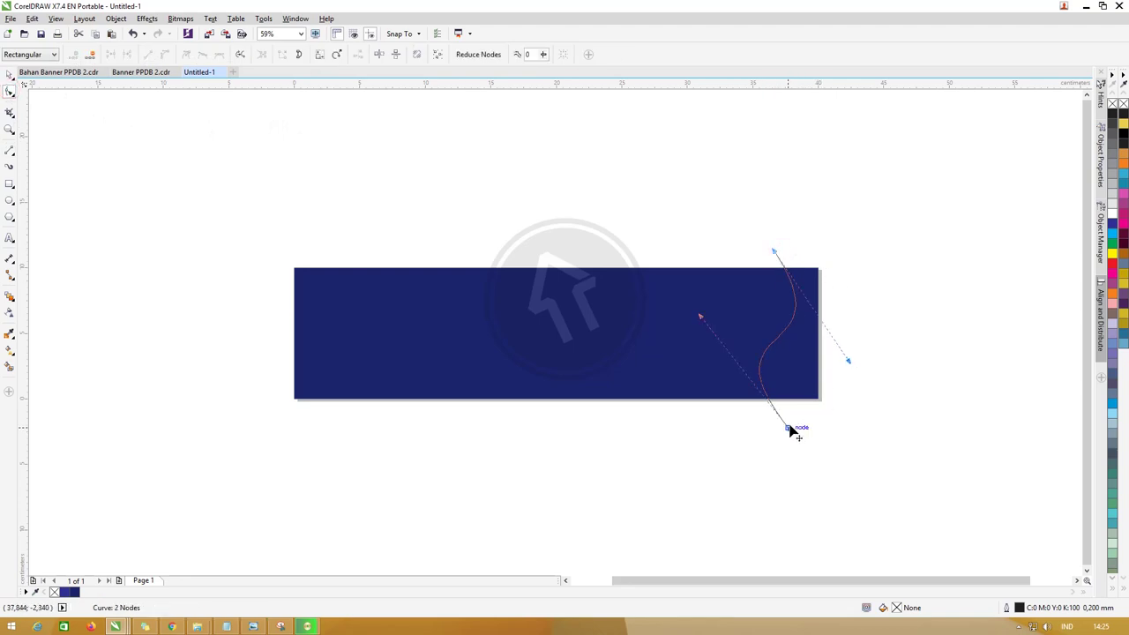
left_click_drag(790, 428, 786, 423)
left_click_drag(703, 318, 694, 324)
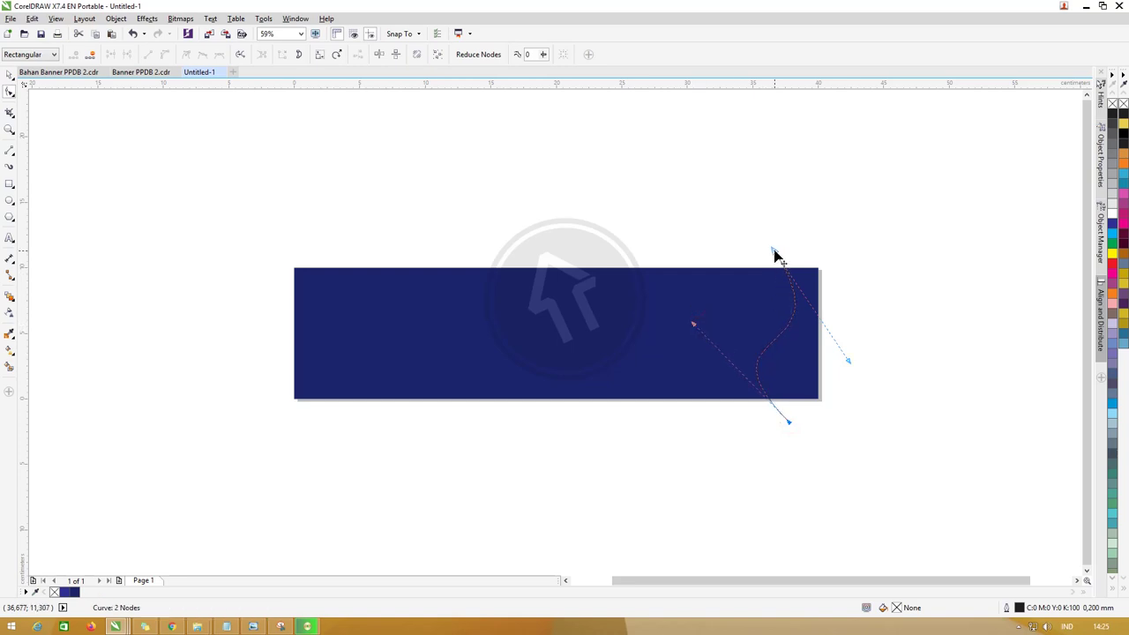
left_click_drag(774, 253, 788, 256)
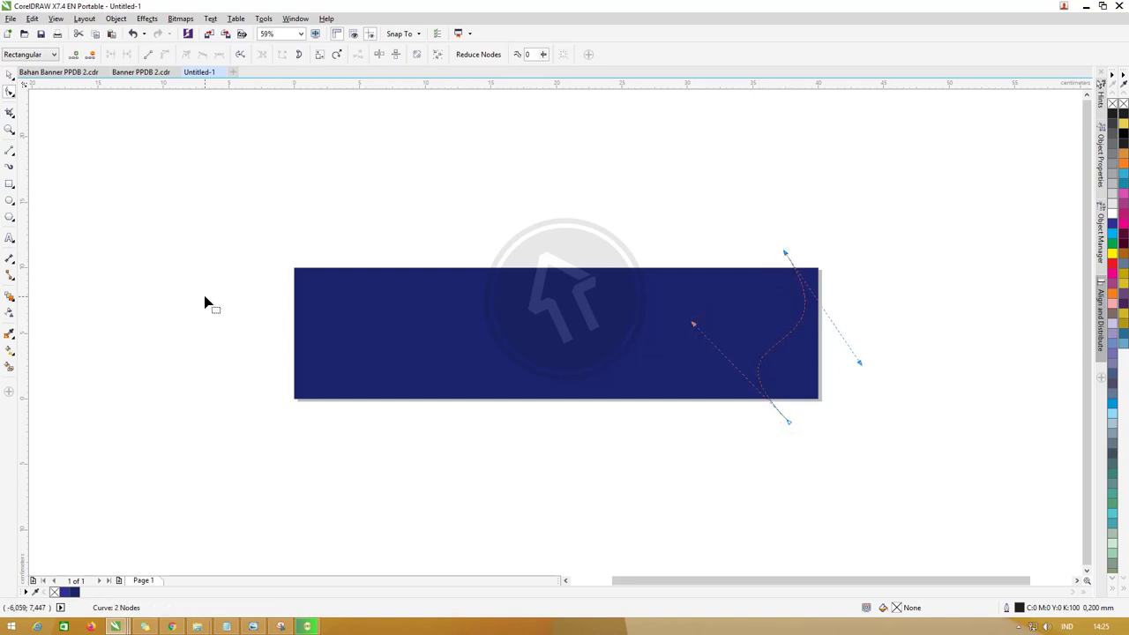
left_click(9, 365)
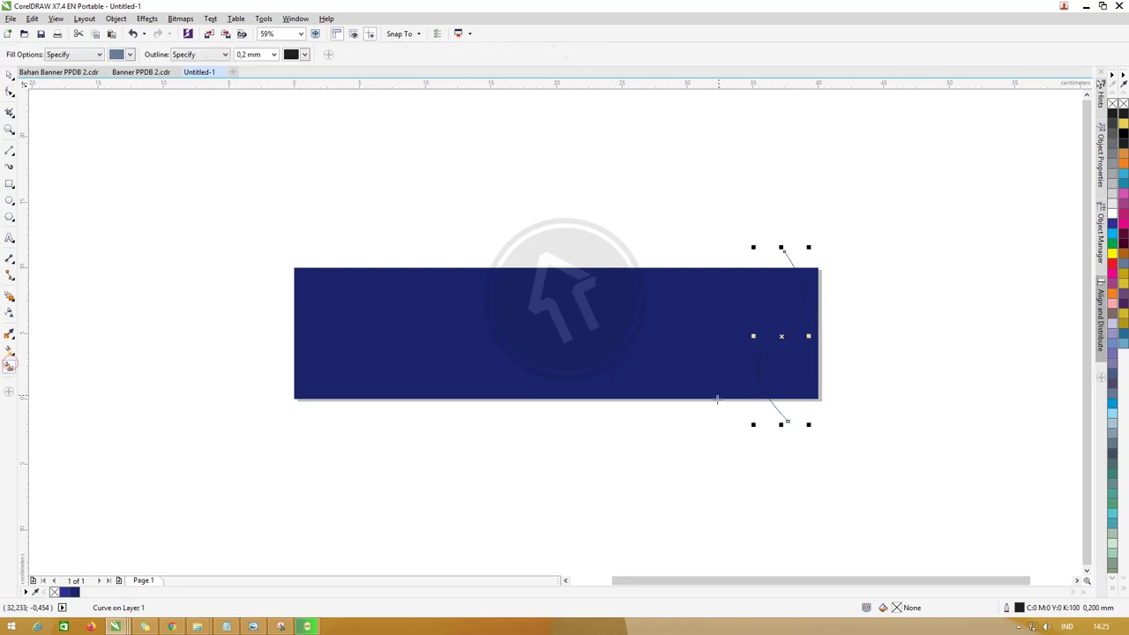
Undo a trial fill, zoom onto the curve and give it a red outline.
left_click(783, 367)
key("ctrl+z")
key("z")
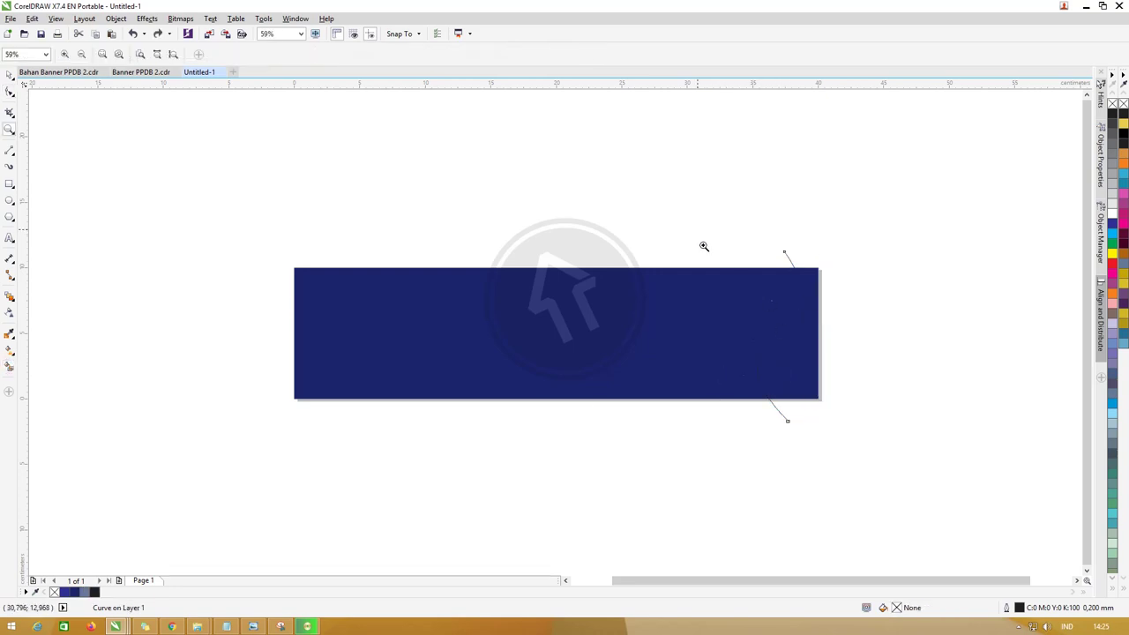
left_click_drag(698, 234, 885, 450)
left_click(9, 76)
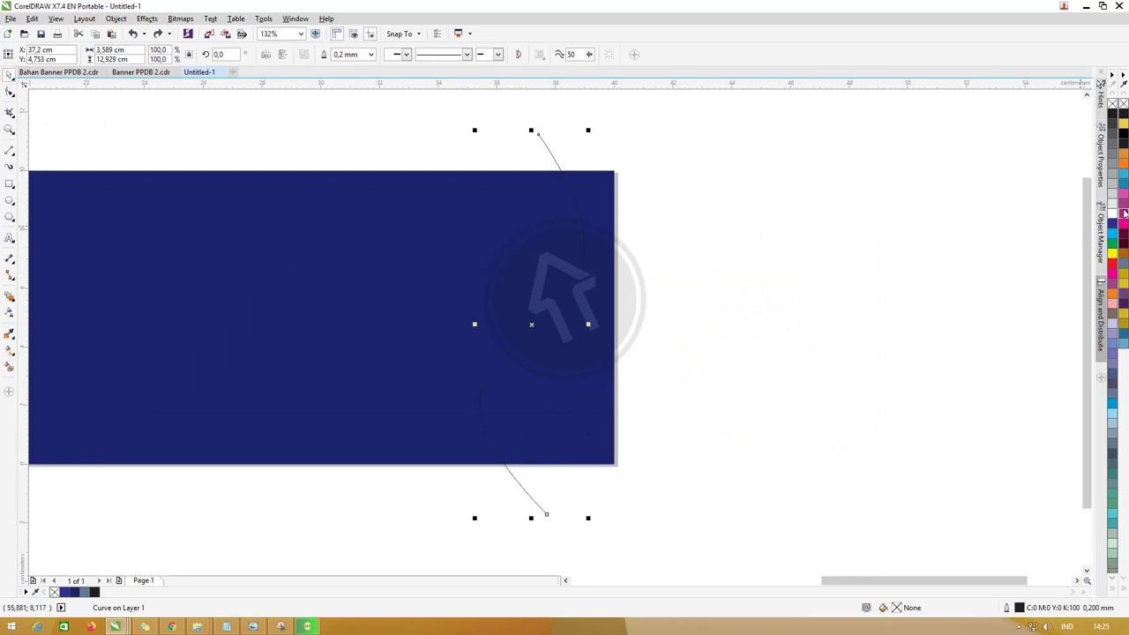
right_click(1112, 264)
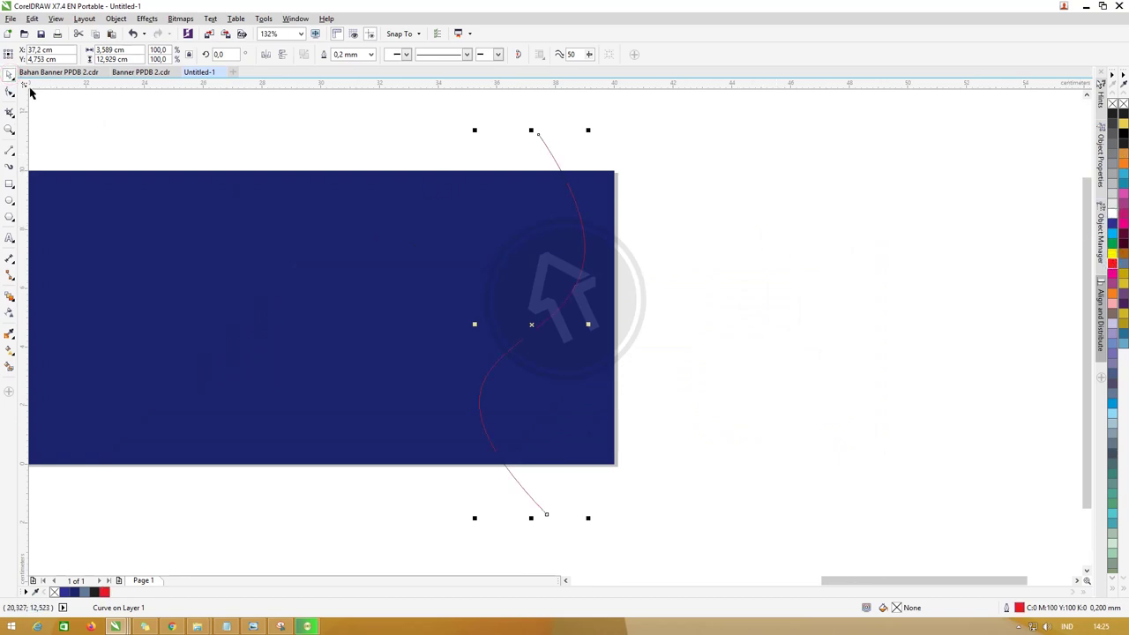
Adjust the curve's ends and Smart Fill the banner area right of it.
left_click(10, 92)
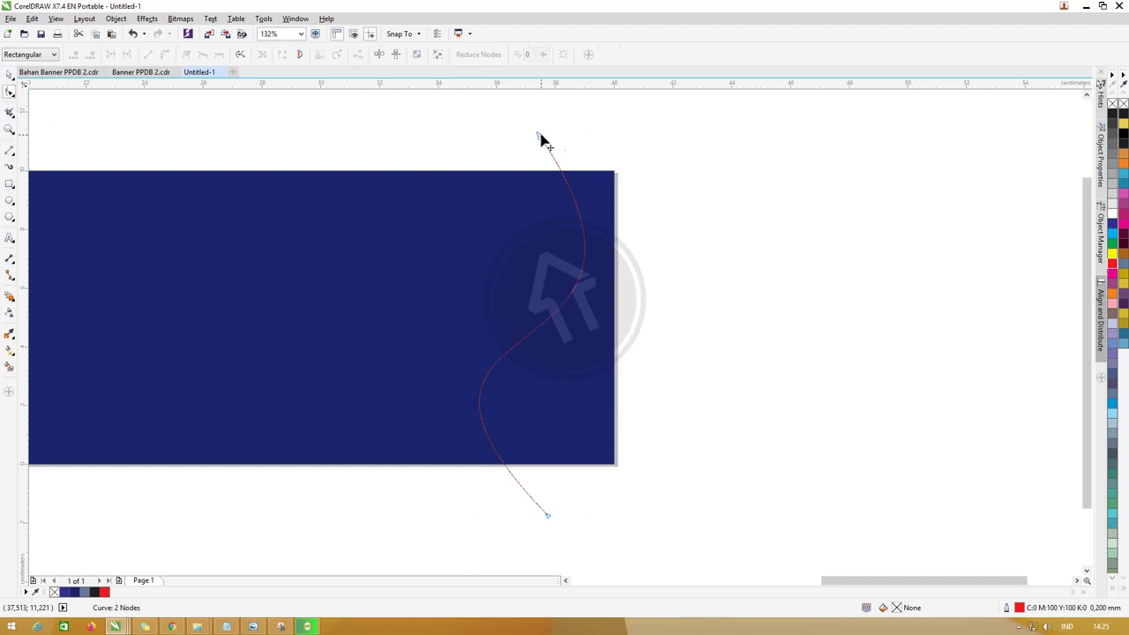
left_click_drag(541, 139, 540, 144)
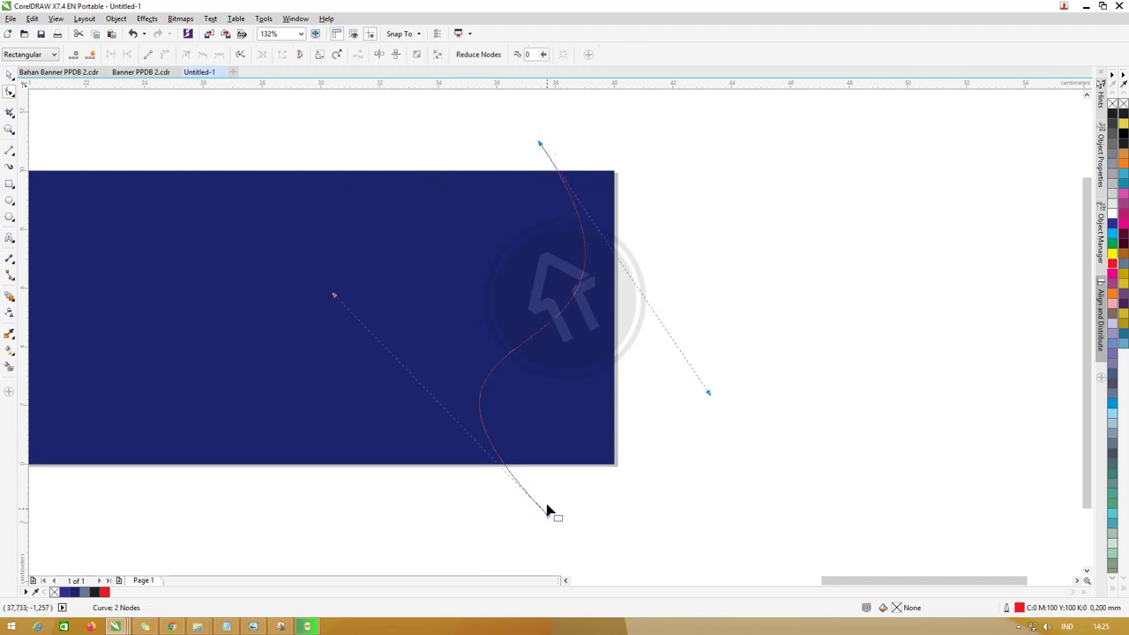
left_click_drag(547, 517, 560, 535)
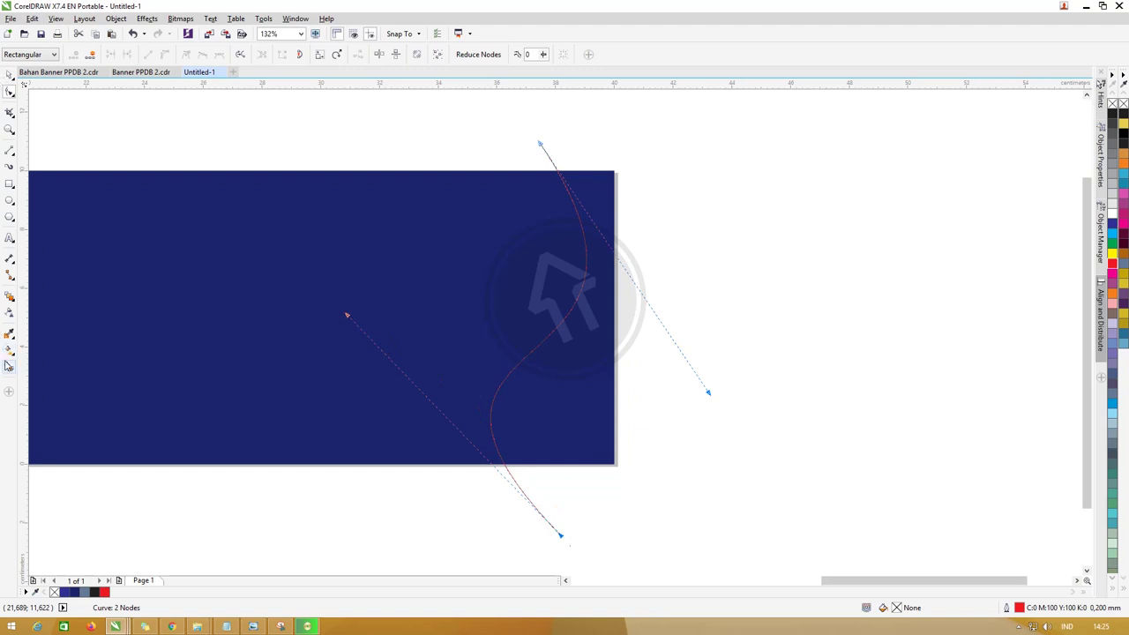
left_click(9, 366)
left_click(566, 415)
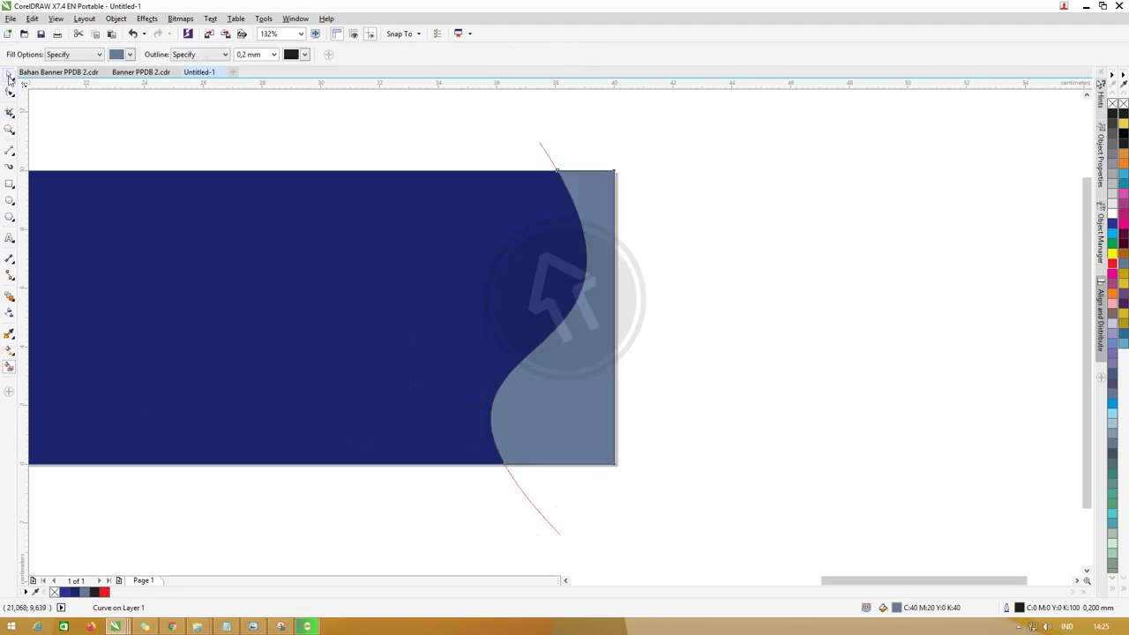
Delete the red guide curve.
left_click(9, 75)
left_click(380, 138)
left_click(541, 144)
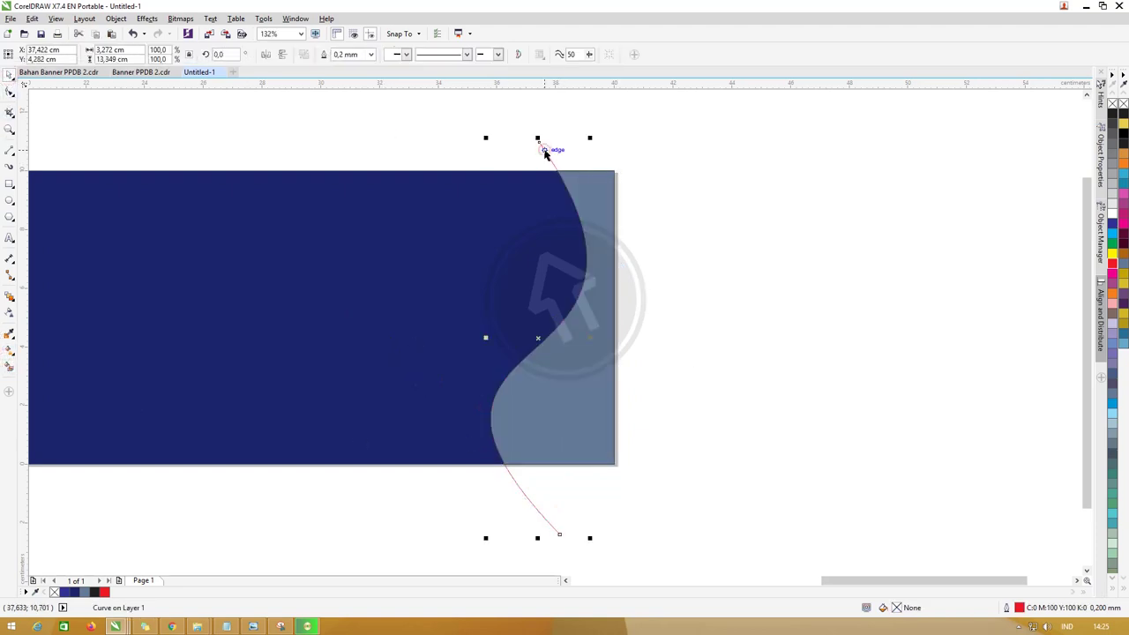
key("Delete")
Fill the new wave shape white with no outline, undoing a trial nudge.
left_click(591, 216)
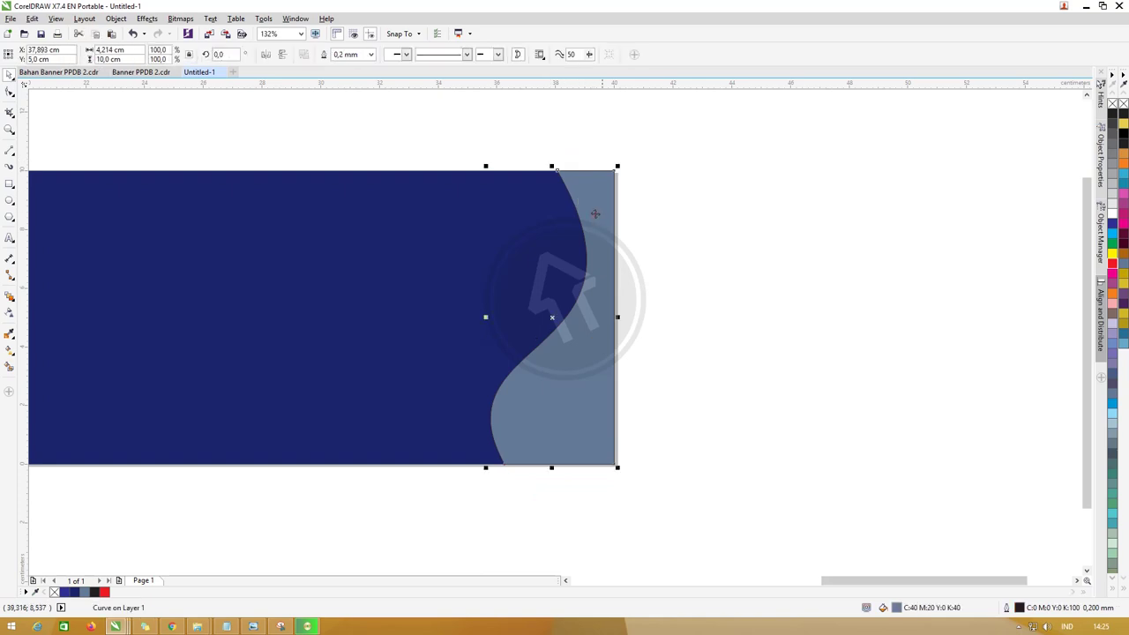
left_click(1112, 217)
right_click(1112, 104)
left_click(750, 206)
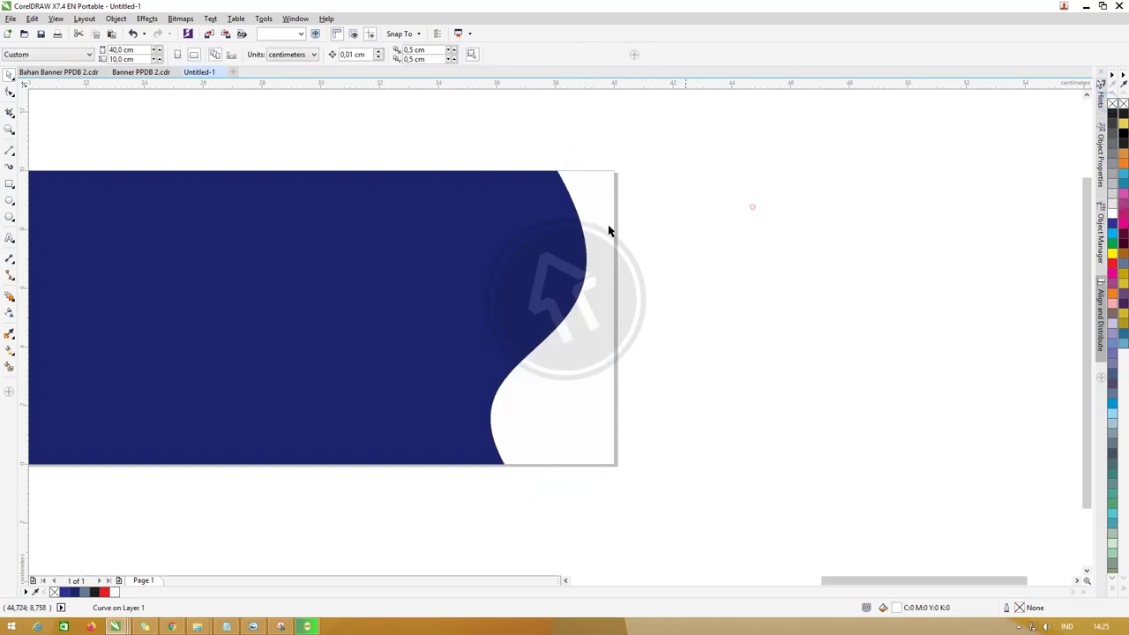
scroll(529, 220, "down", 1)
left_click(592, 209)
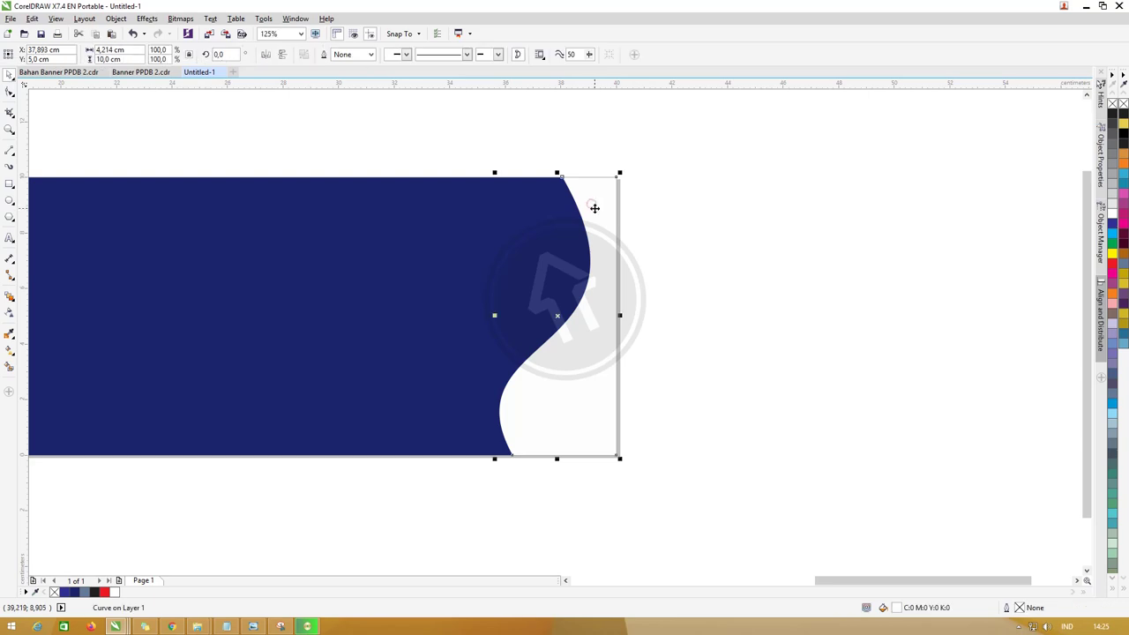
left_click_drag(592, 209, 588, 209)
key("ctrl+z")
Turn the wave copy into a red hairline outline with no fill.
right_click(1113, 265)
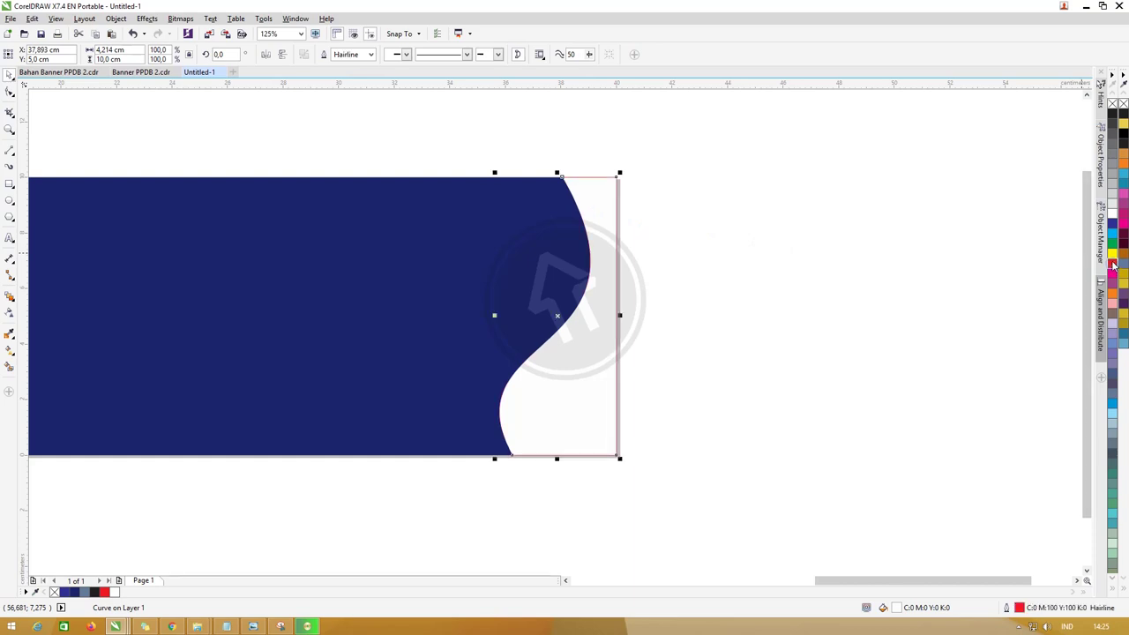
left_click(1112, 104)
scroll(583, 245, "up", 1)
scroll(582, 247, "down", 1)
Tilt the outline about 4.9° and enlarge it to 104.3%.
left_click(597, 180)
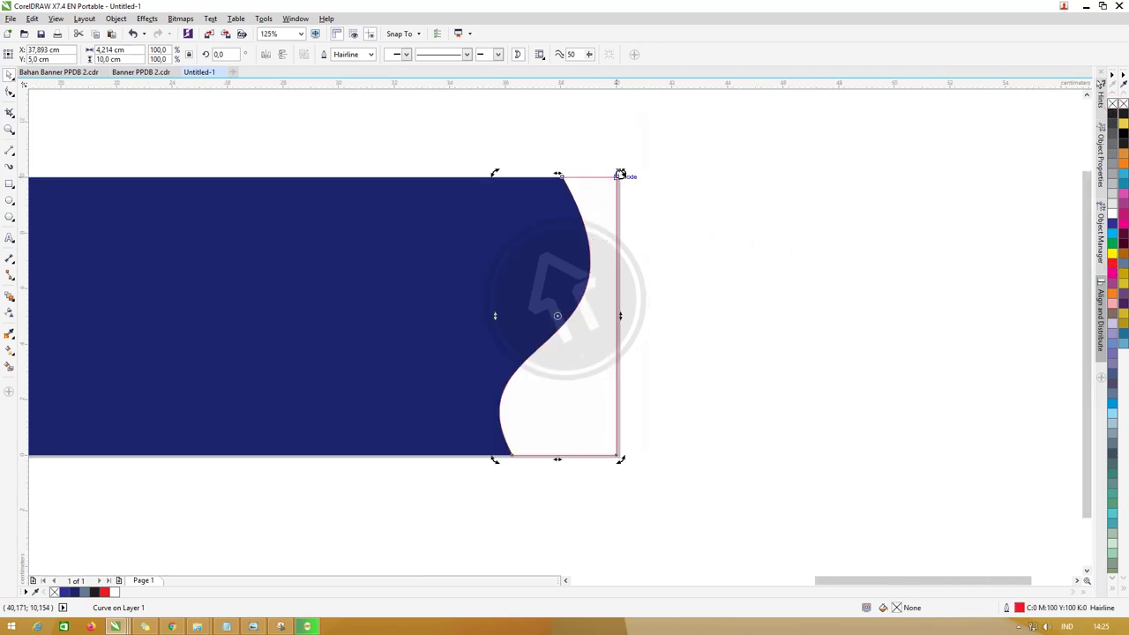
left_click_drag(620, 175, 610, 172)
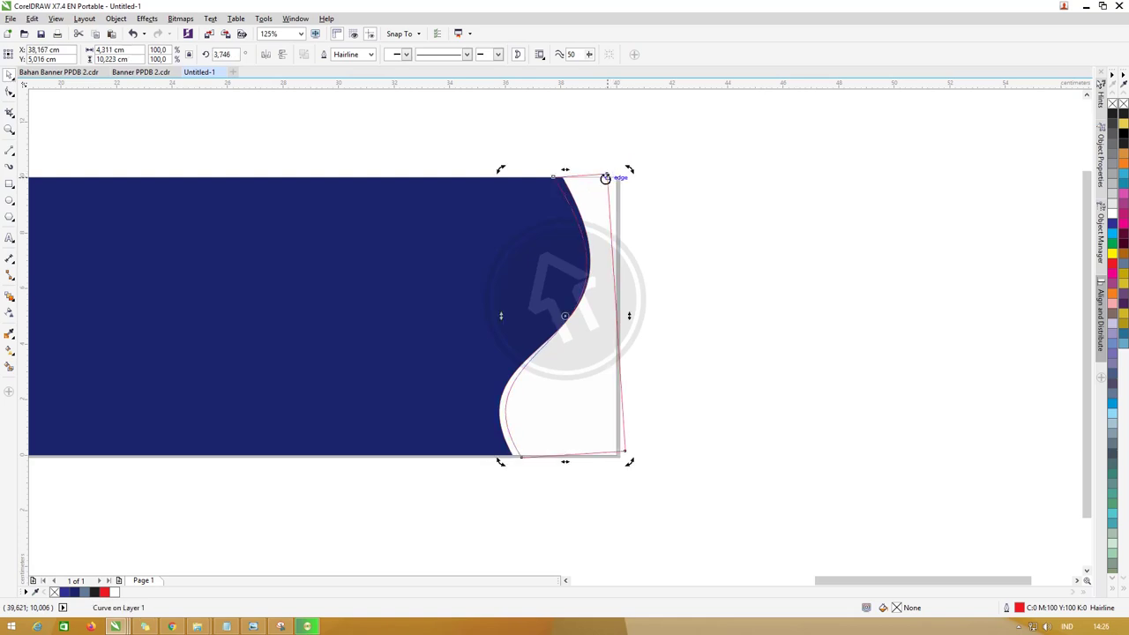
left_click(608, 174)
left_click_drag(627, 175, 629, 169)
left_click(604, 171)
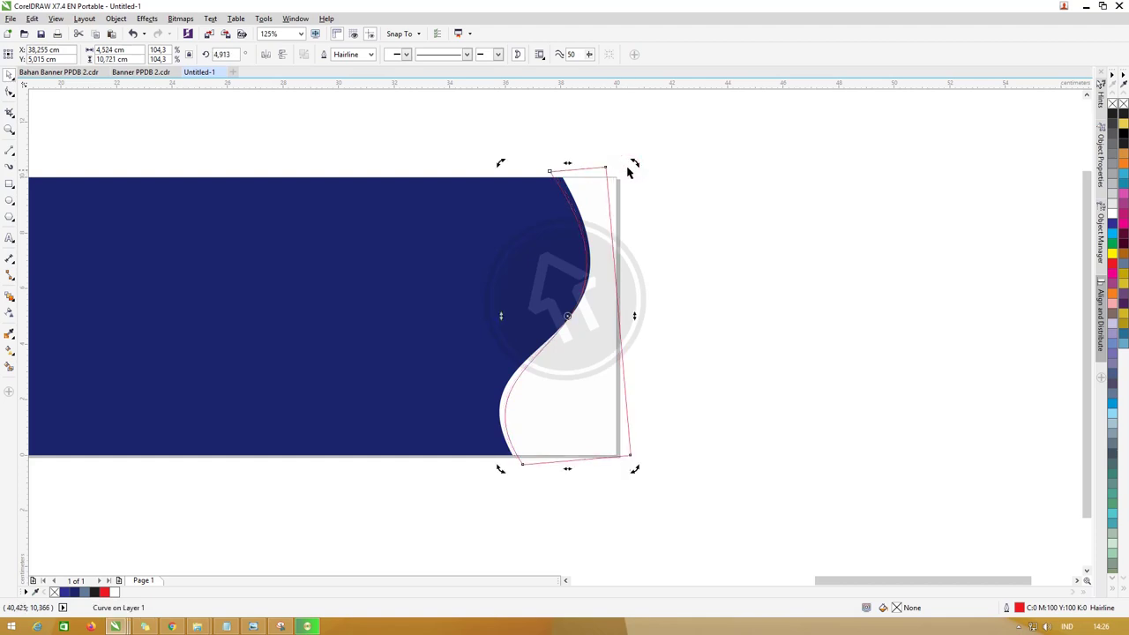
left_click(5, 367)
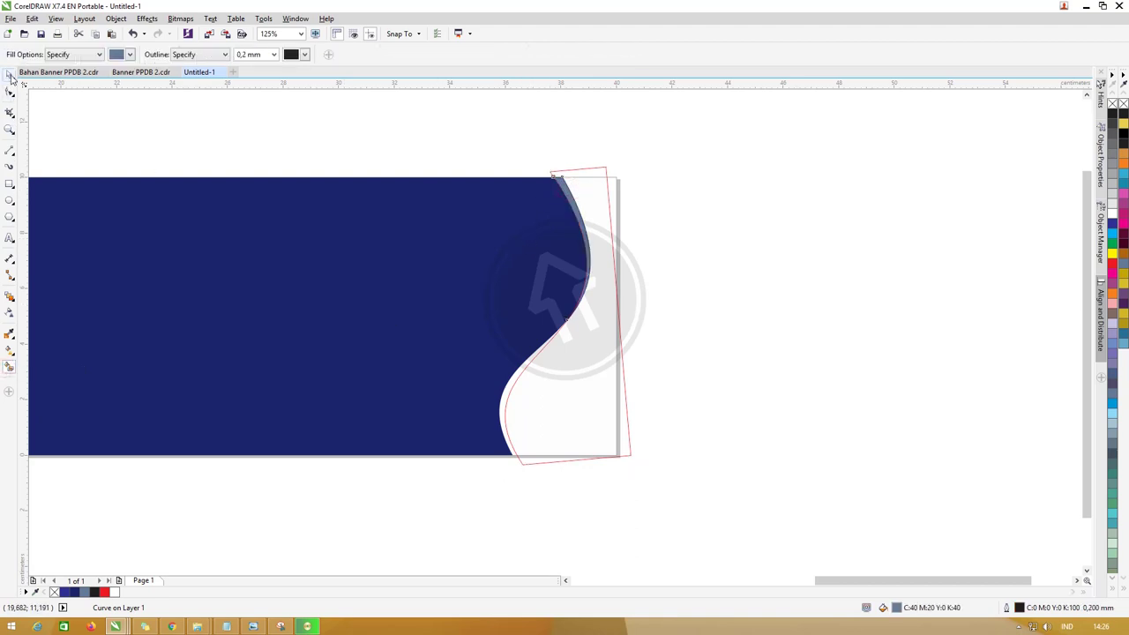
Tilt the red outline to about 8° and Smart Fill a second sliver along the wave.
left_click(9, 75)
left_click(594, 173)
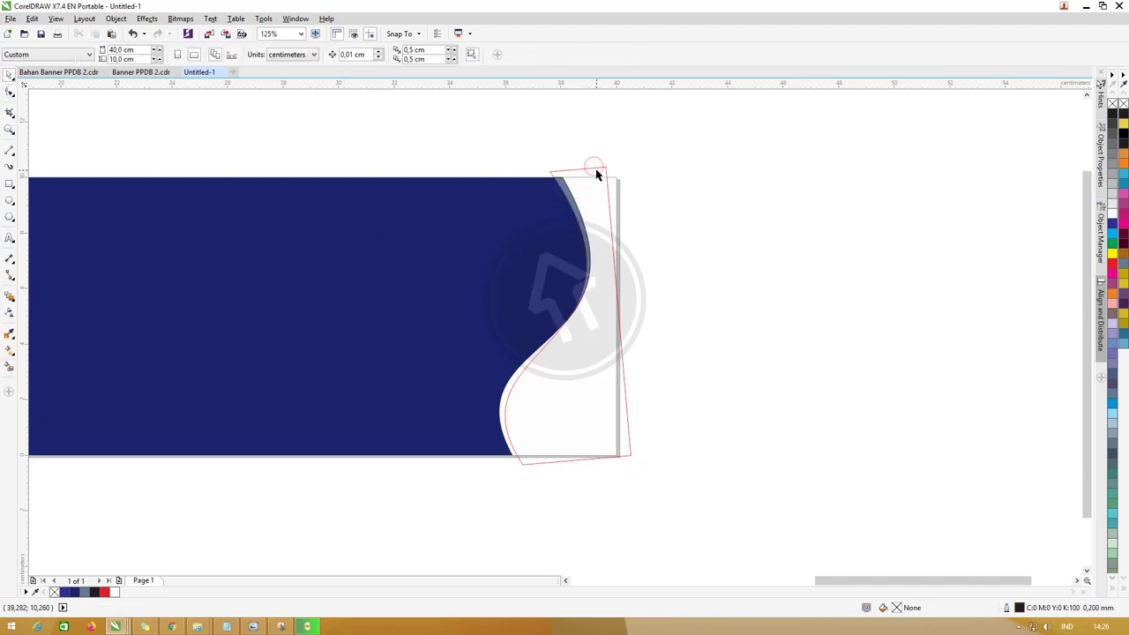
left_click(596, 172)
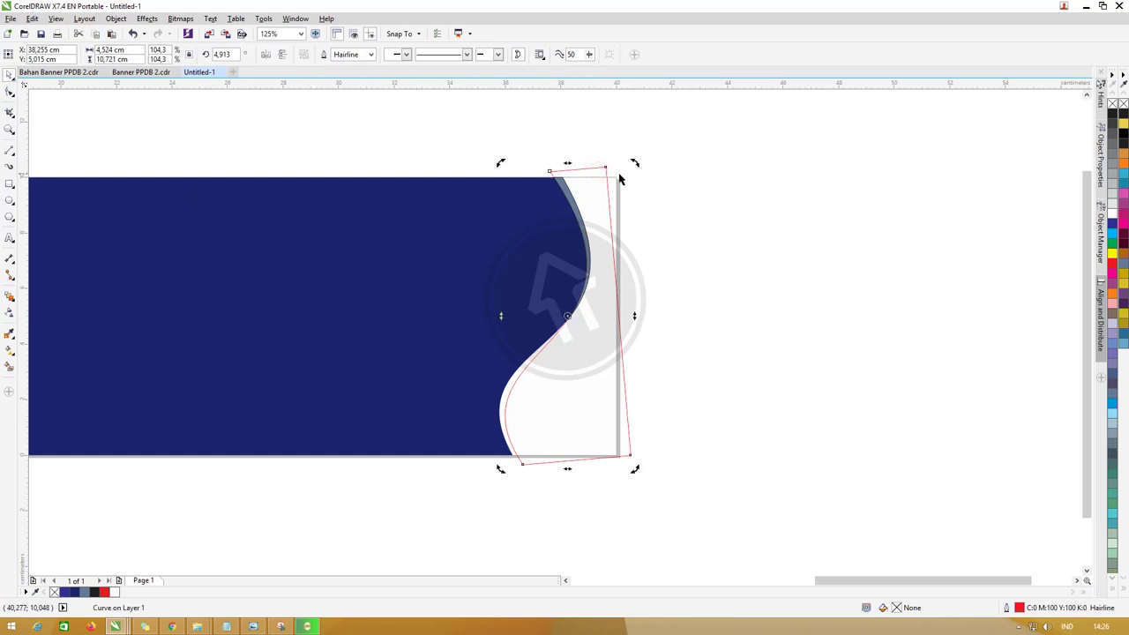
left_click_drag(634, 164, 618, 164)
left_click(10, 369)
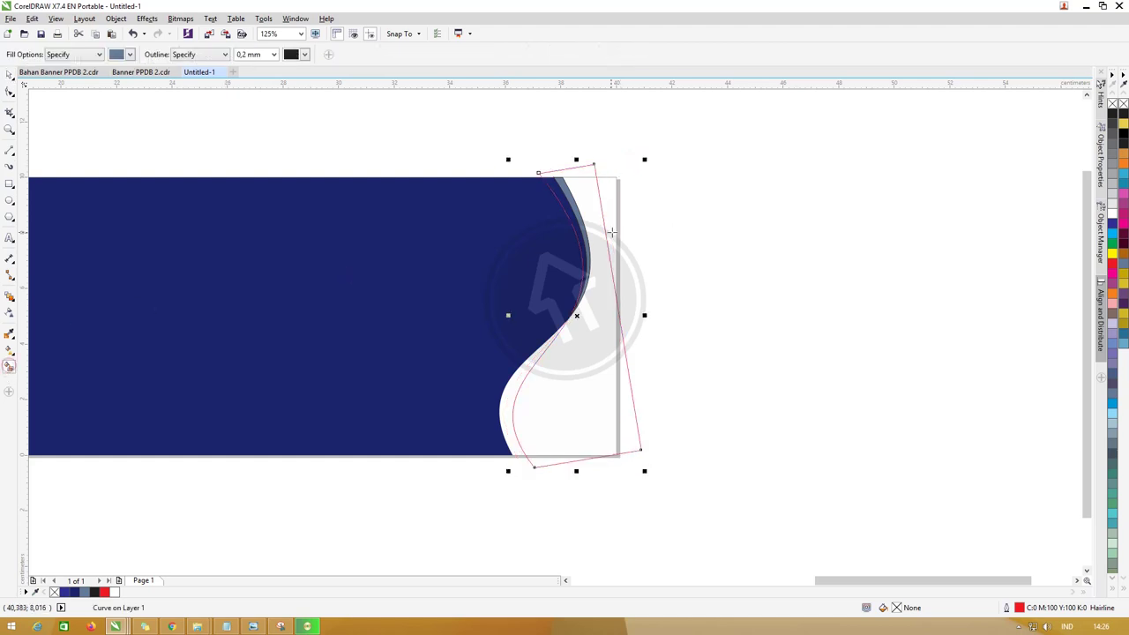
left_click(561, 189)
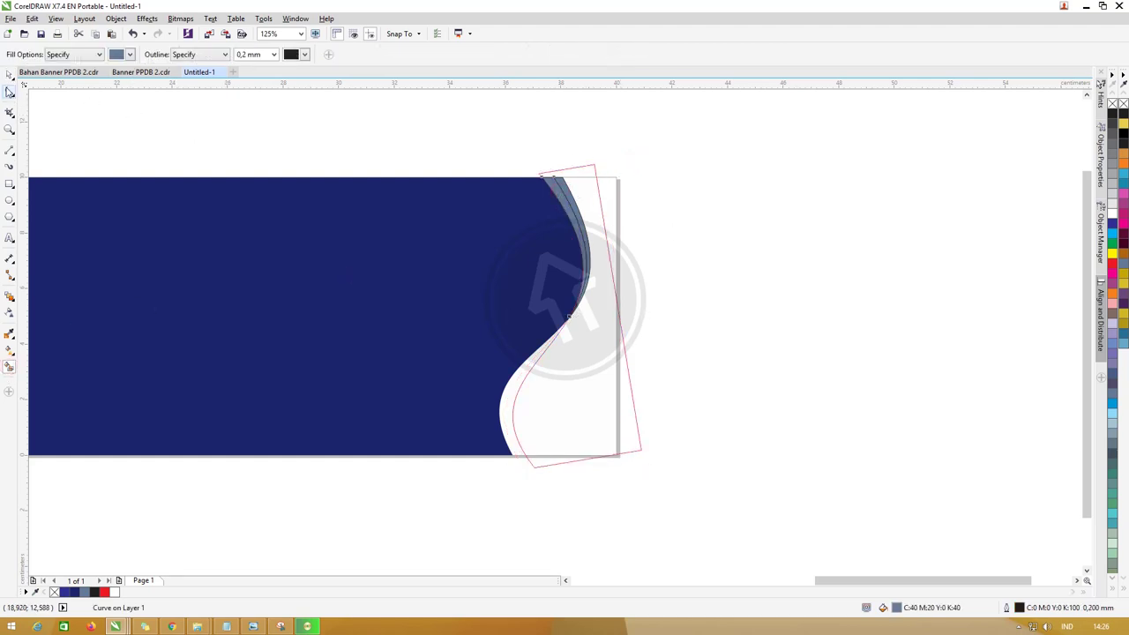
Delete the tilted red guide outline.
left_click(9, 74)
left_click(411, 118)
left_click(578, 170)
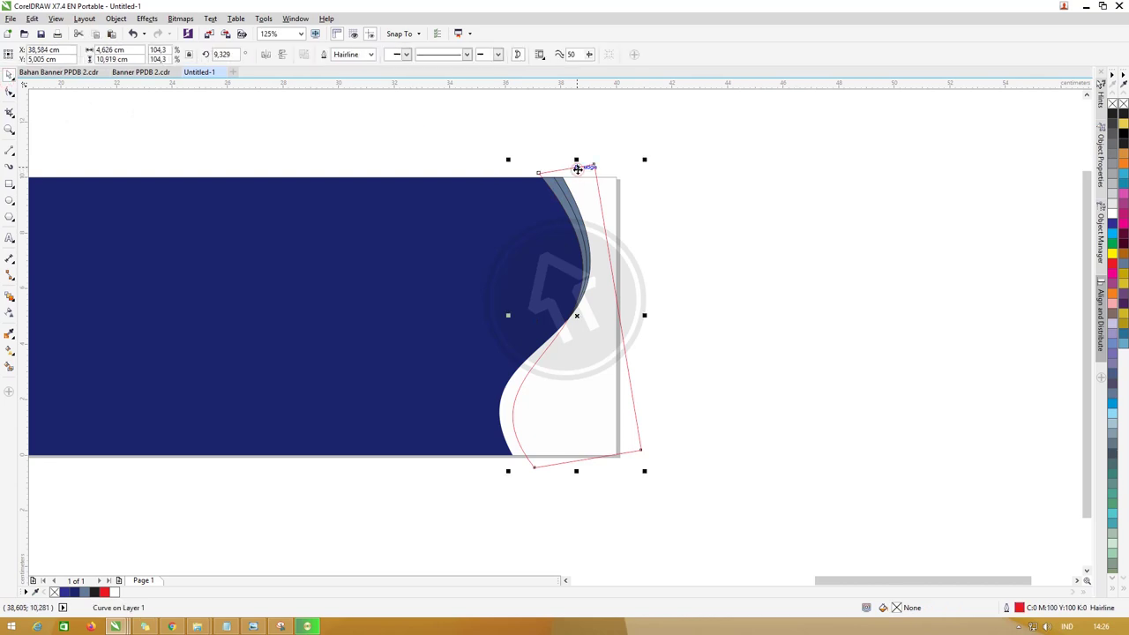
key("Delete")
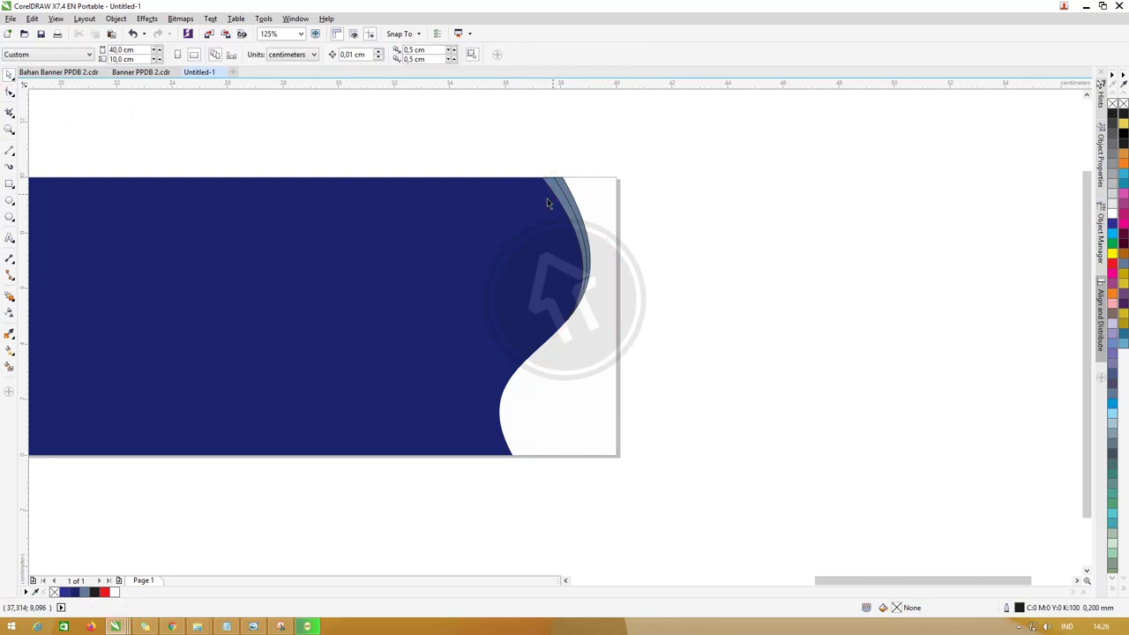
Color the outer strip yellow and the other strip a dark palette color.
left_click(562, 186)
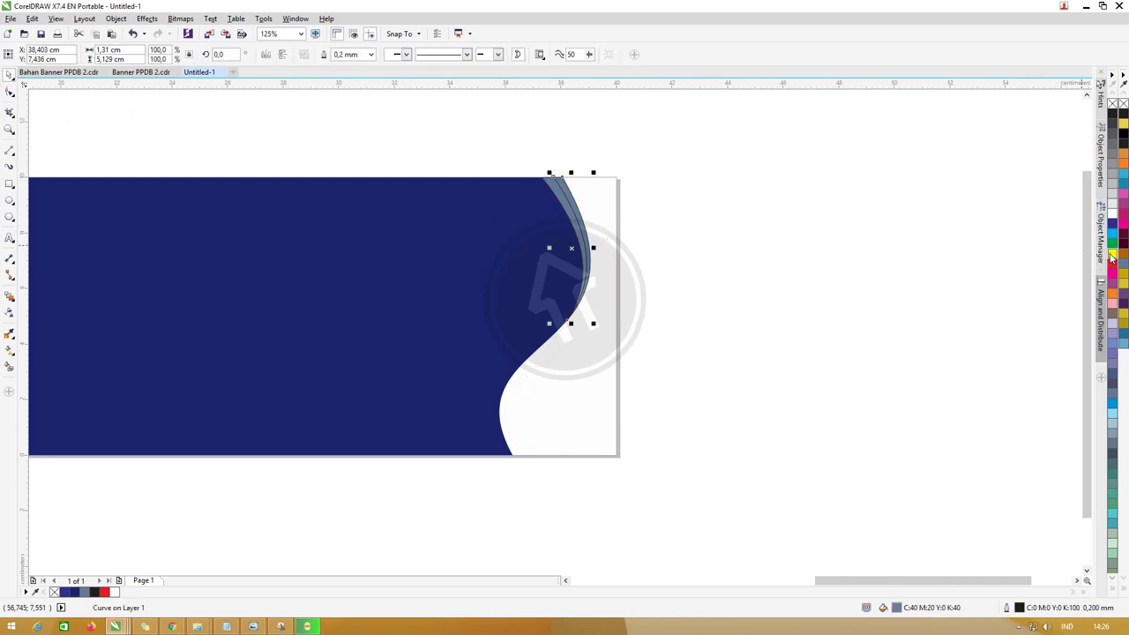
left_click(1111, 256)
left_click(575, 143)
key("Tab")
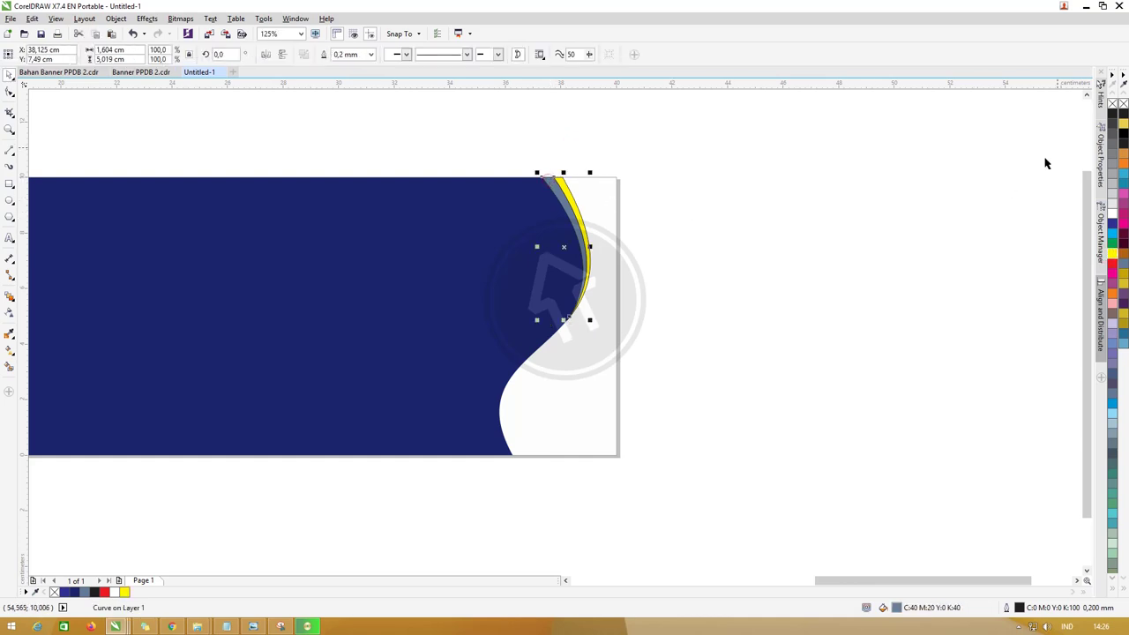
left_click(1112, 115)
left_click(697, 171)
Squash a copy of the navy rectangle into a white 40 × 0.714 cm bottom band.
scroll(679, 198, "down", 2)
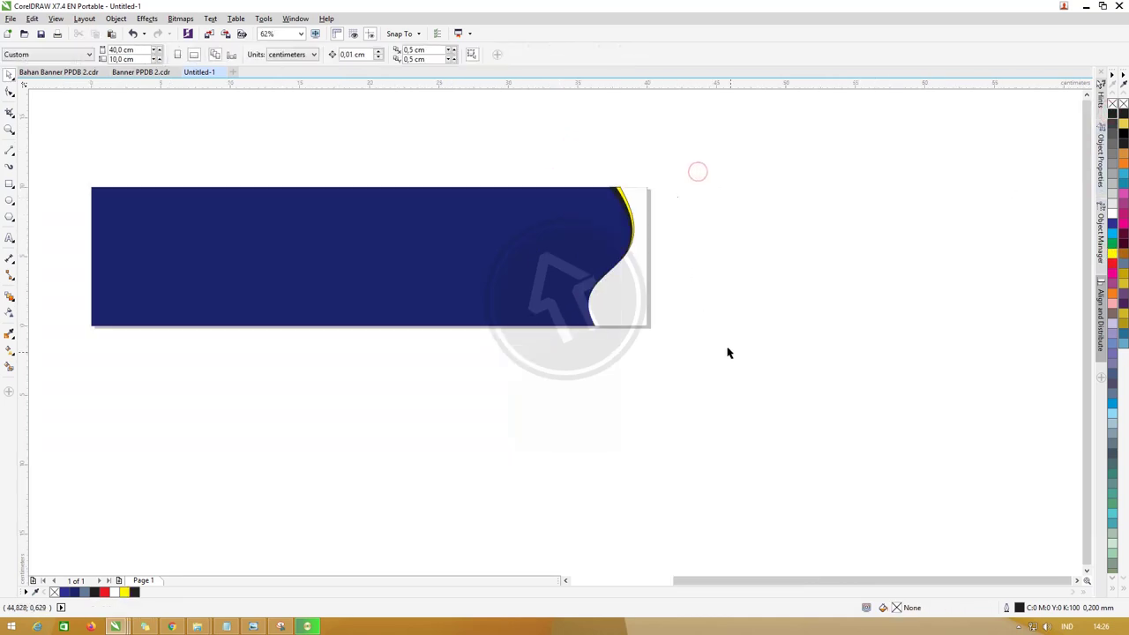
left_click_drag(721, 367, 60, 143)
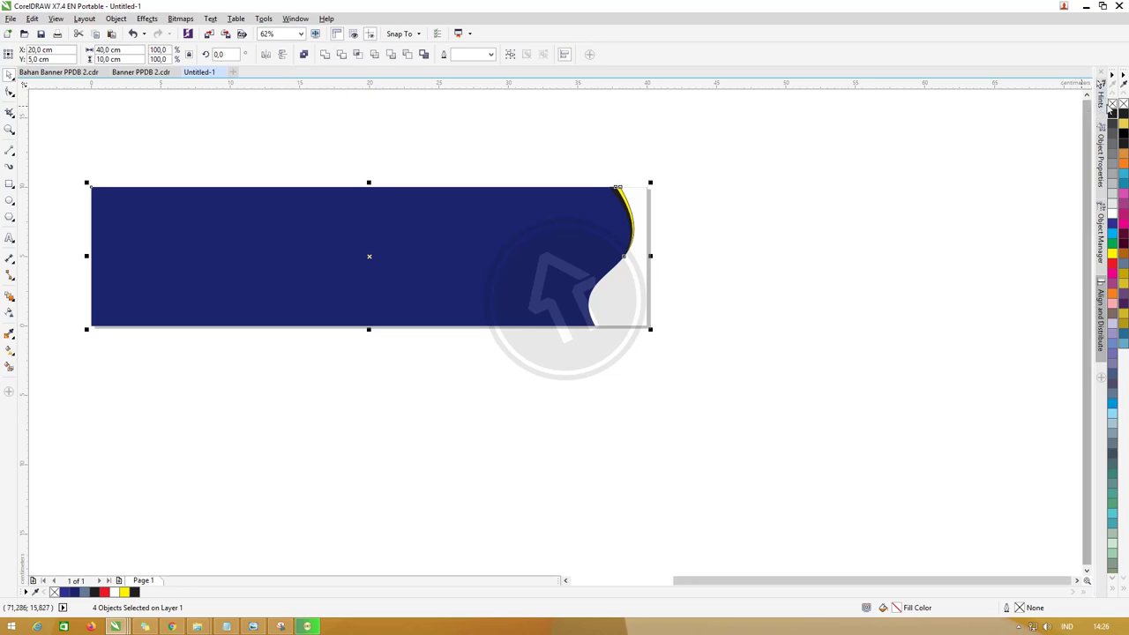
left_click(738, 168)
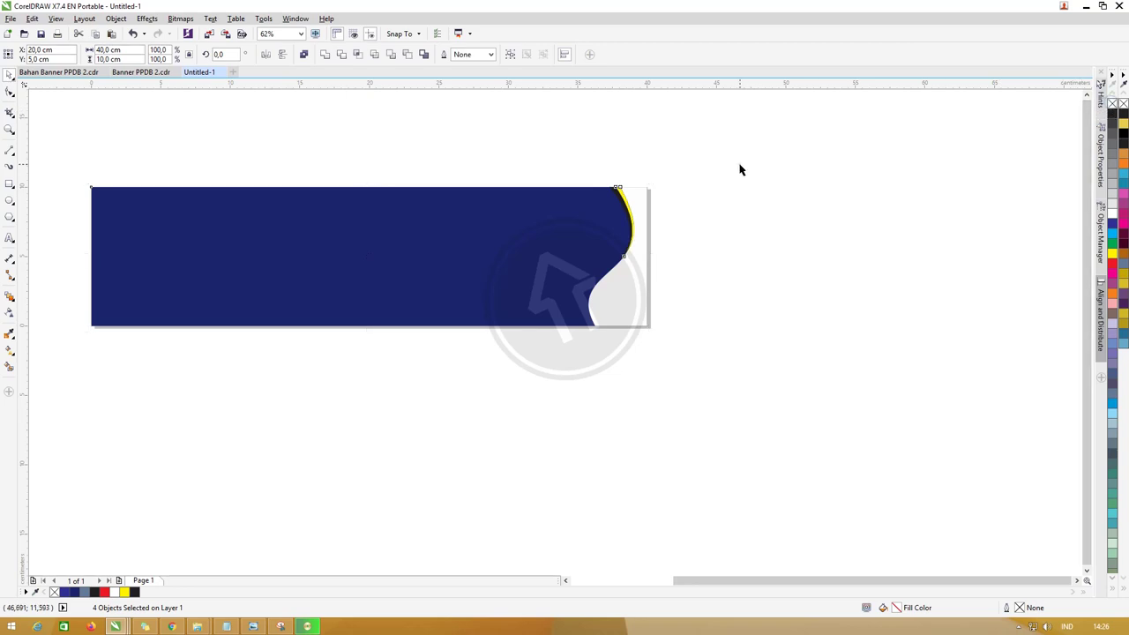
left_click(604, 293)
left_click(254, 215)
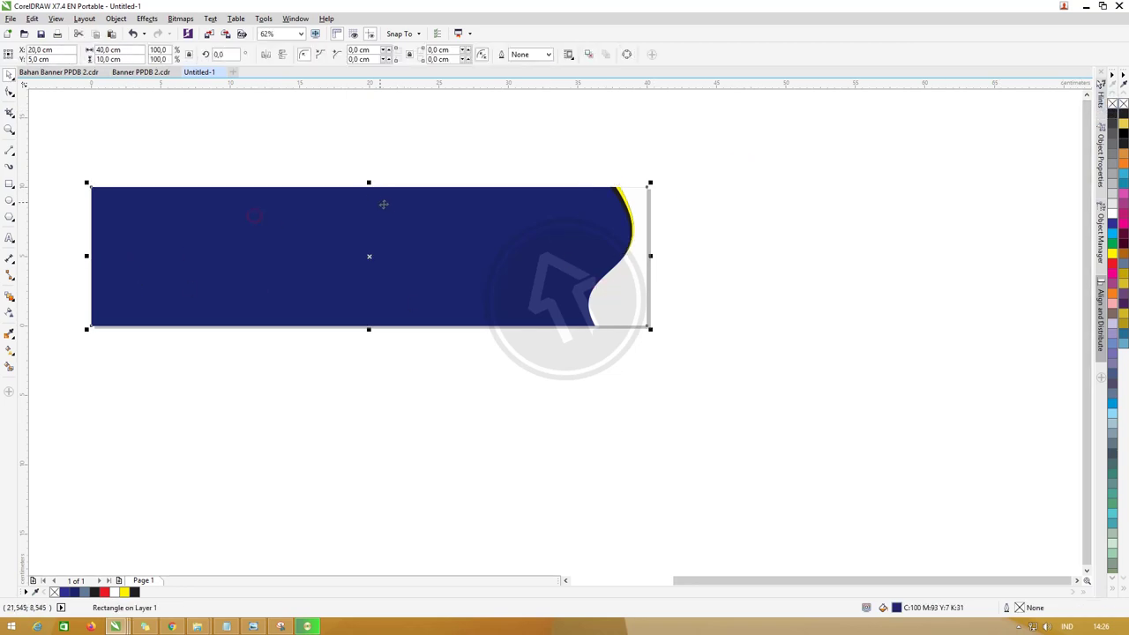
left_click_drag(369, 183, 367, 313)
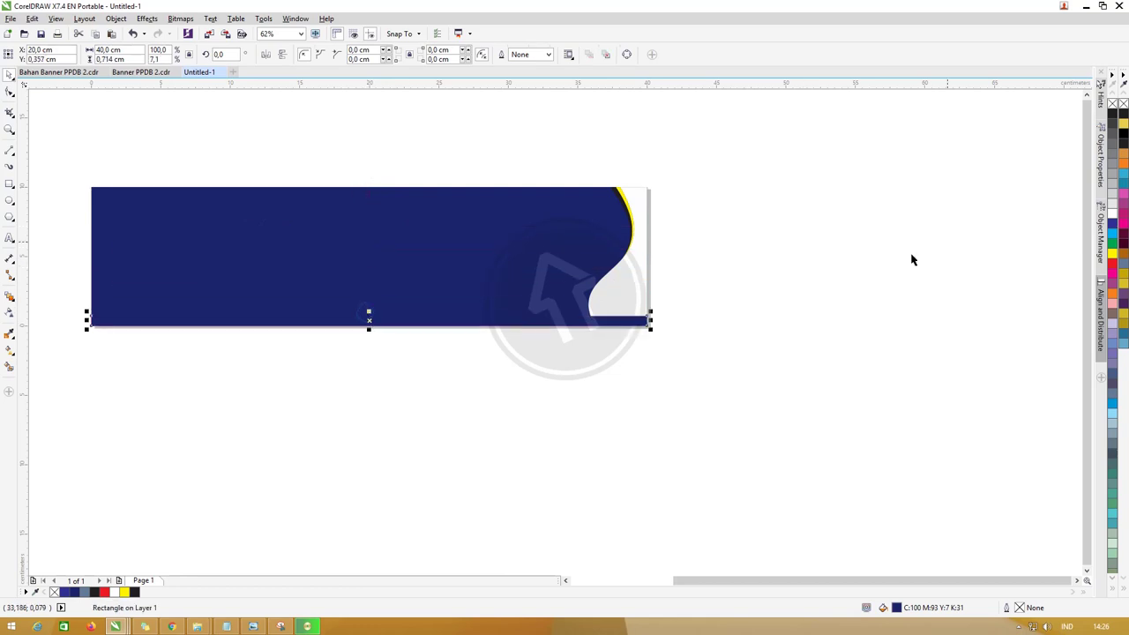
left_click(1112, 204)
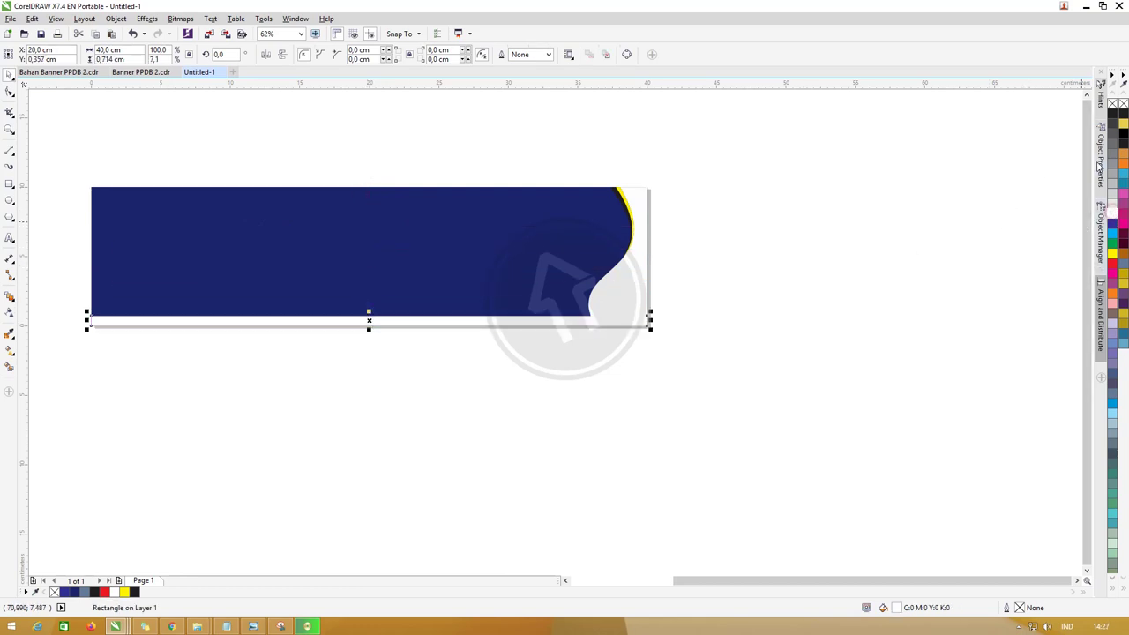
left_click(682, 238)
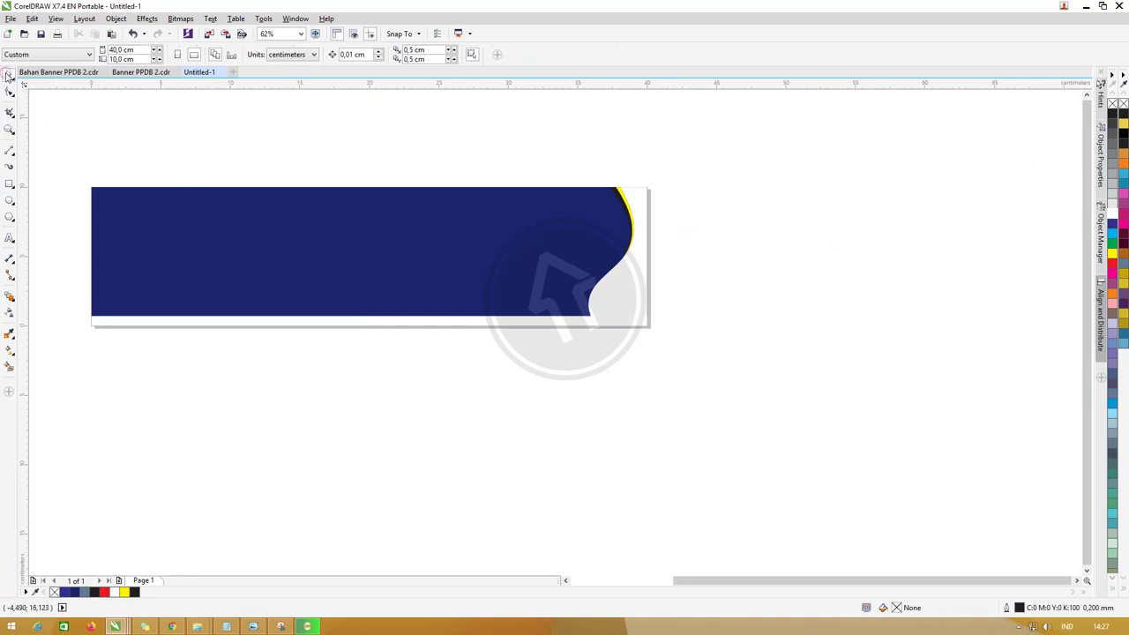
Select the students photo, school logo and building photo in Bahan Banner PPDB 2.cdr, then return to Untitled-1.
left_click(55, 71)
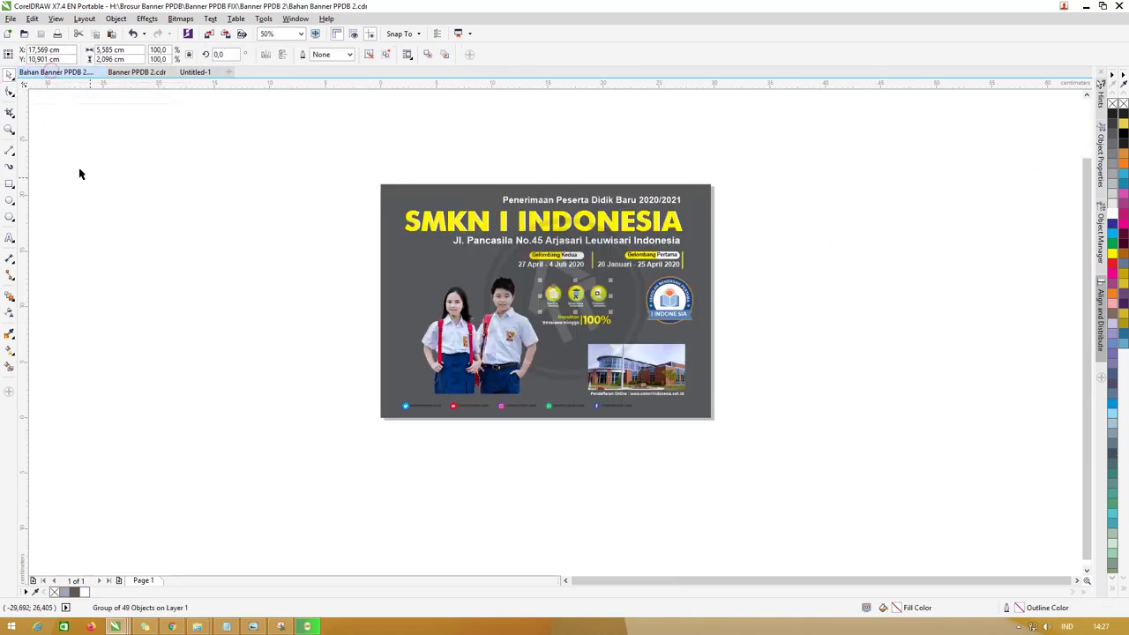
left_click(761, 282)
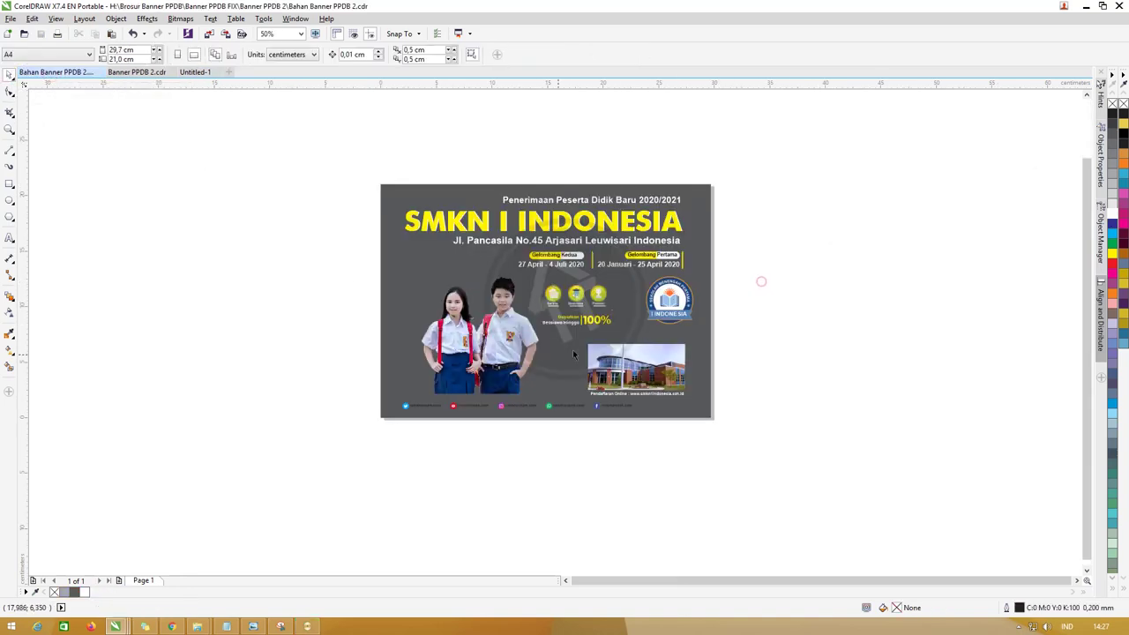
left_click(509, 349)
left_click(667, 305, "shift")
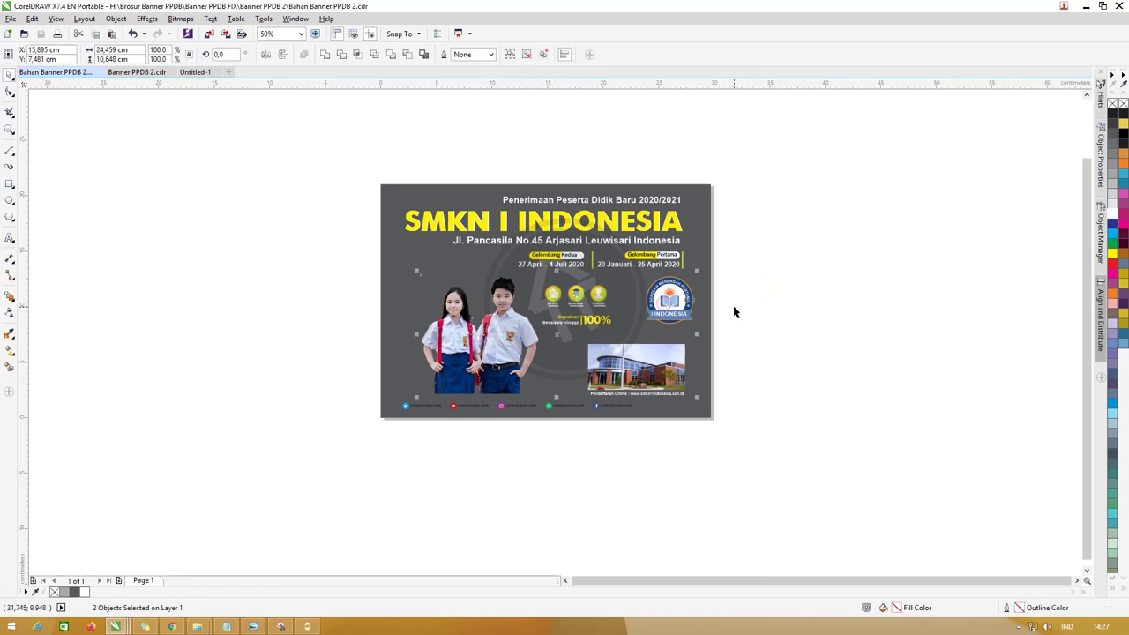
left_click(733, 311)
left_click(668, 299)
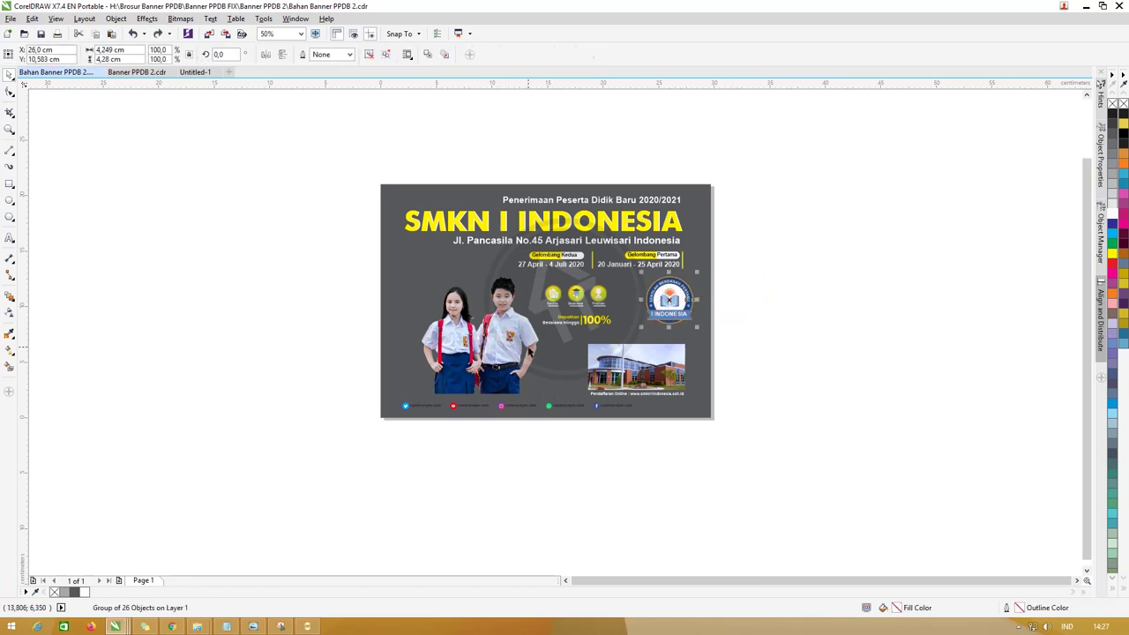
left_click(505, 343, "shift")
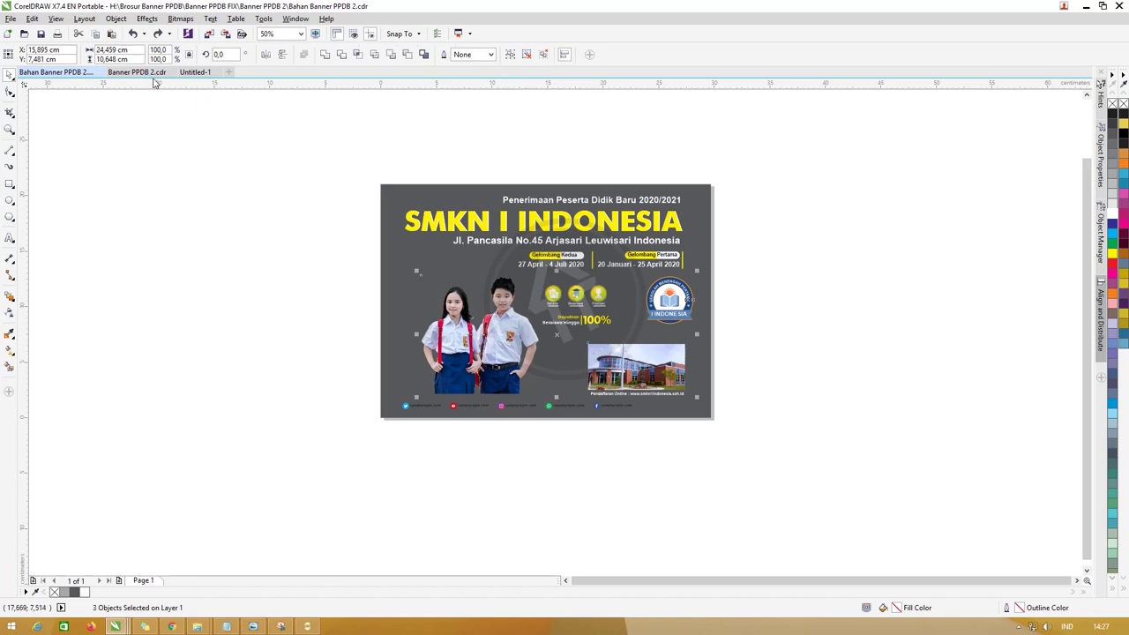
left_click(193, 72)
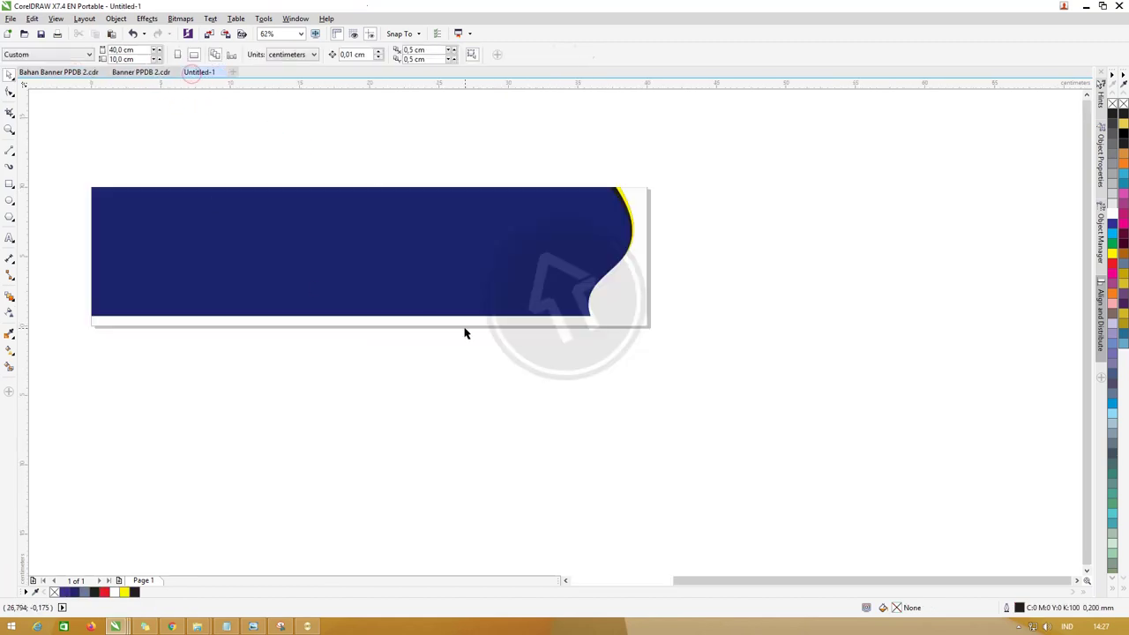
Paste the pictures and place the building photo mid-banner.
key("ctrl+v")
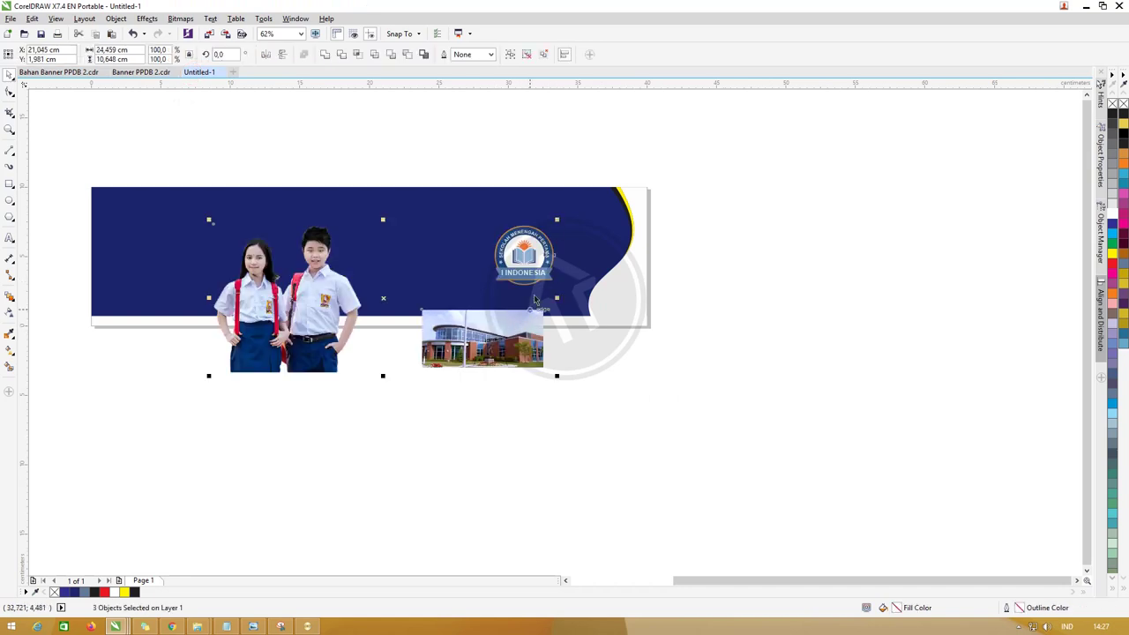
mouse_move(535, 300)
left_mouse_down()
mouse_move(691, 421)
mouse_move(490, 253)
left_mouse_up()
left_click(745, 371)
mouse_move(686, 376)
left_mouse_down()
mouse_move(620, 312)
mouse_move(630, 295)
left_mouse_up()
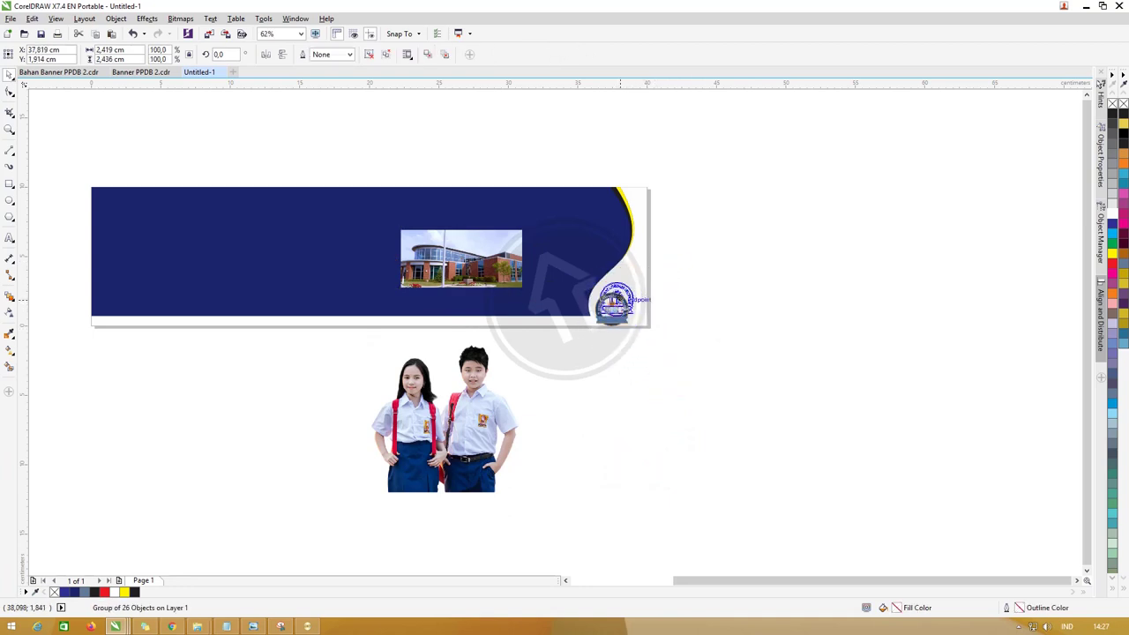
Shrink the students photo and position it on the banner's right side.
left_click(700, 312)
mouse_move(465, 413)
left_mouse_down()
mouse_move(550, 300)
mouse_move(559, 261)
left_mouse_up()
left_click_drag(467, 185, 496, 212)
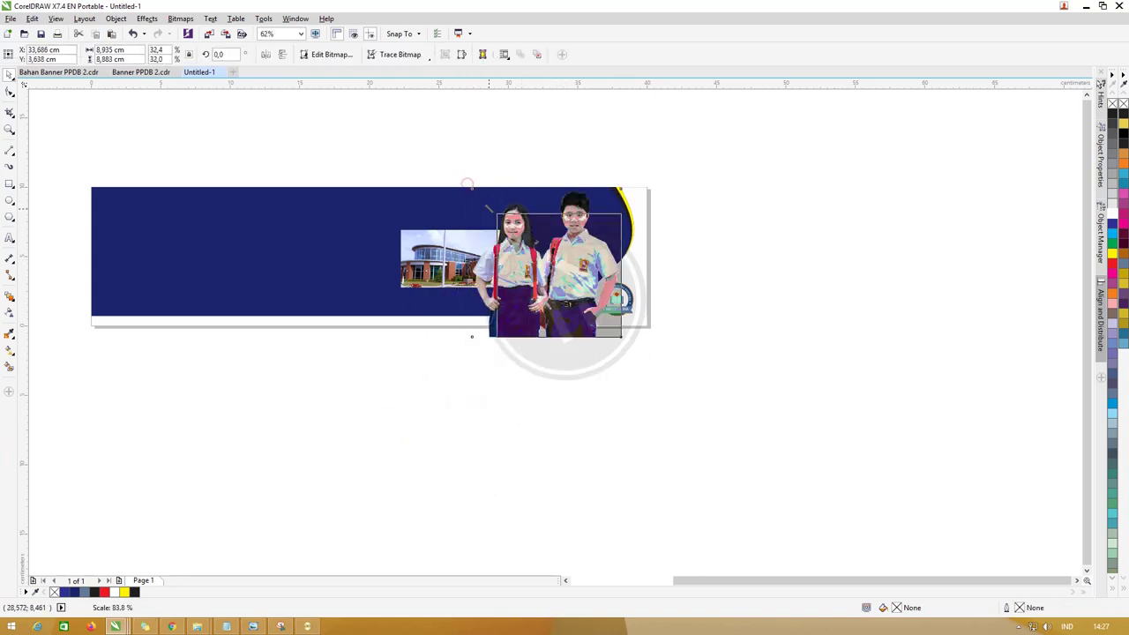
left_click_drag(569, 282, 571, 240)
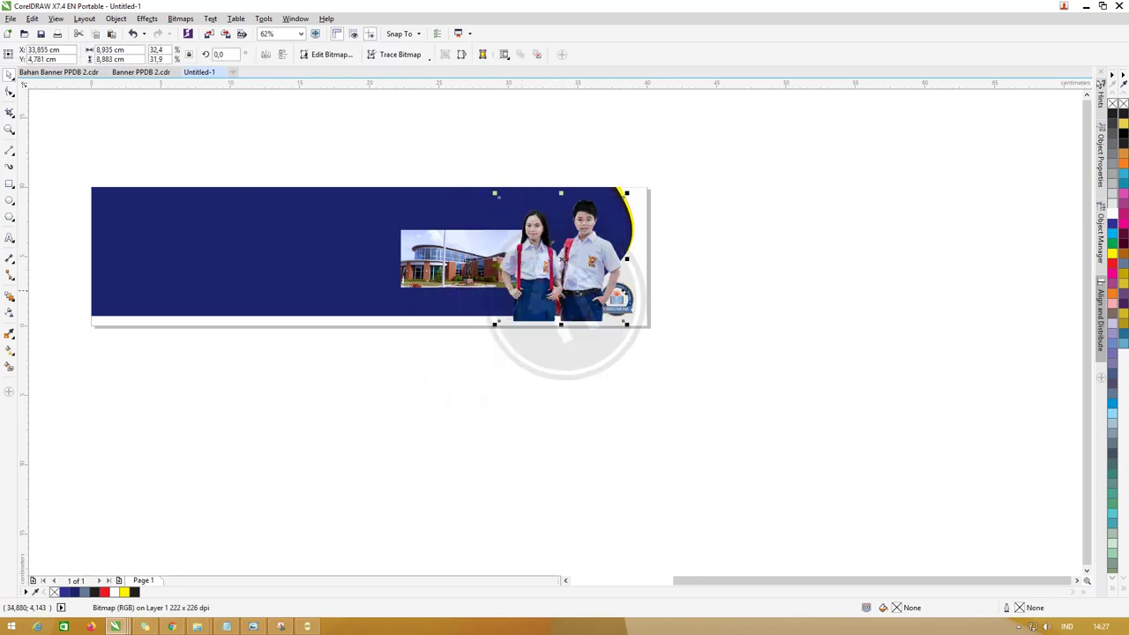
key("z")
left_click_drag(346, 153, 743, 359)
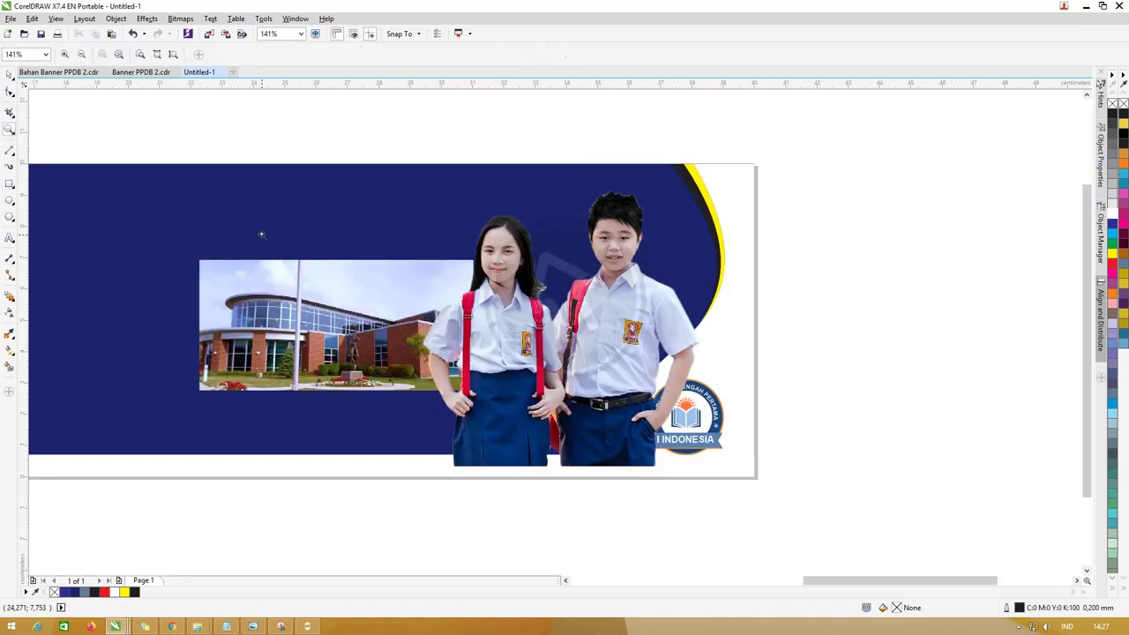
Nudge the students photo into place beside the building photo.
left_click(8, 91)
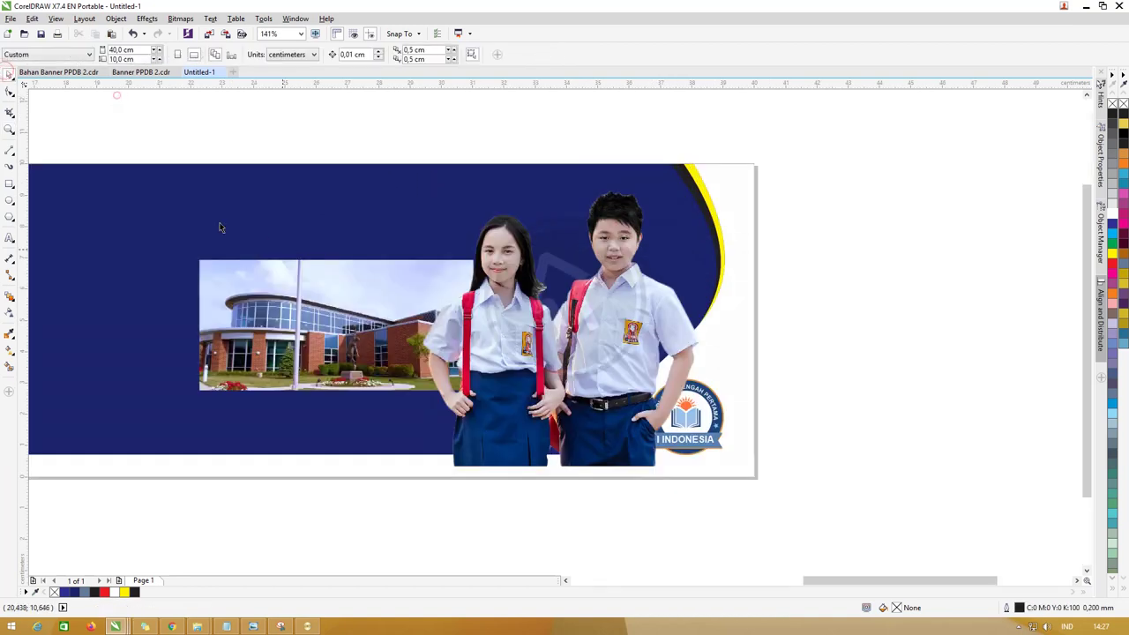
left_click(580, 332)
left_click_drag(580, 332, 577, 326)
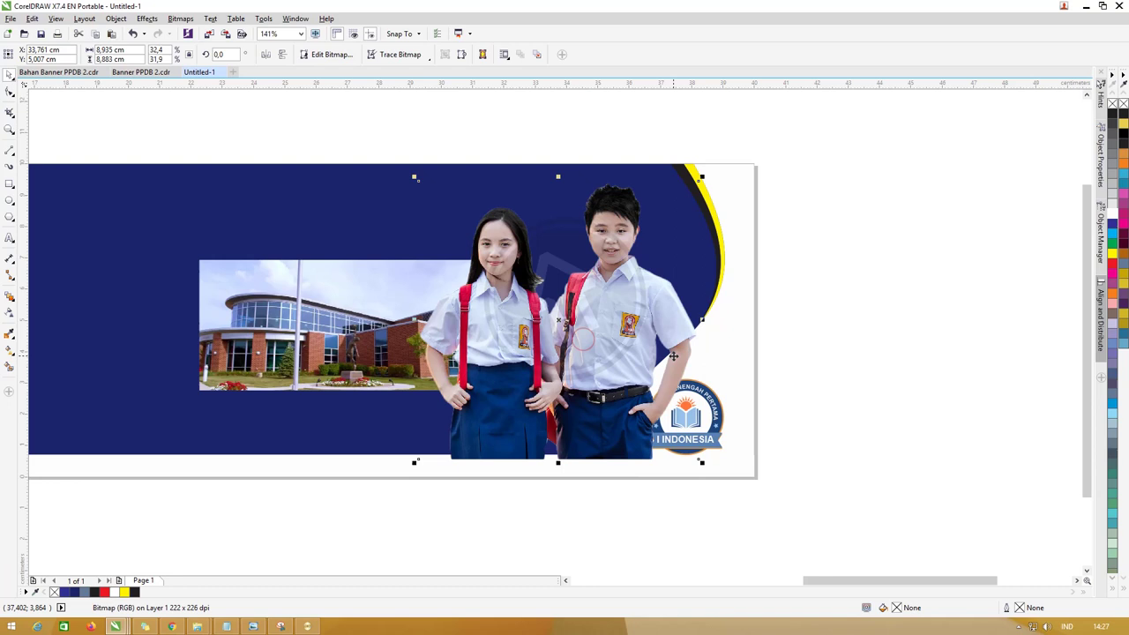
left_click(751, 355)
left_click_drag(859, 508, 559, 126)
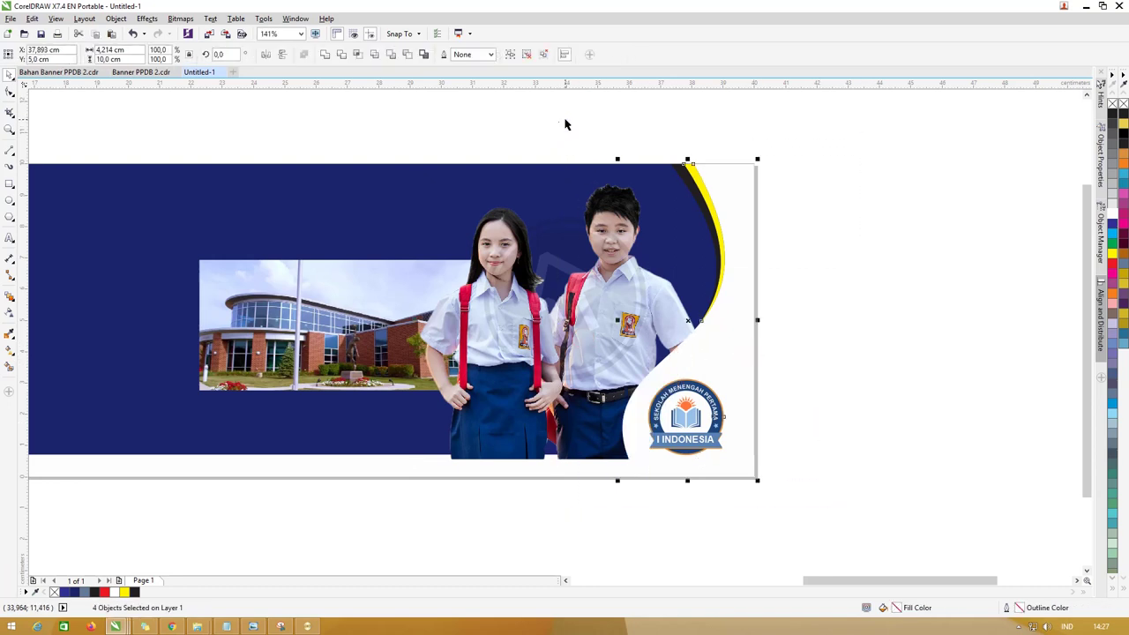
left_click(790, 287)
left_click(645, 277)
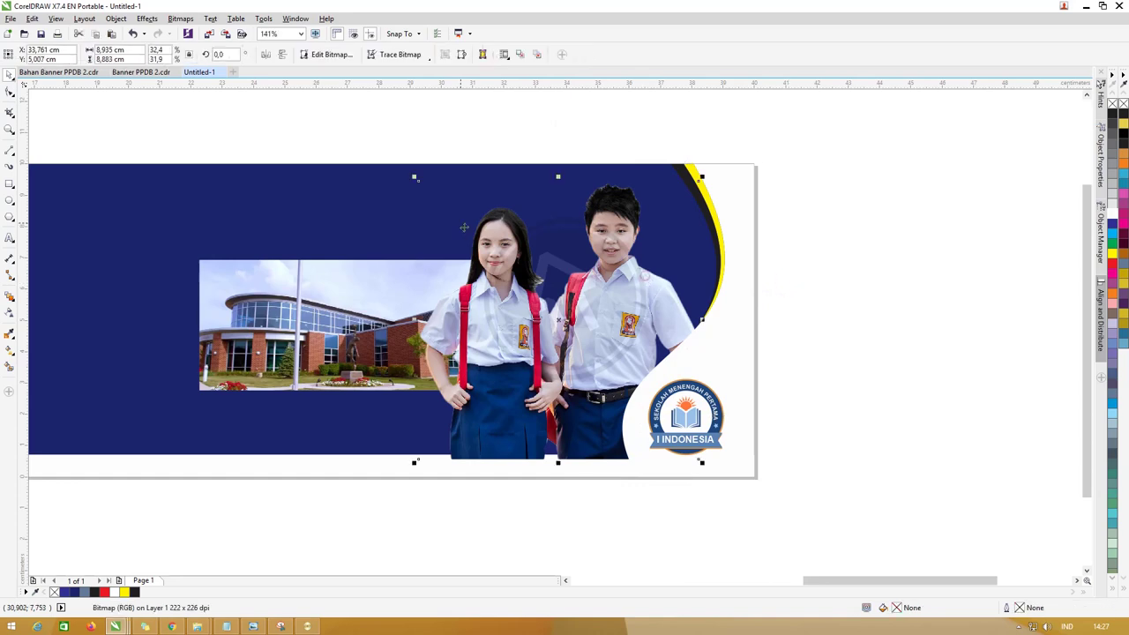
left_click_drag(414, 179, 418, 183)
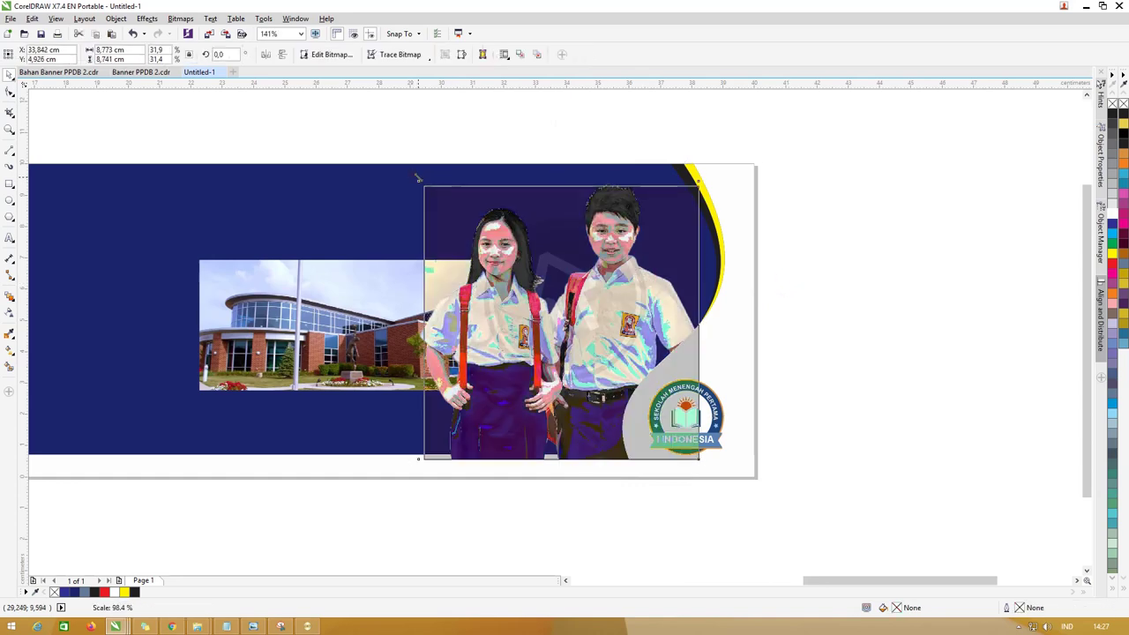
left_click(760, 287)
Shrink the students photo to about 30.4% and select the white curved panel.
left_click(389, 474)
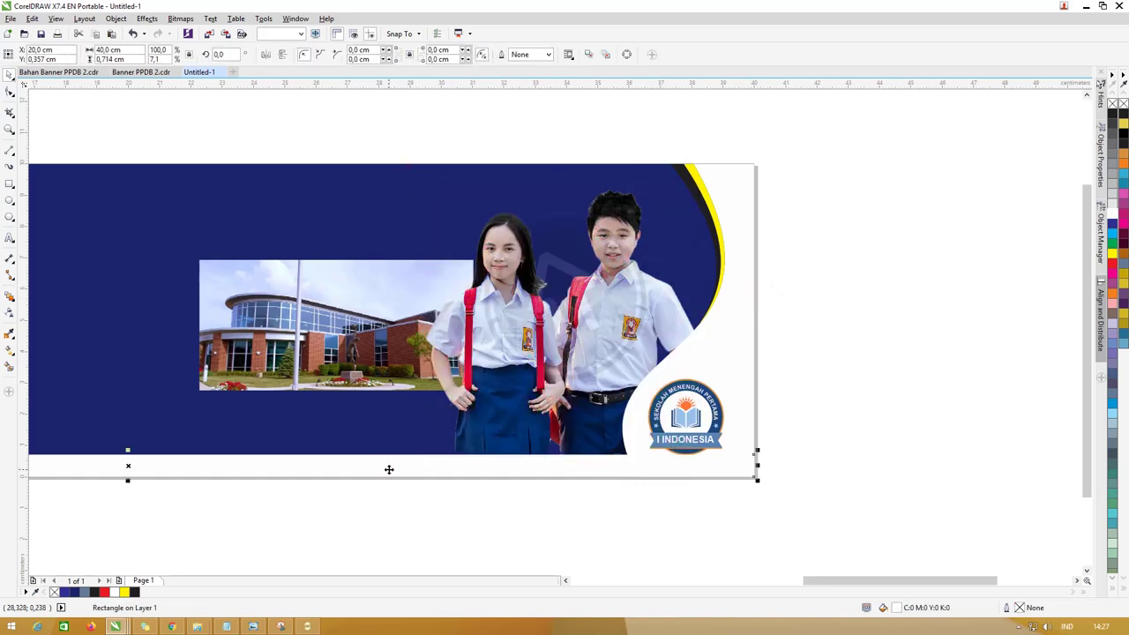
left_click(784, 327)
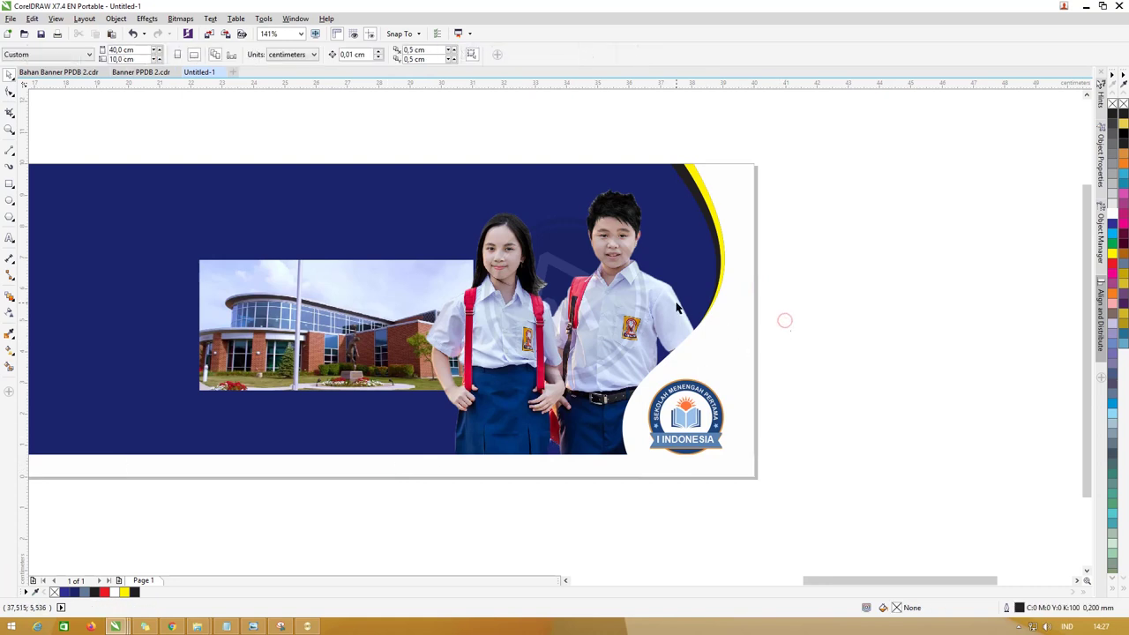
left_click(674, 305)
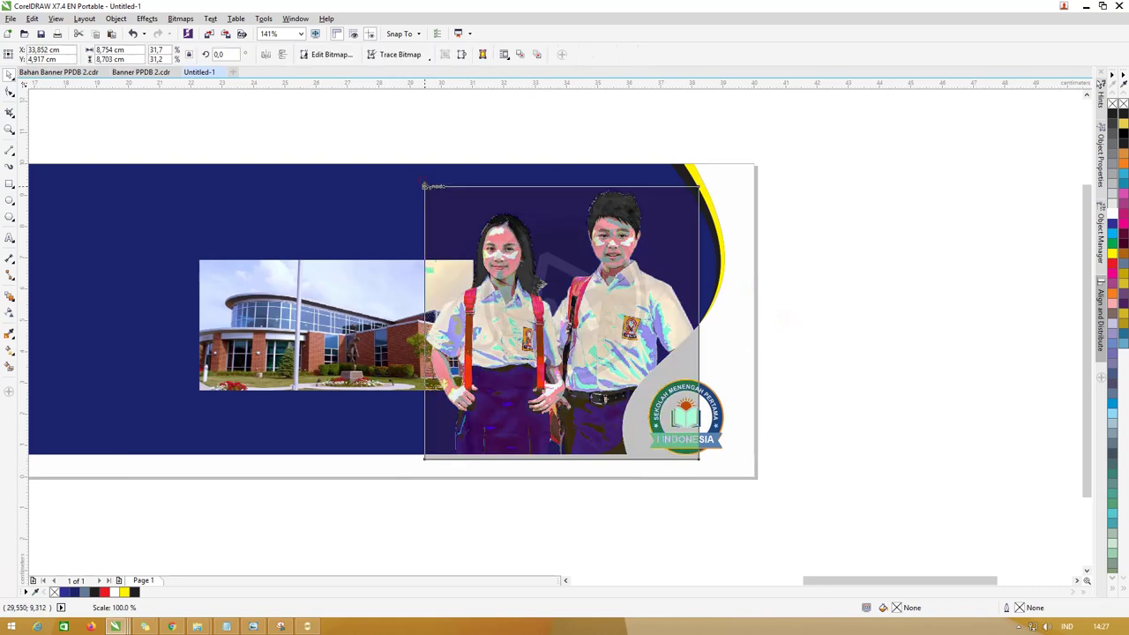
left_click_drag(421, 183, 431, 193)
left_click_drag(623, 307, 636, 309)
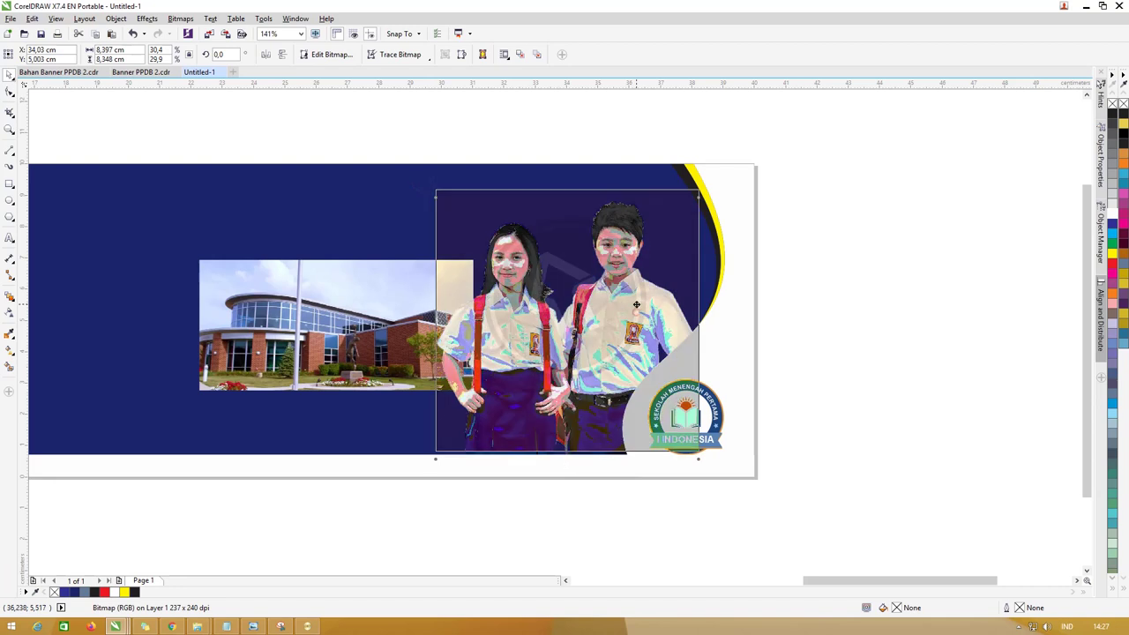
left_click(826, 302)
left_click(739, 261)
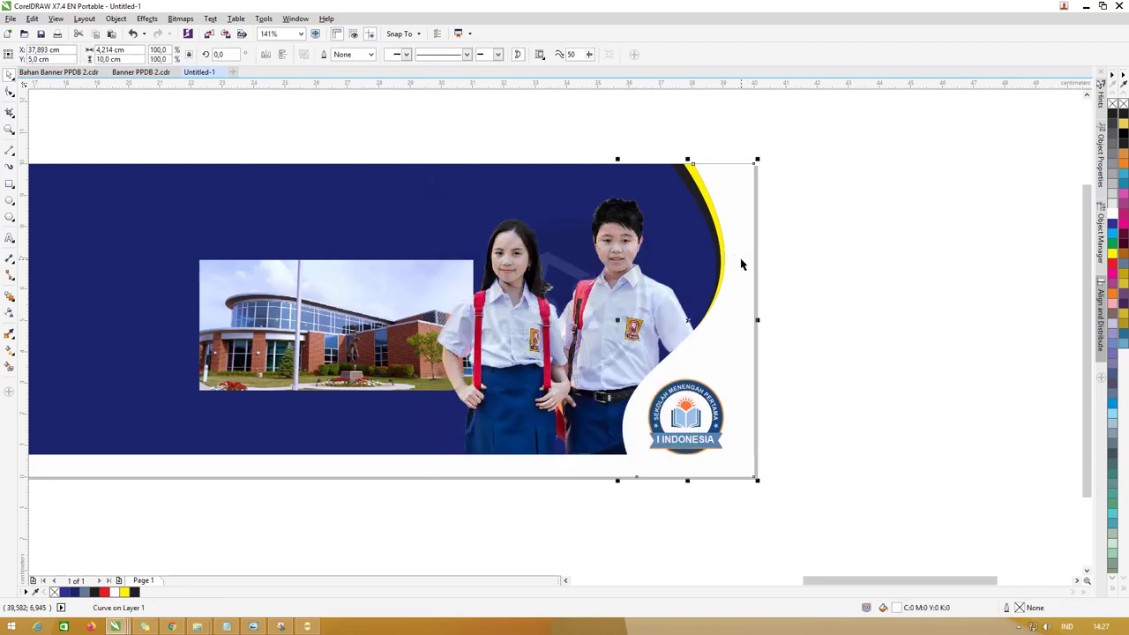
Switch to the Drop Shadow tool for the white curved panel and open its Presets list.
left_click(9, 301)
left_click(10, 313)
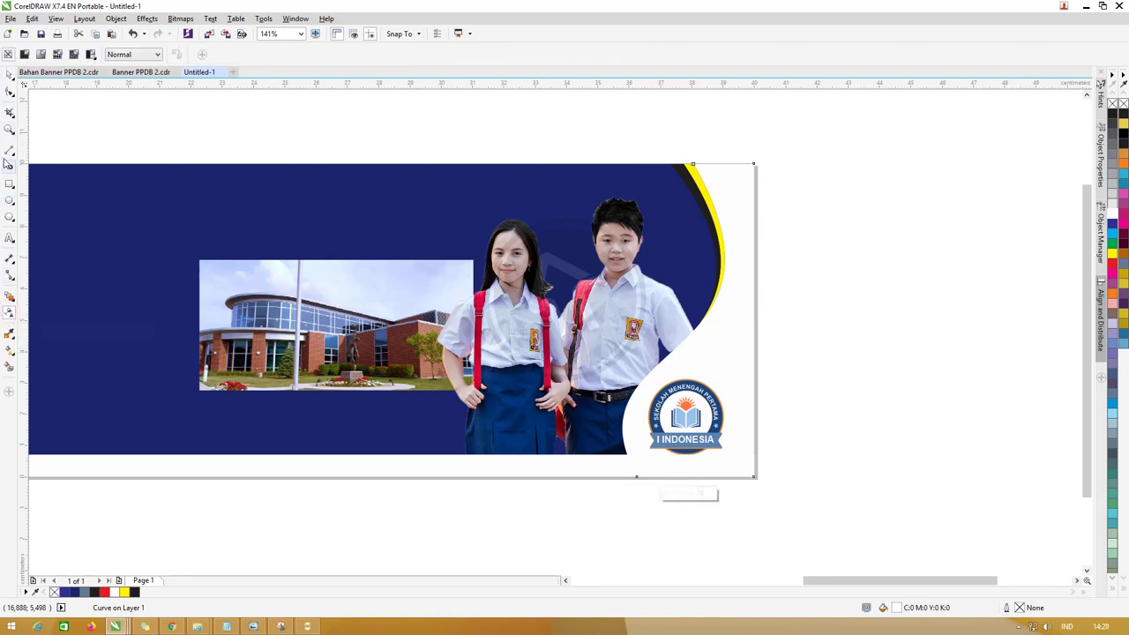
left_click(10, 300)
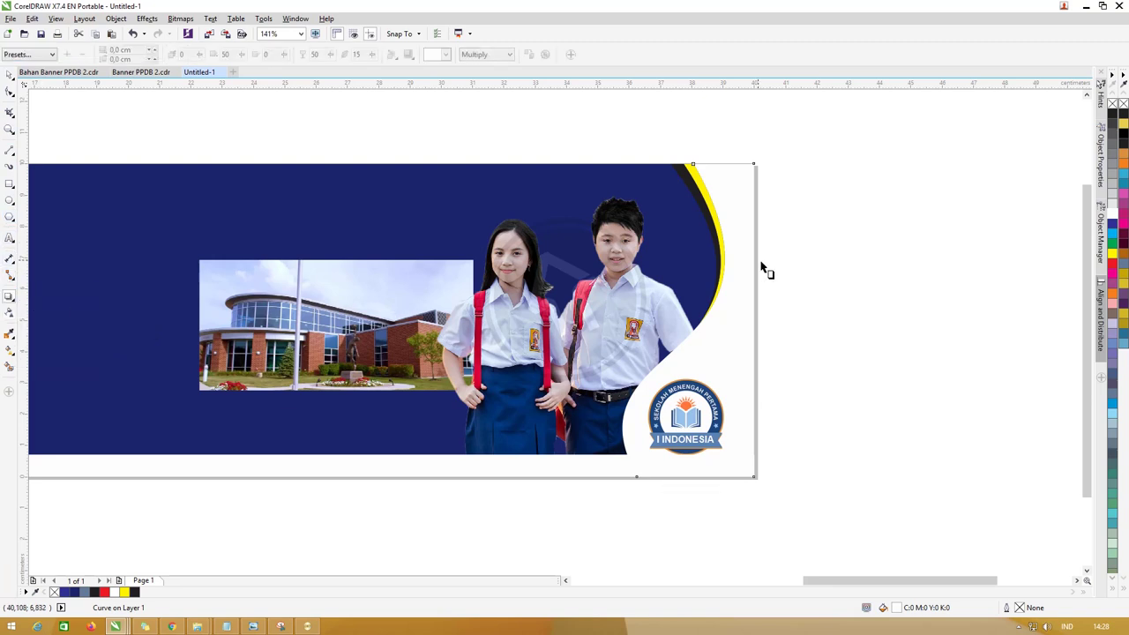
left_click(27, 53)
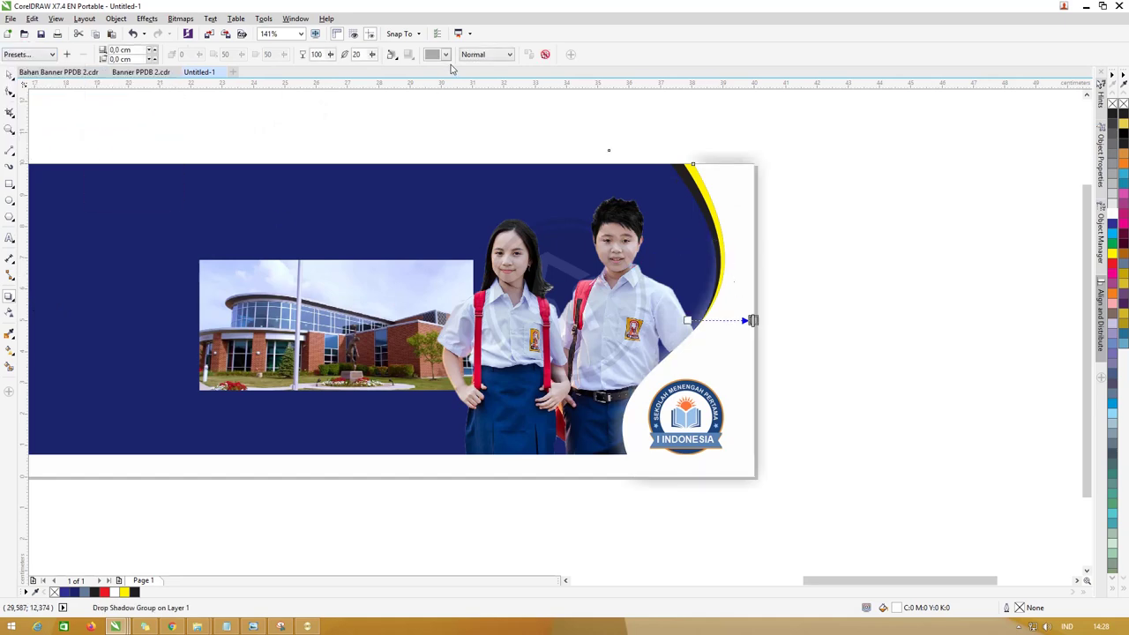
Give the white wave panel a Small Glow drop shadow coloured black, then return to the Pick tool.
left_click(445, 55)
left_click(488, 85)
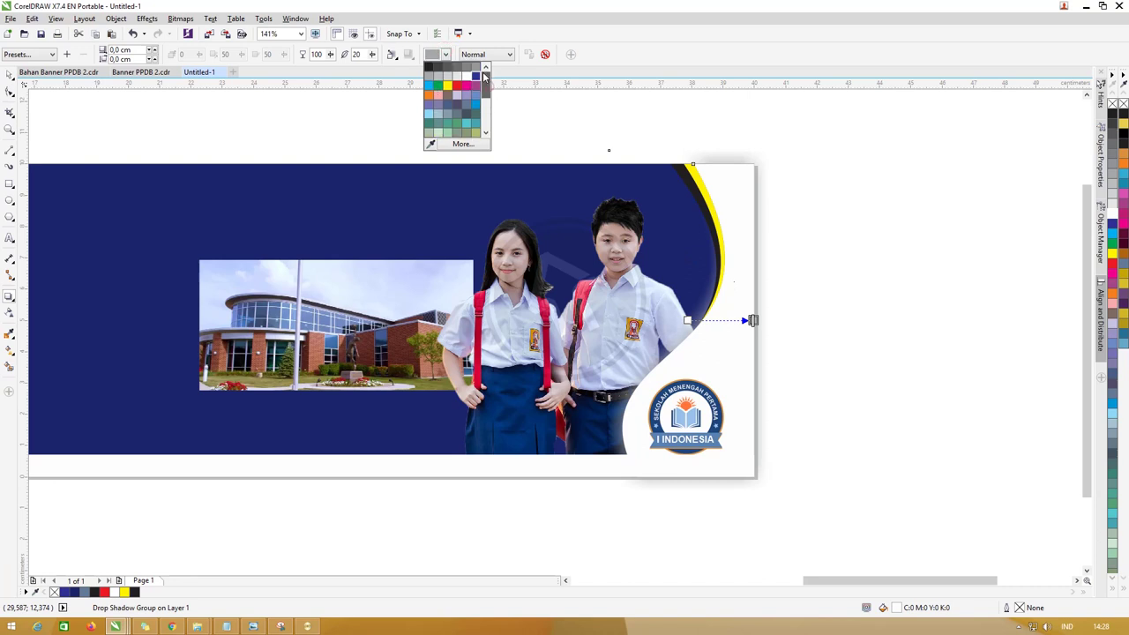
left_click(429, 68)
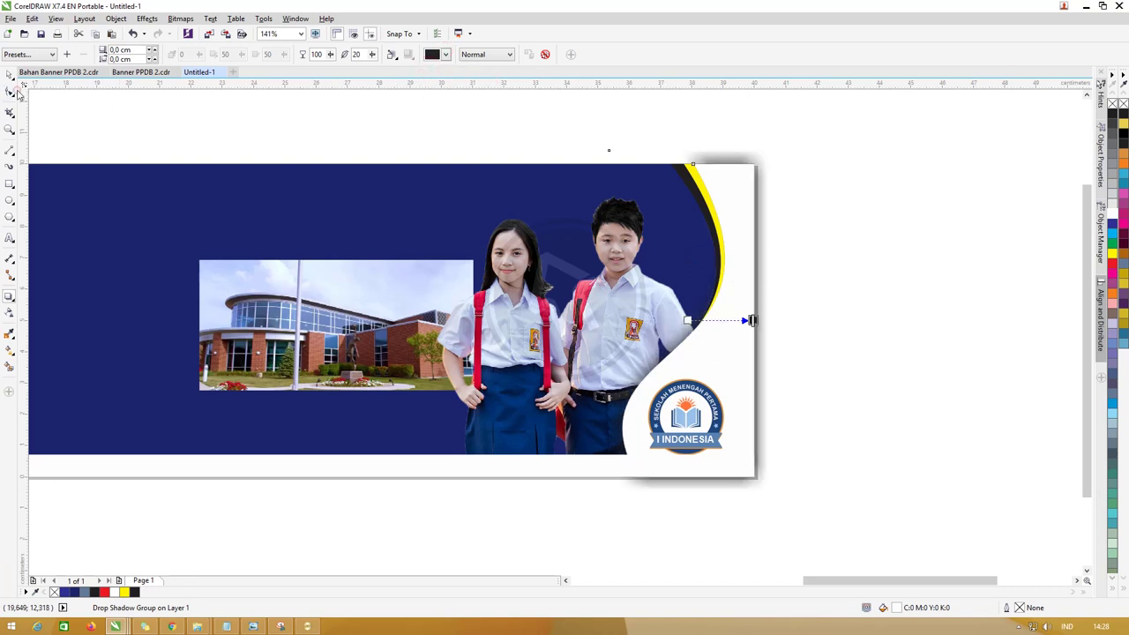
right_click(731, 176)
left_click(714, 177)
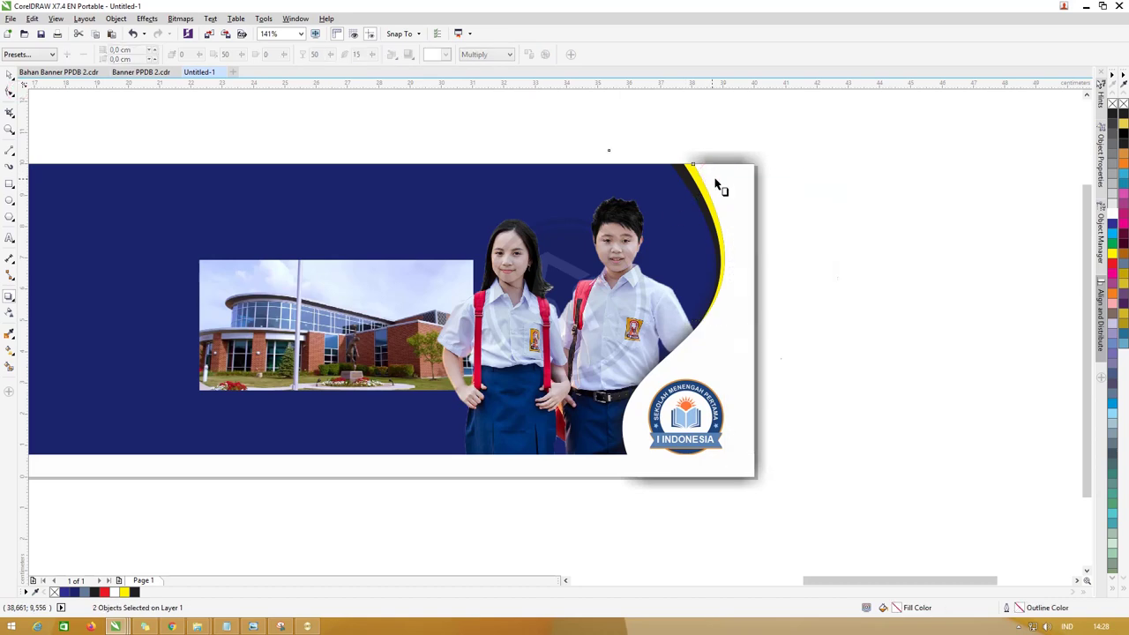
key("space")
Drag the white rectangle's right-side nodes left so its edge sits flush with the banner's right edge.
left_click(425, 98)
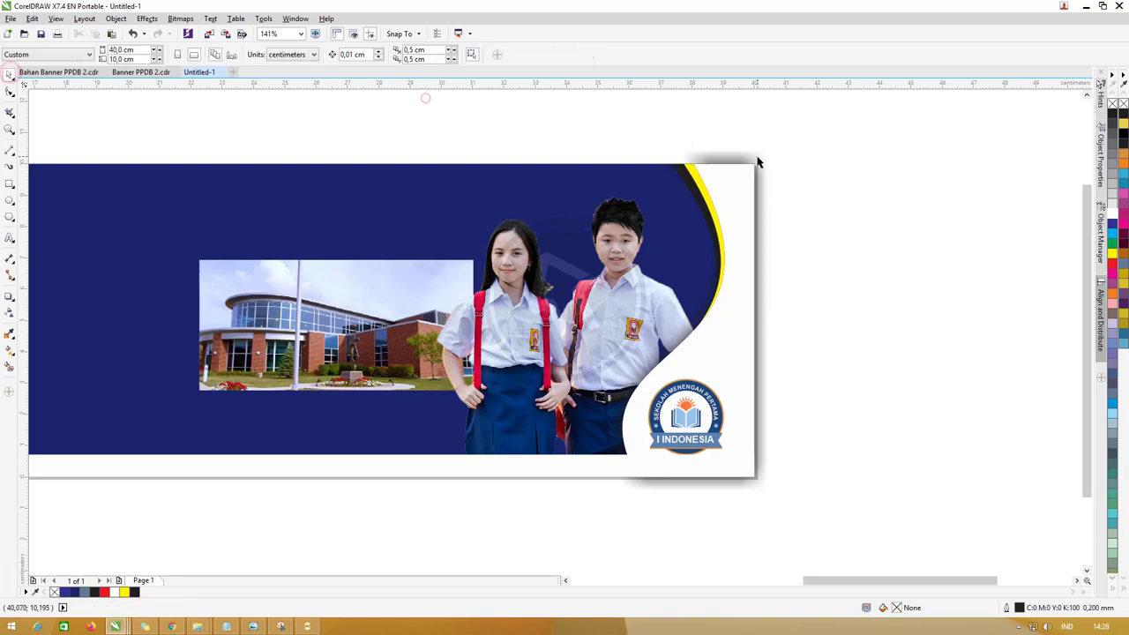
left_click(754, 163)
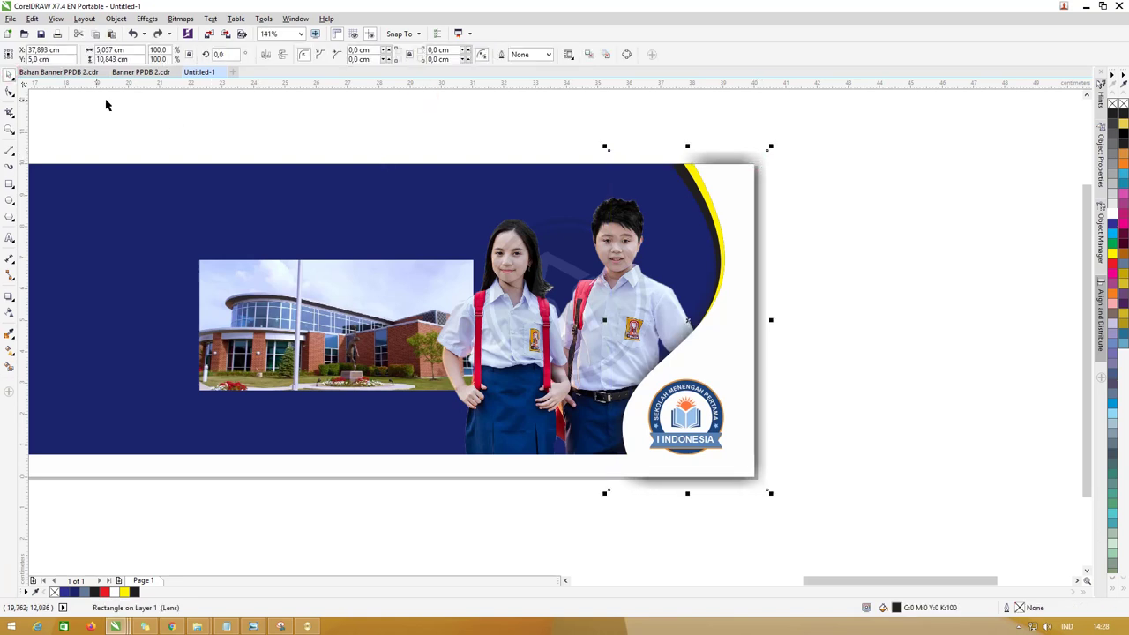
left_click(11, 92)
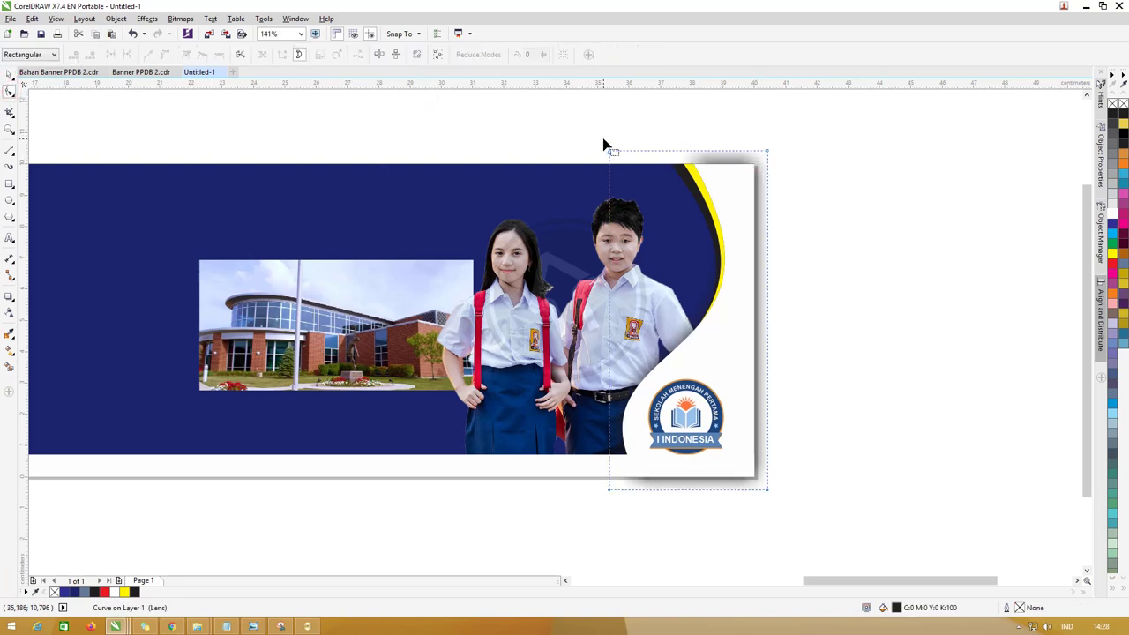
mouse_move(583, 129)
left_mouse_down()
mouse_move(779, 183)
mouse_move(767, 168)
left_mouse_up()
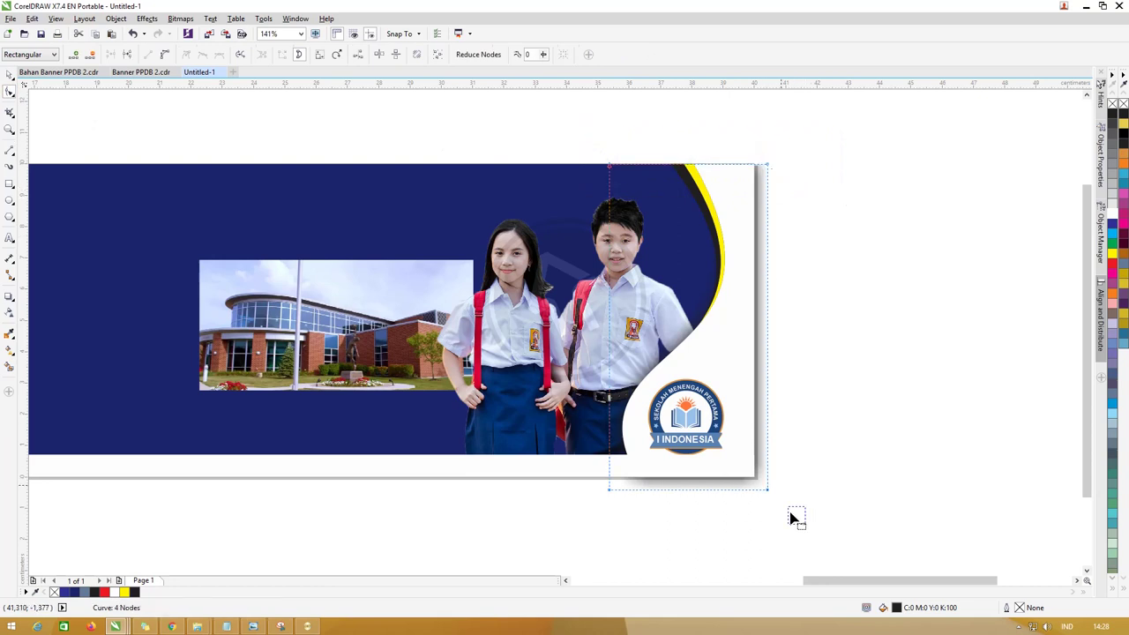
mouse_move(803, 523)
left_mouse_down()
mouse_move(741, 161)
mouse_move(755, 167)
left_mouse_up()
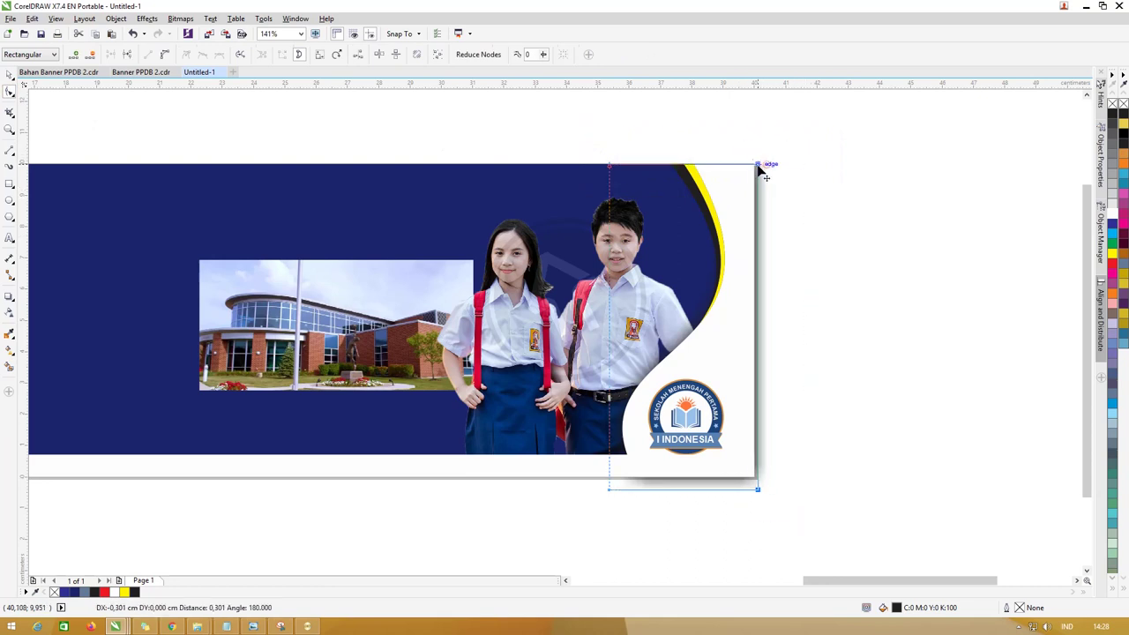
mouse_move(780, 534)
left_mouse_down()
mouse_move(572, 468)
mouse_move(609, 477)
left_mouse_up()
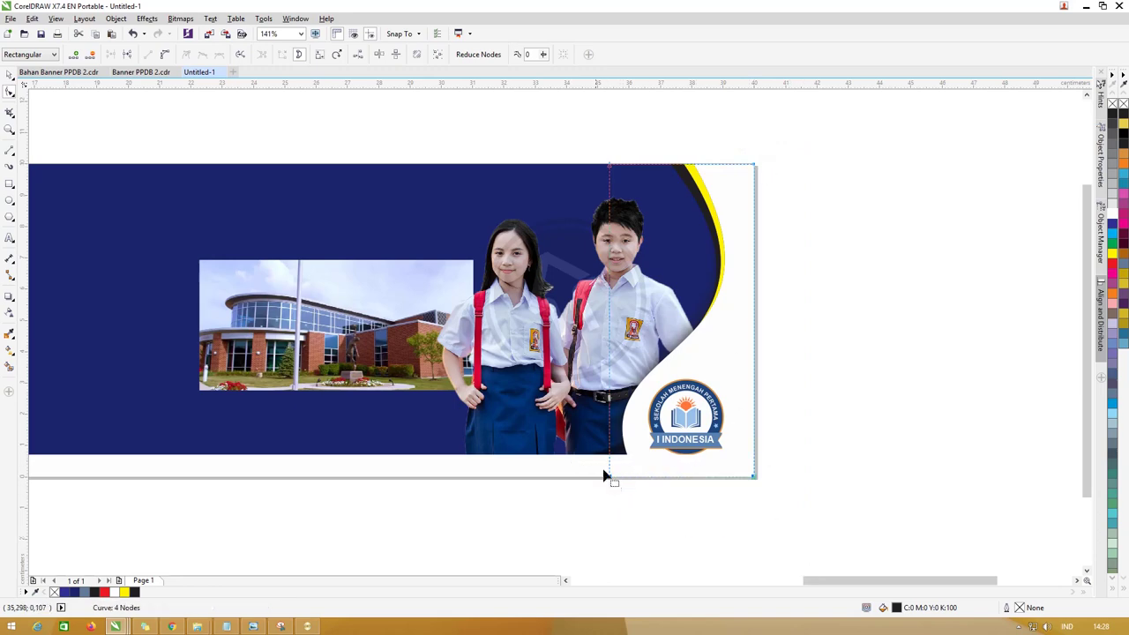
left_click(11, 76)
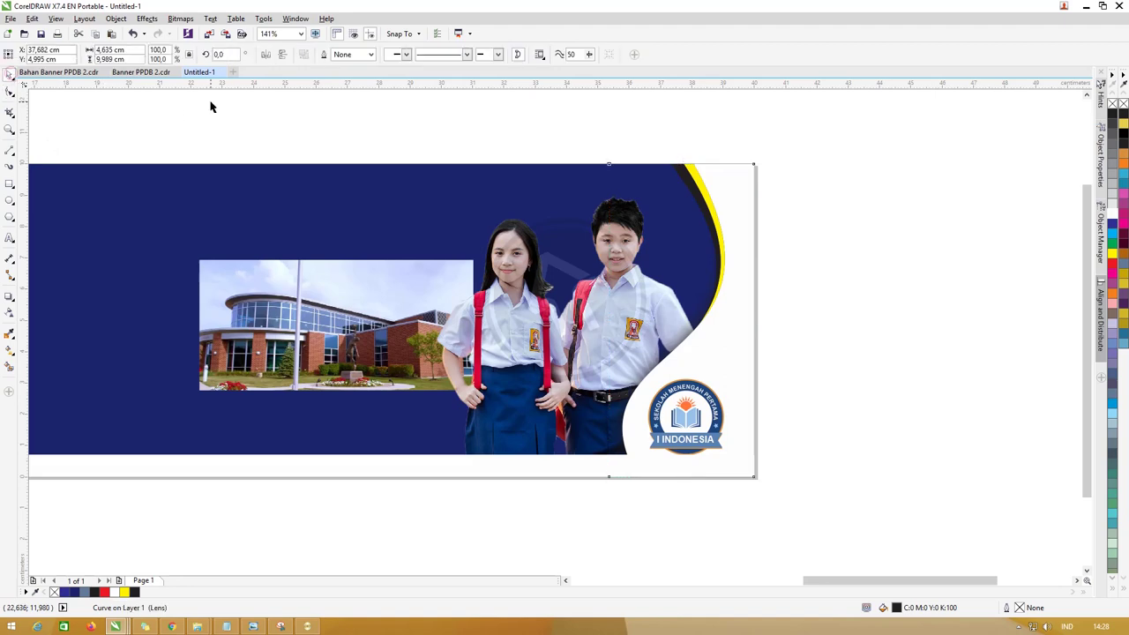
key("Tab")
key("Tab")
scroll(367, 279, "down", 2)
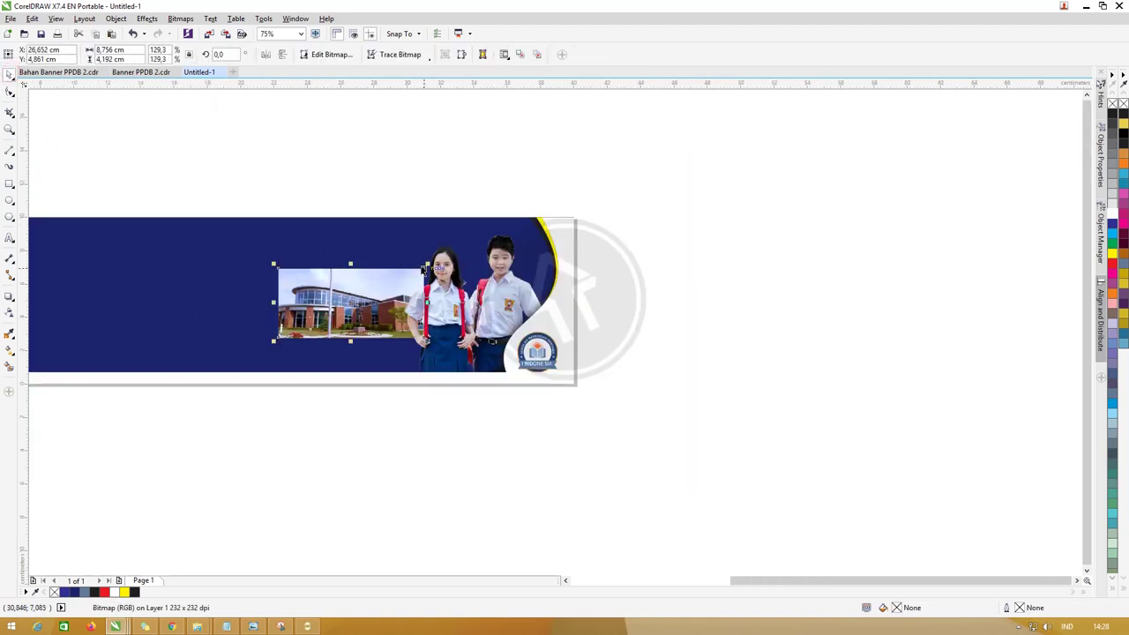
Scale up the building photo so it fills the banner's right side.
left_click_drag(427, 264, 534, 216)
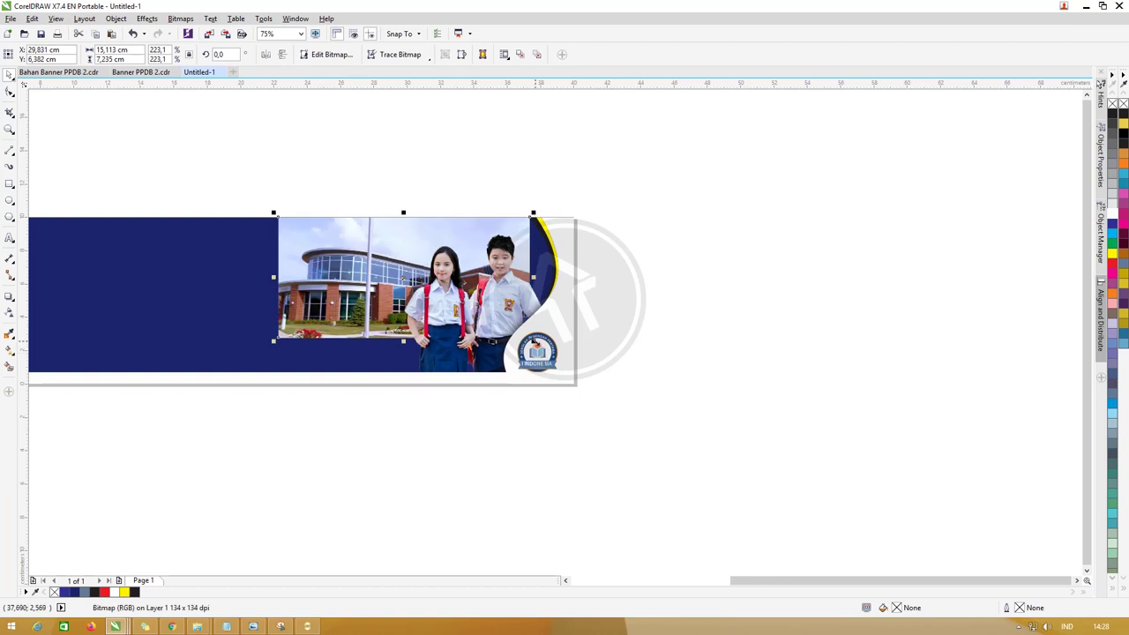
left_click_drag(533, 341, 574, 406)
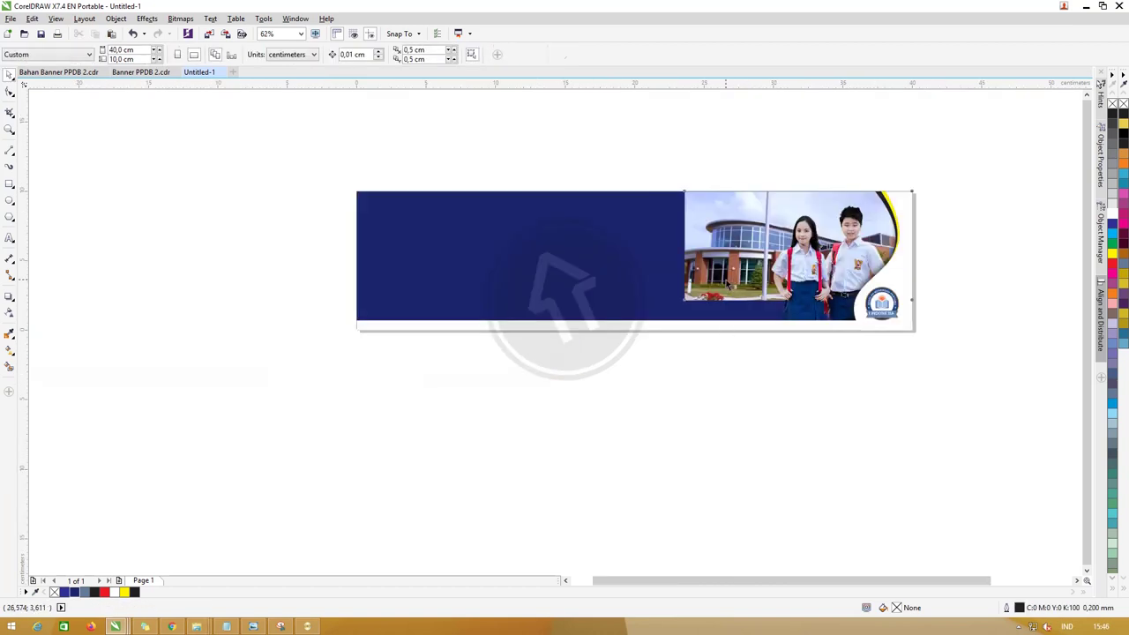
left_click(725, 284)
left_click_drag(681, 305, 612, 336)
Move the white and yellow curved shape to the banner's middle.
left_click(797, 397)
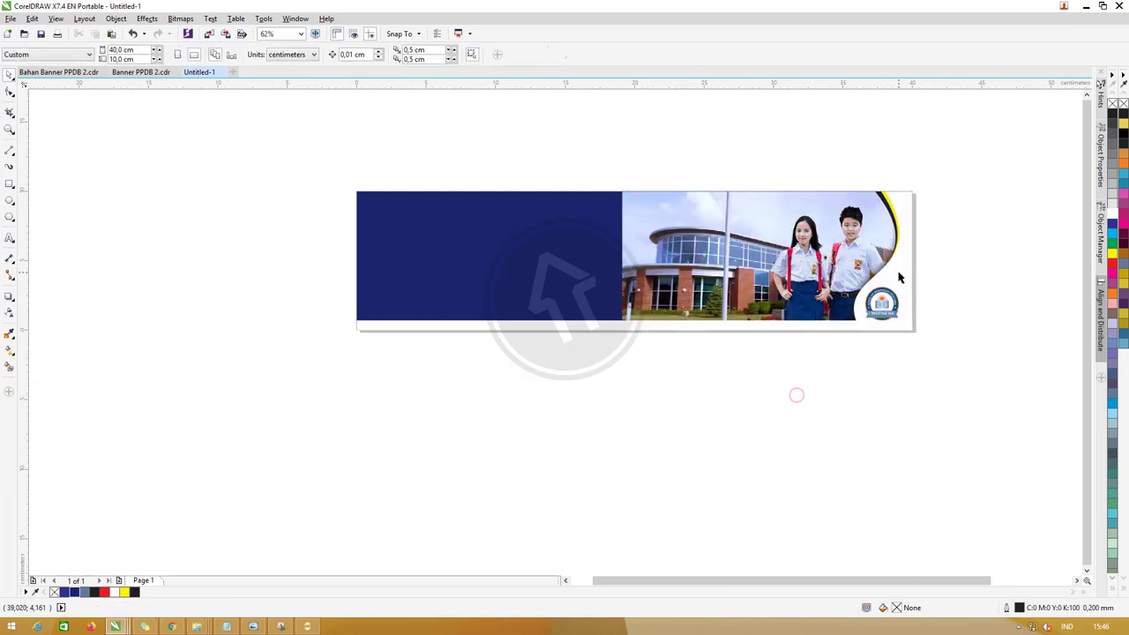
left_click(901, 271)
left_click_drag(901, 270, 744, 276)
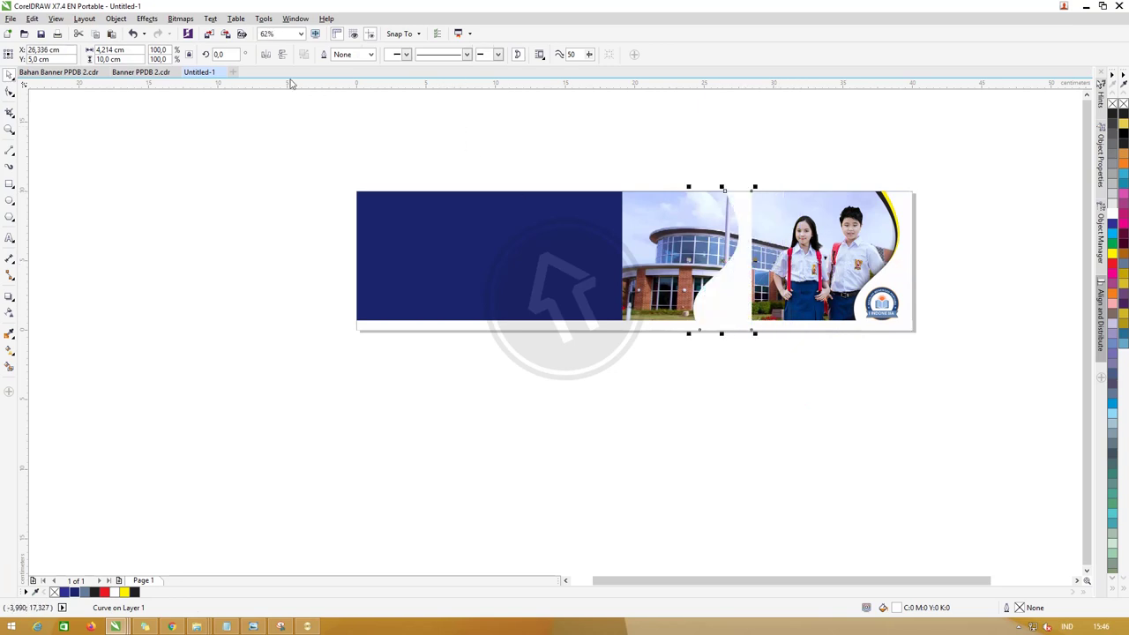
Mirror the curved shape horizontally and nudge it slightly right.
left_click(269, 59)
left_click(708, 148)
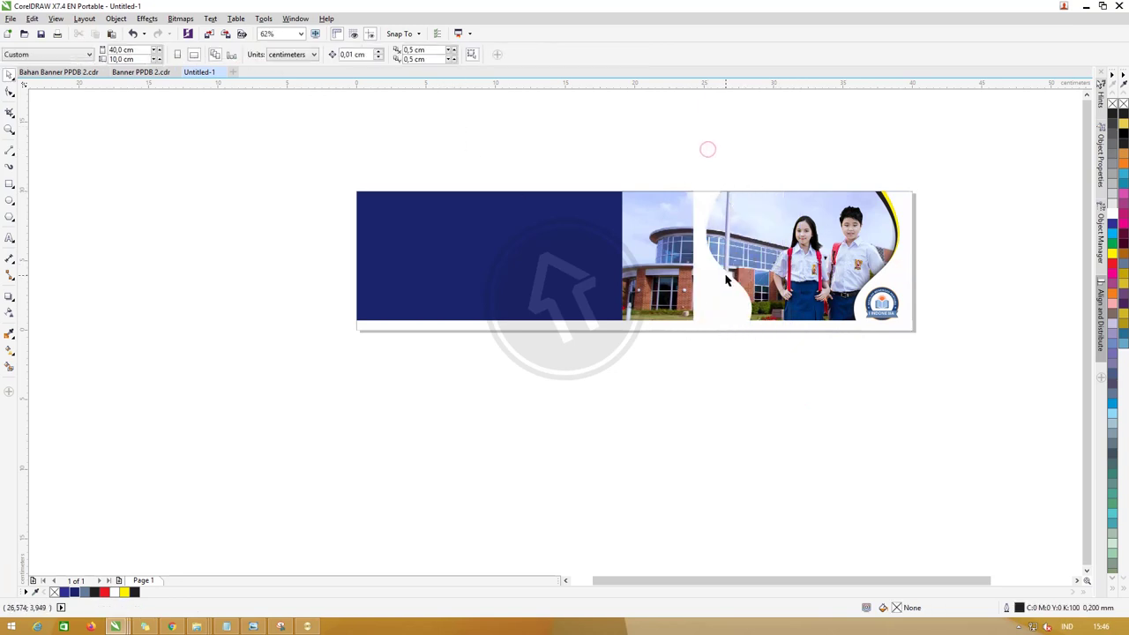
left_click(733, 279)
left_click_drag(735, 277, 746, 278)
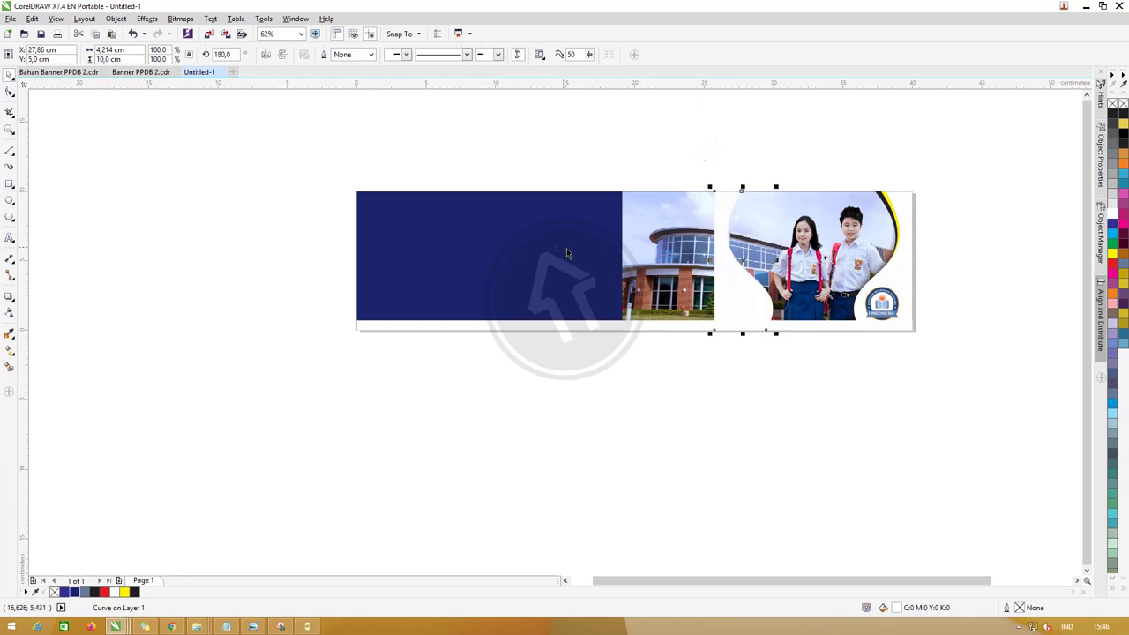
Bring the navy rectangle to front, shorten it, trim it with the curve, and fill it navy.
left_click(544, 231)
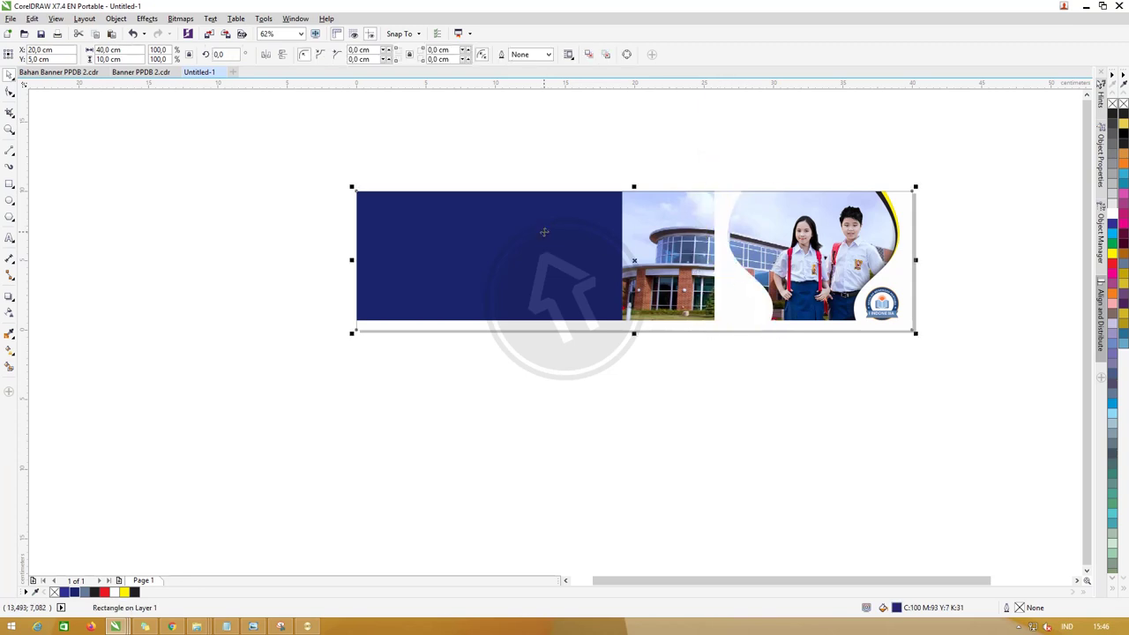
key("shift+Page_Up")
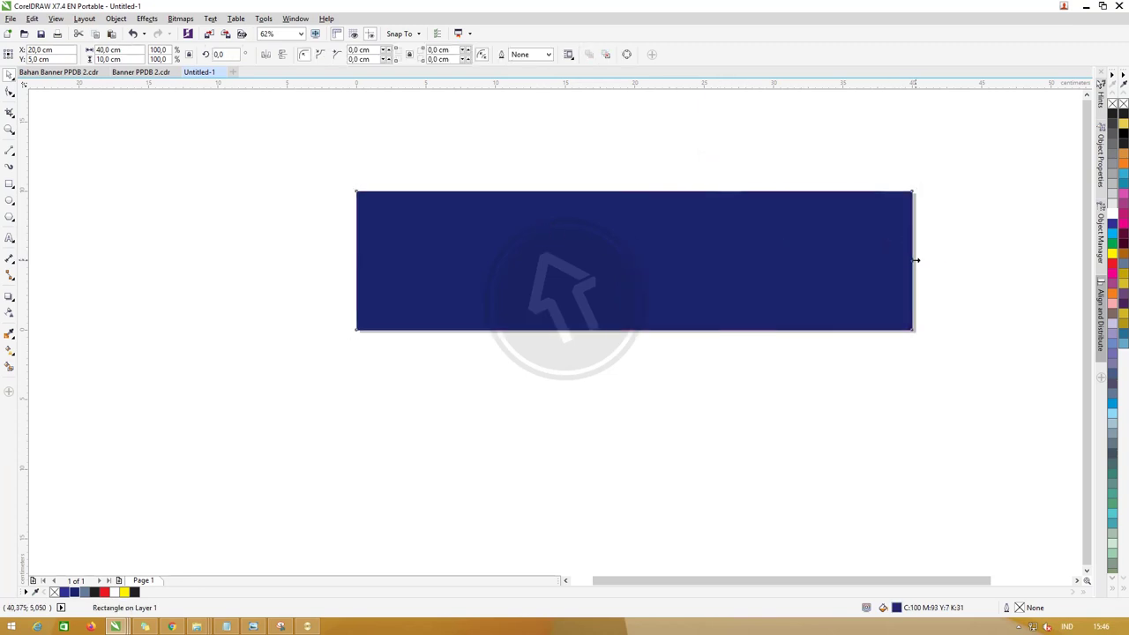
mouse_move(916, 260)
left_mouse_down()
mouse_move(683, 261)
mouse_move(724, 260)
left_mouse_up()
left_click(743, 293, "shift")
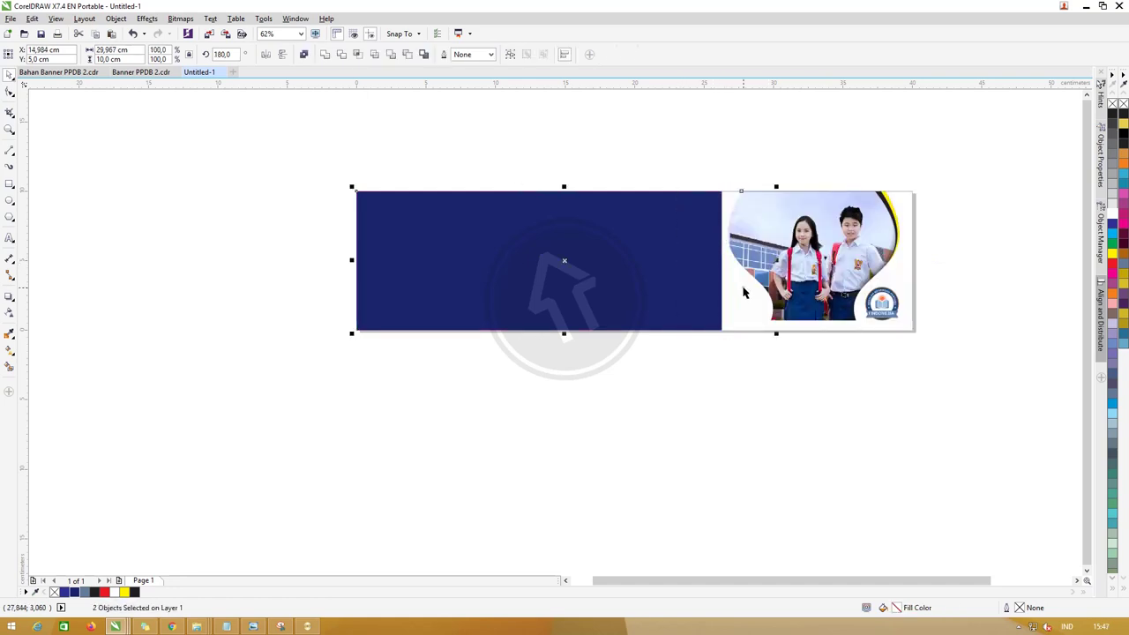
left_click(325, 55)
left_click(551, 126)
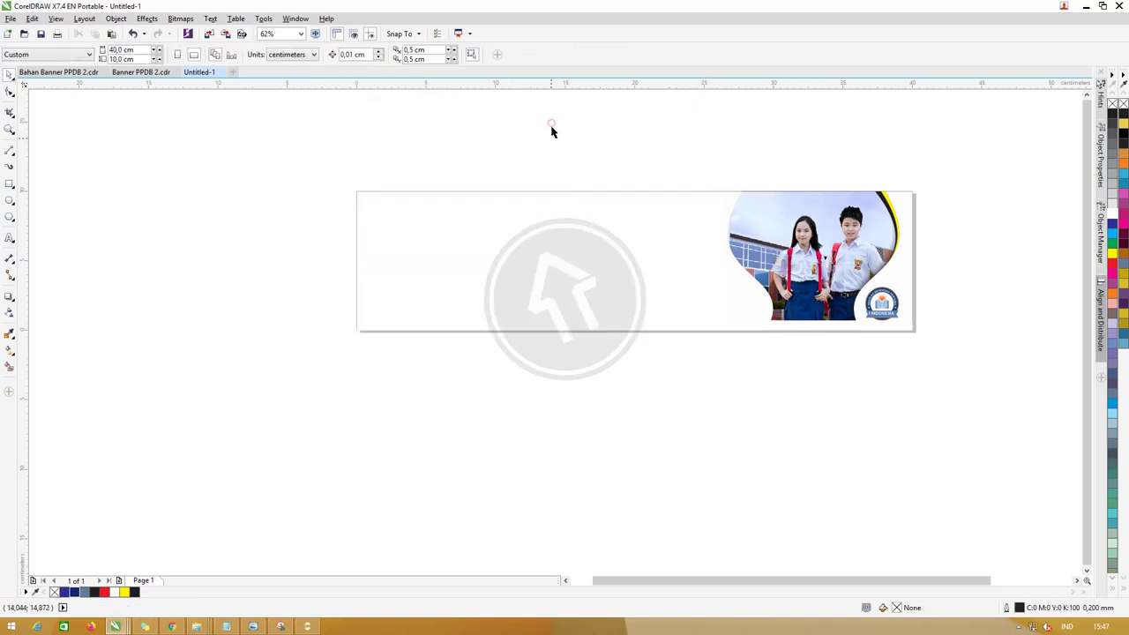
left_click(549, 243)
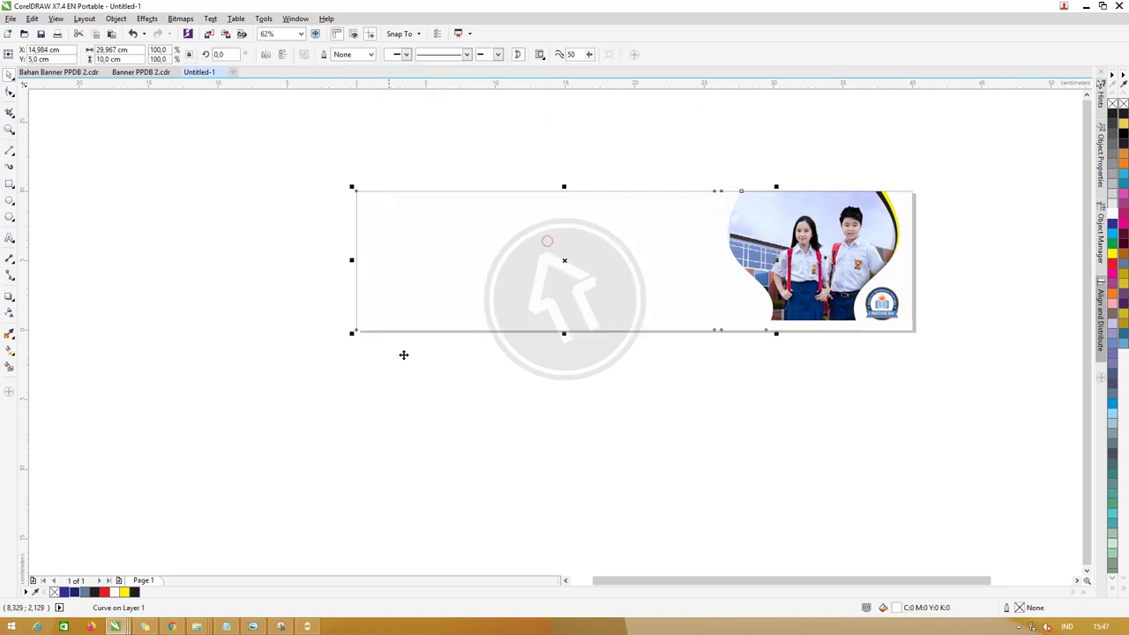
left_click(74, 593)
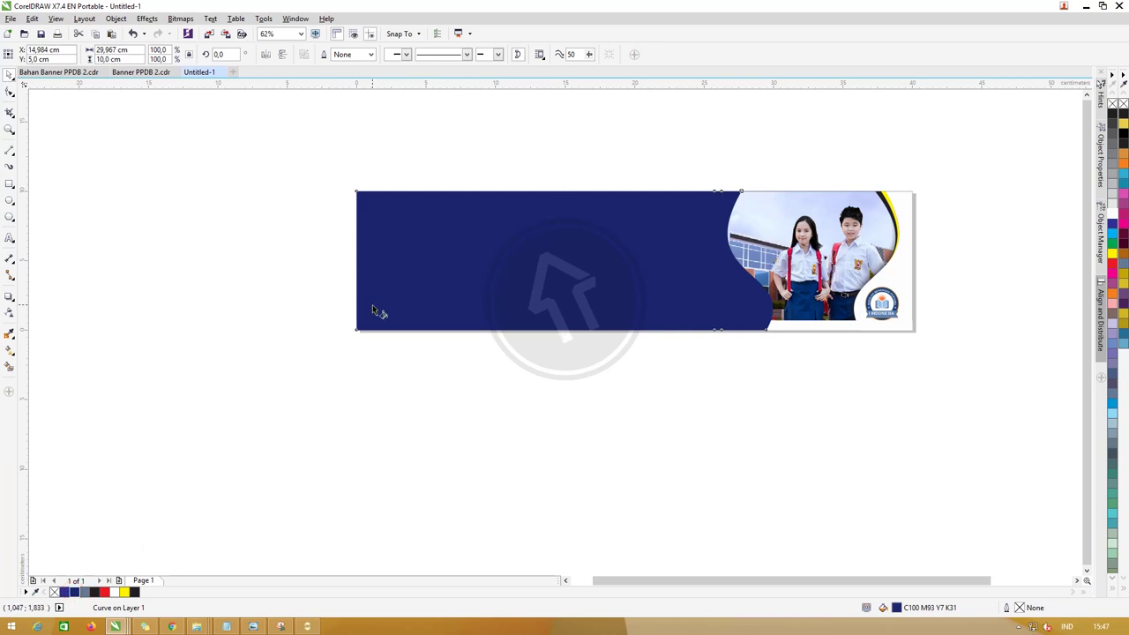
Lay a linear transparency across the navy shape with an opaque end and a middle node.
key("g")
left_click(9, 312)
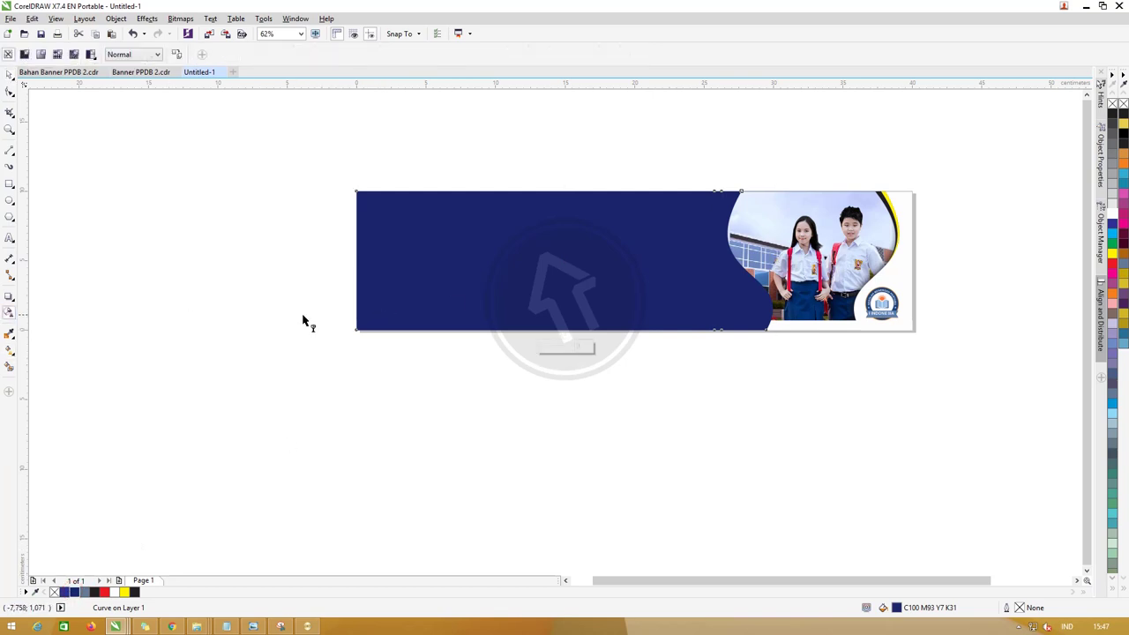
left_click_drag(410, 264, 690, 264)
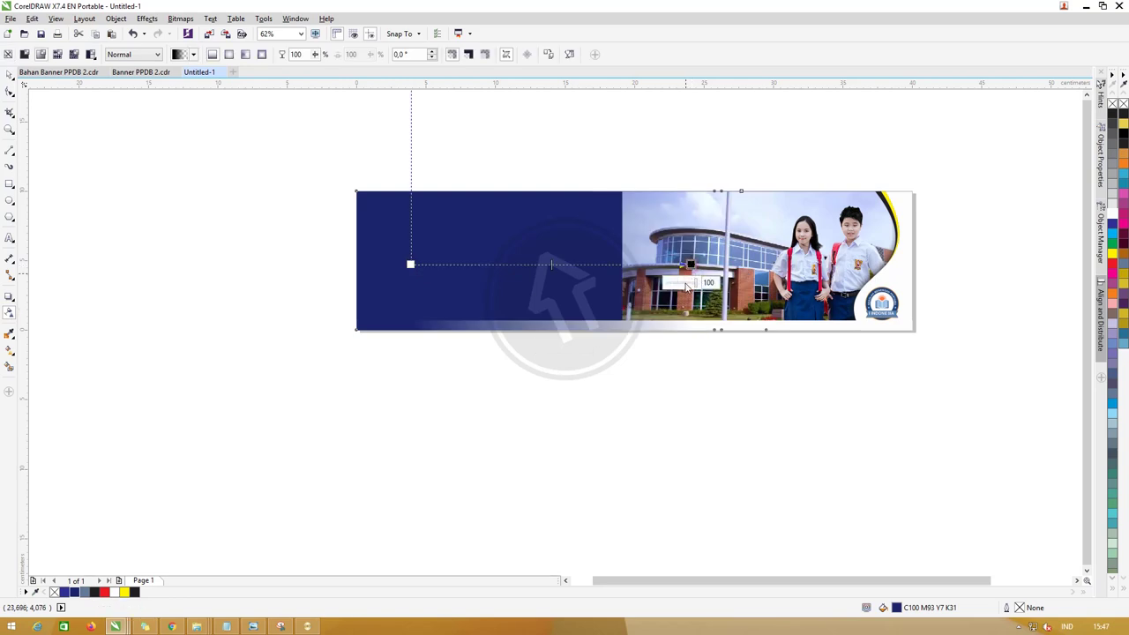
left_click(666, 283)
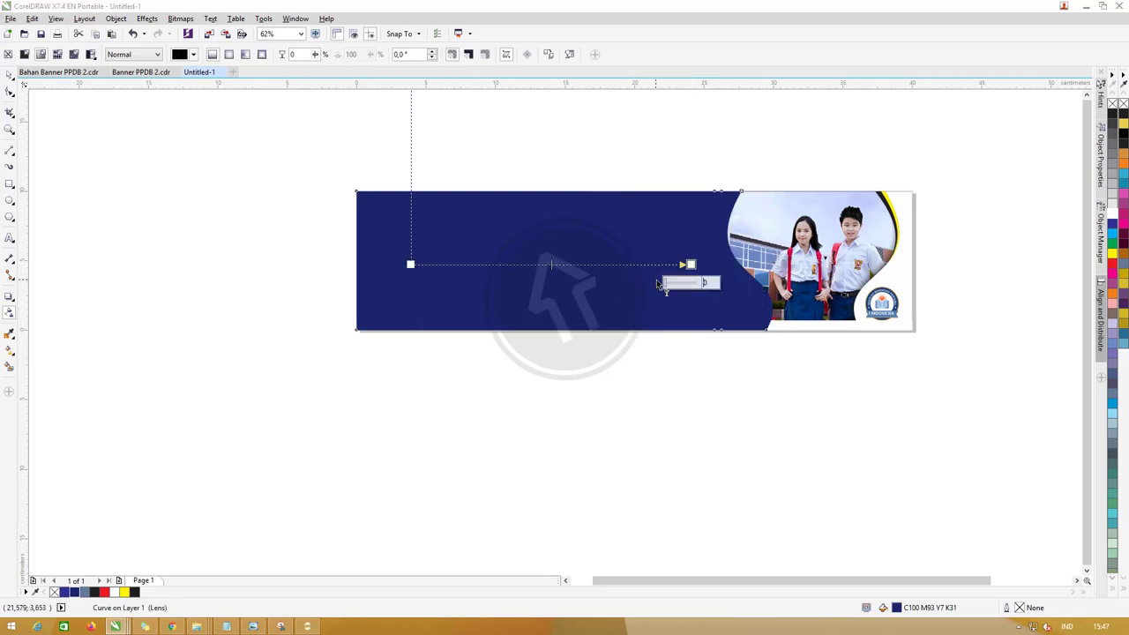
double_click(469, 264)
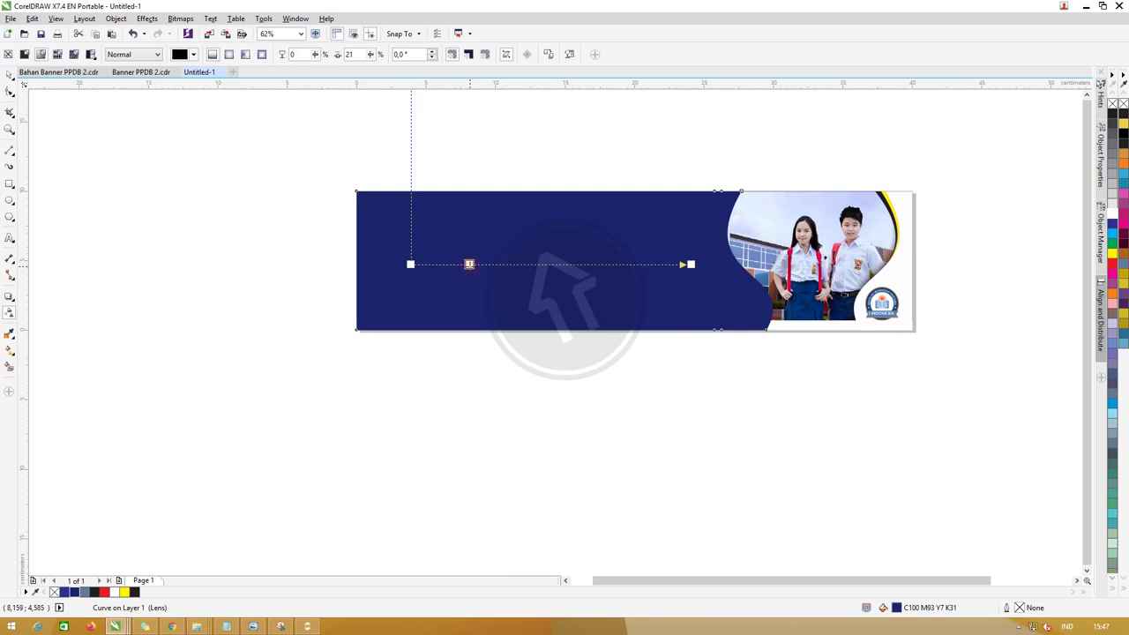
left_click_drag(508, 264, 502, 264)
Set the transparency start node to 37.
left_click(410, 264)
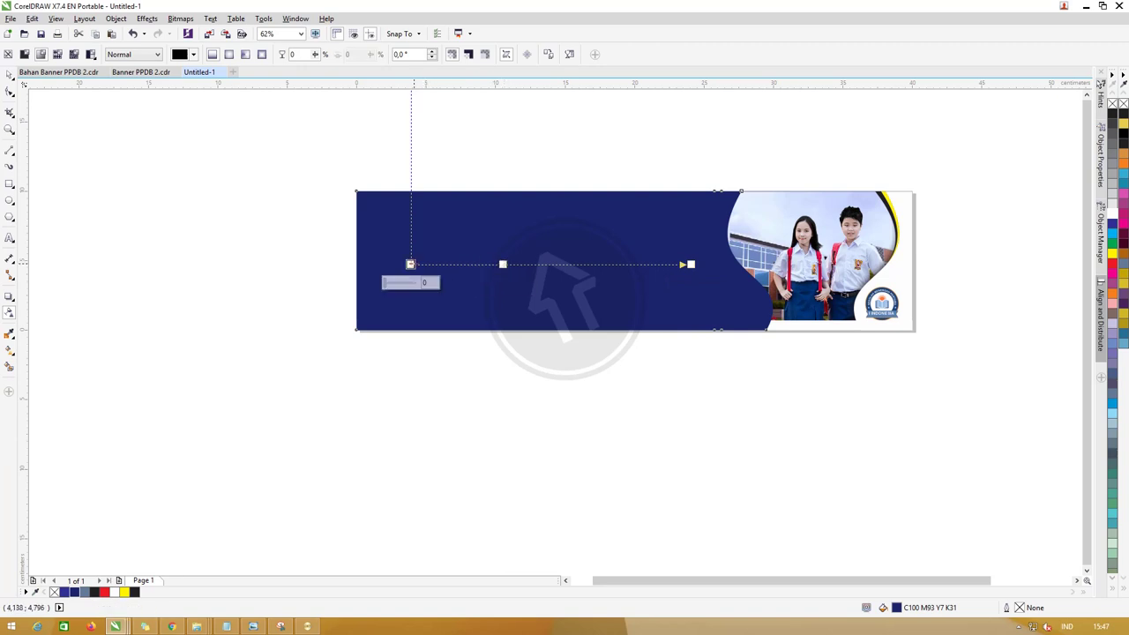
left_click(397, 284)
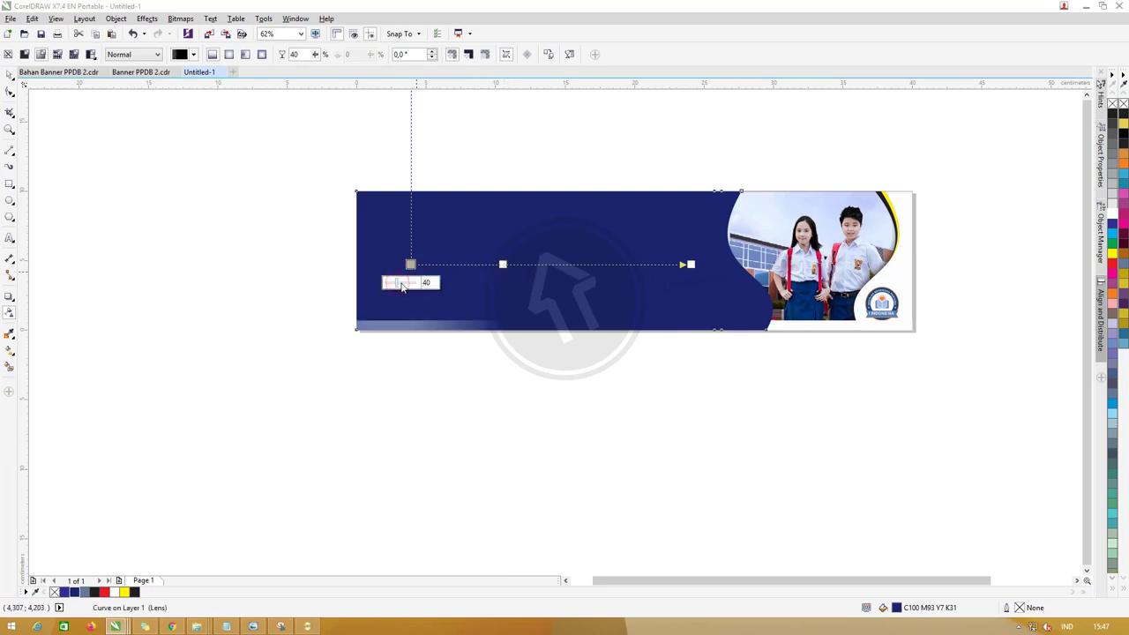
left_click(401, 283)
left_click(397, 283)
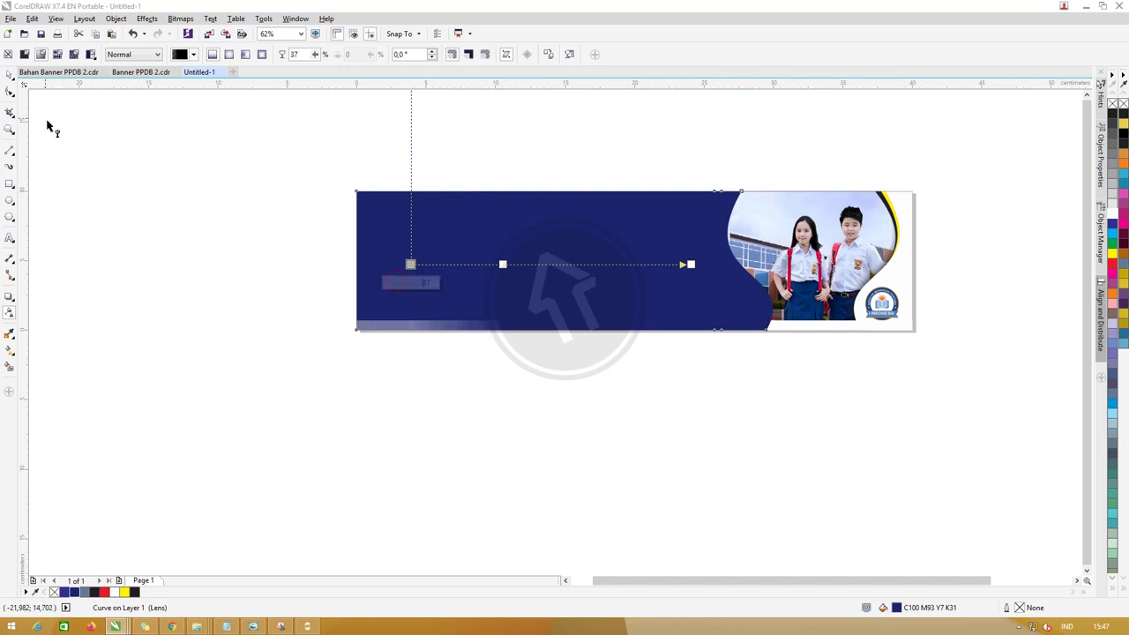
left_click(11, 78)
Try moving the navy shape upward, then undo the move.
left_click(181, 144)
left_click(600, 271)
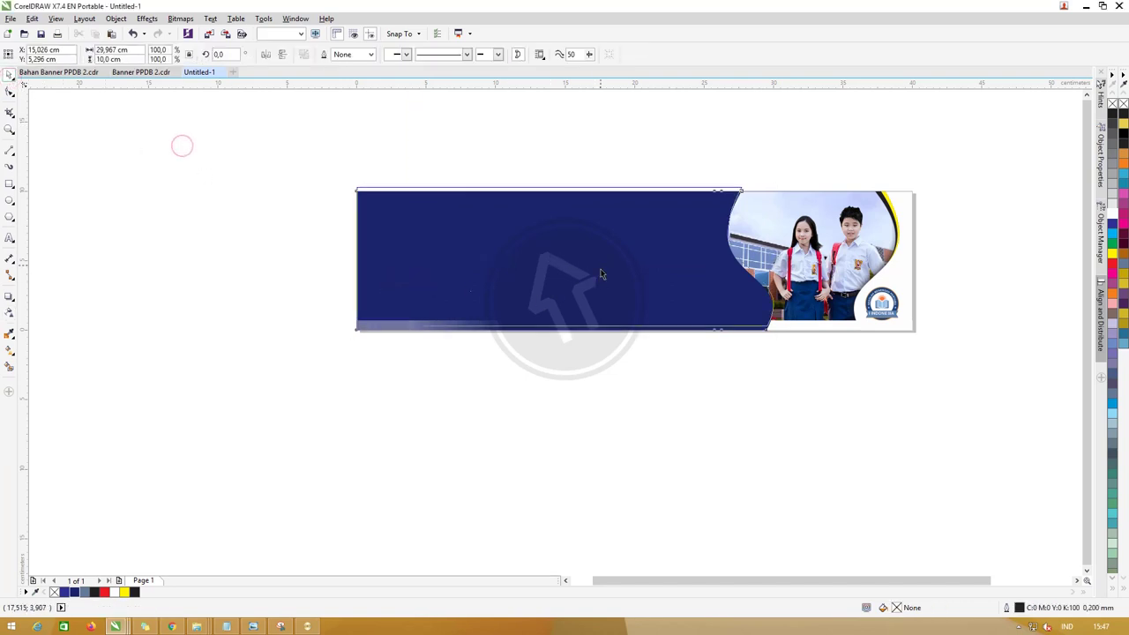
left_click_drag(600, 271, 601, 234)
key("ctrl+z")
Nudge the thin bottom strip up to 0.357 cm with the arrow key.
left_click(720, 372)
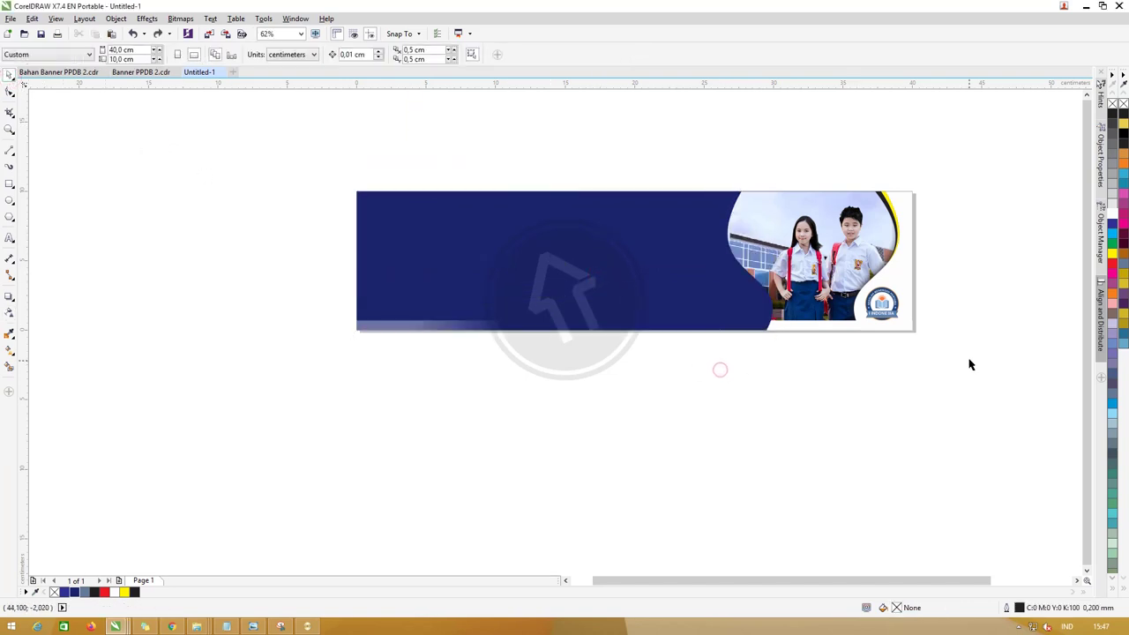
mouse_move(969, 365)
left_mouse_down()
mouse_move(778, 266)
mouse_move(645, 114)
left_mouse_up()
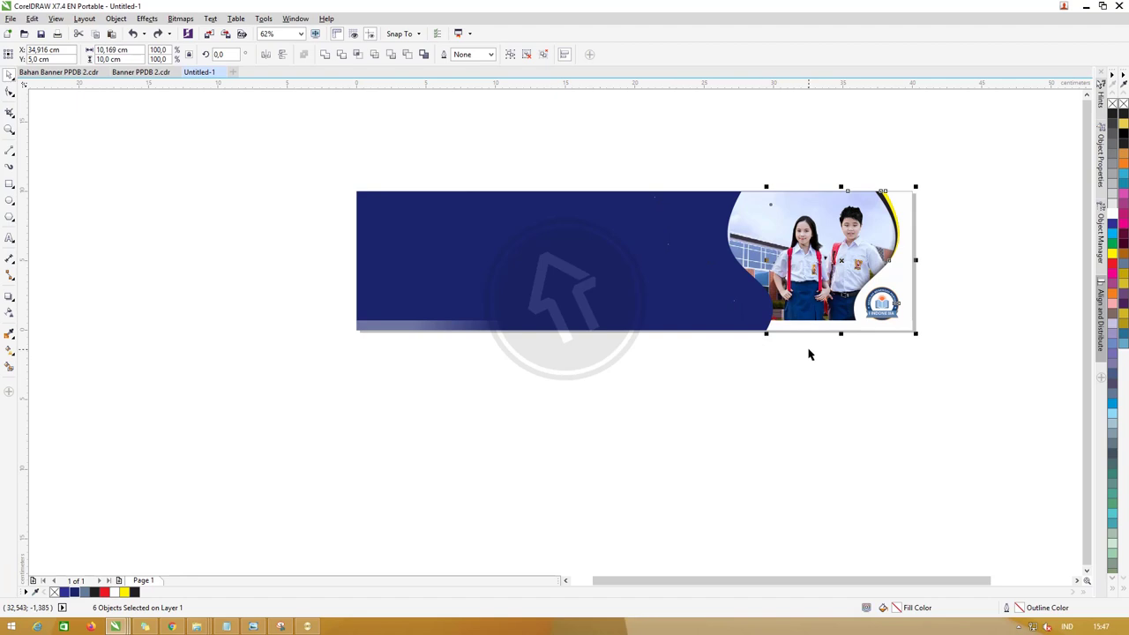
left_click(850, 355)
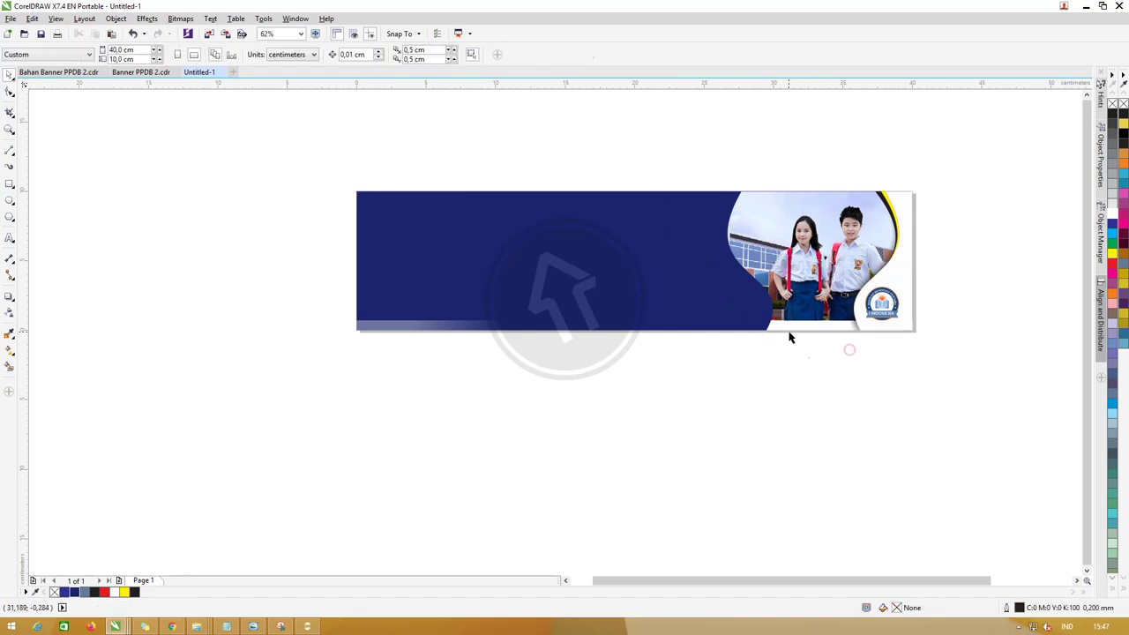
left_click(787, 329)
key("Up")
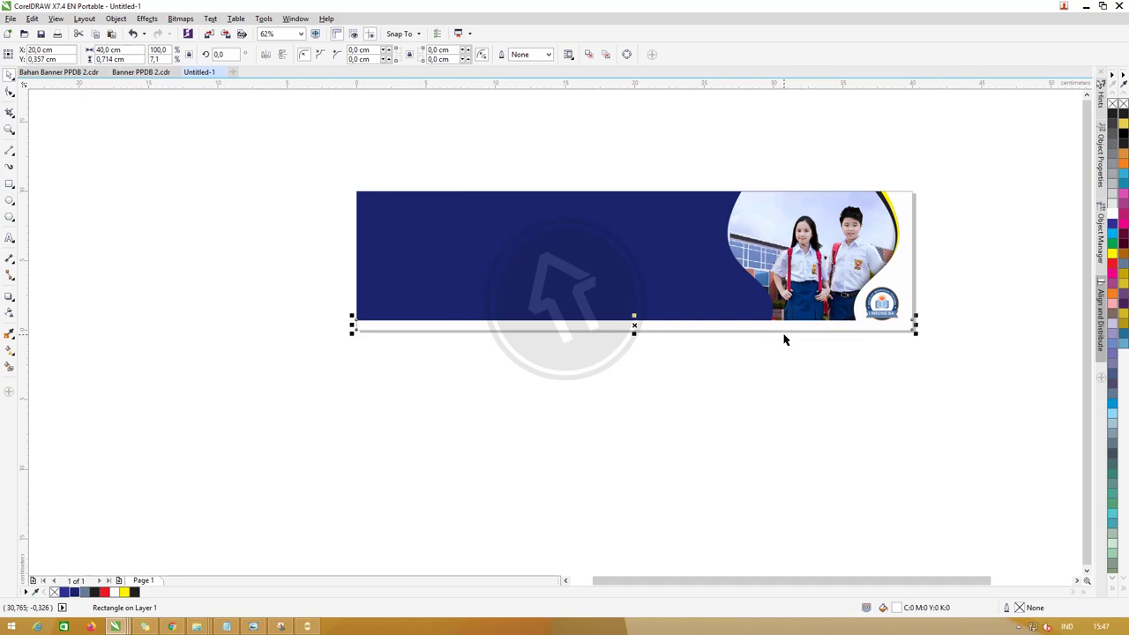
left_click(714, 359)
Move the building photo to the banner's left side behind the navy shape.
mouse_move(750, 209)
left_mouse_down()
mouse_move(764, 191)
mouse_move(759, 213)
mouse_move(494, 221)
left_mouse_up()
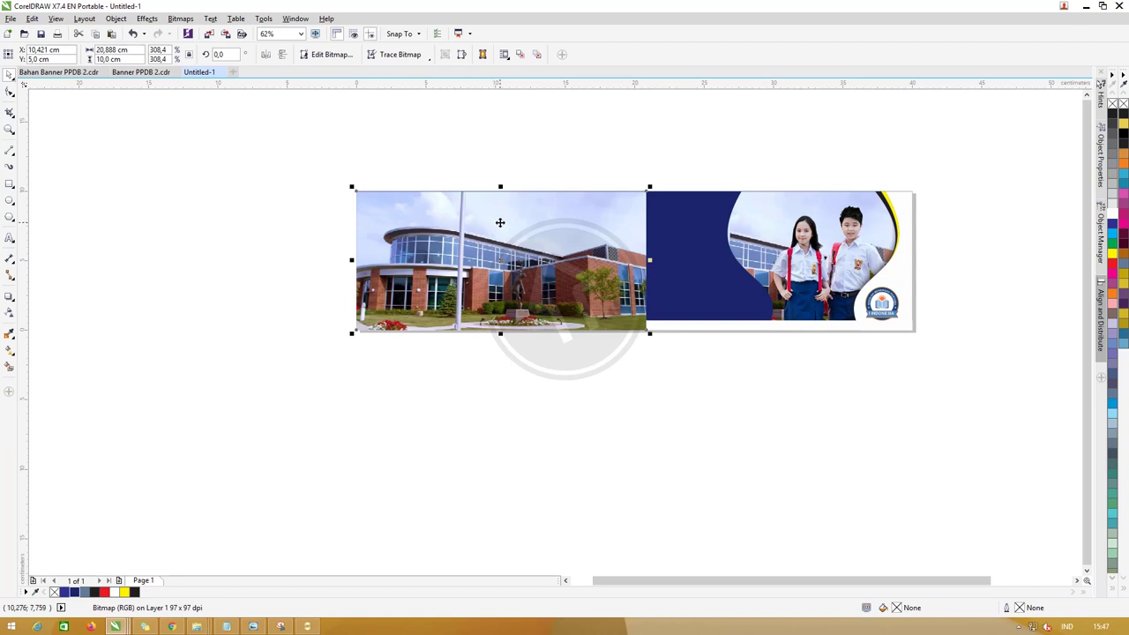
key("ctrl+Page_Down")
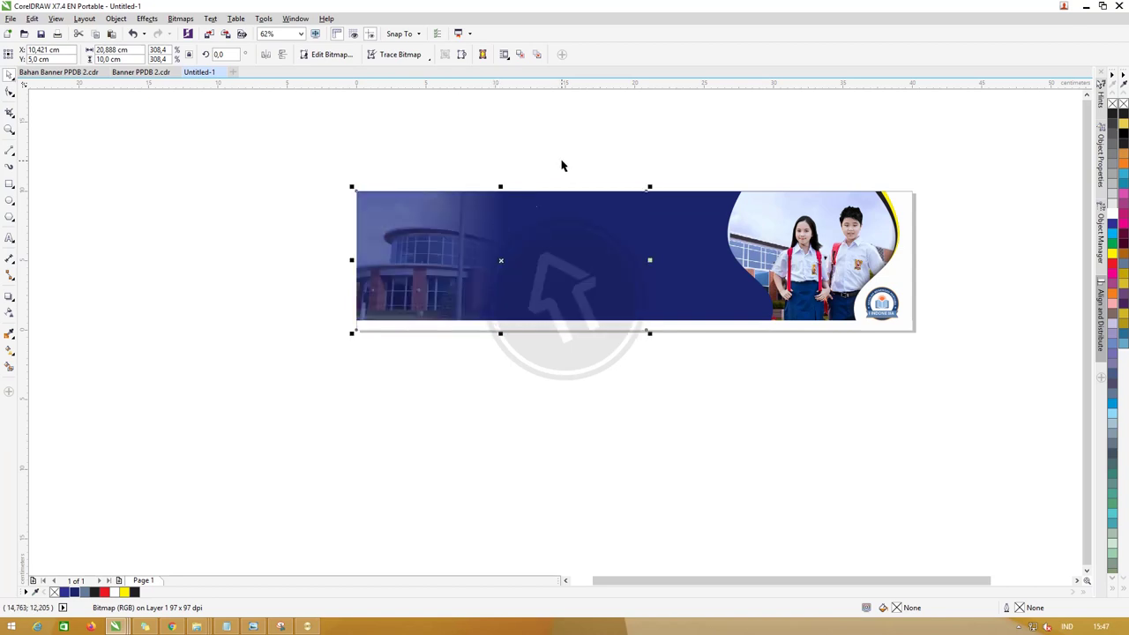
left_click(562, 165)
left_click(628, 252)
Stretch the navy shape's transparency fade and midpoint further right.
key("g")
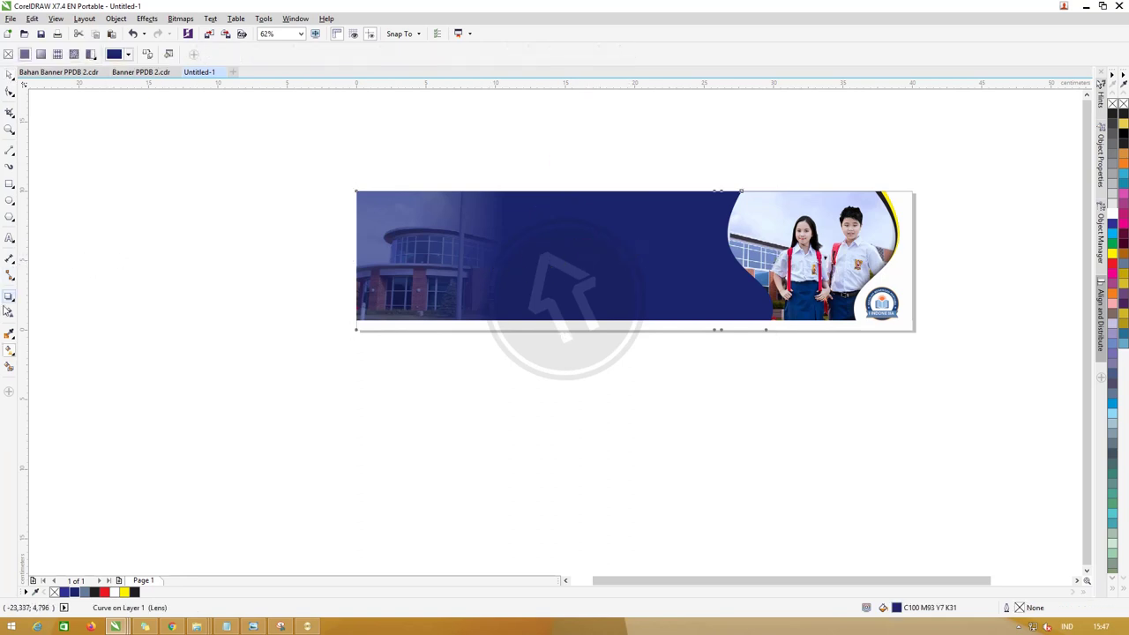
left_click(8, 314)
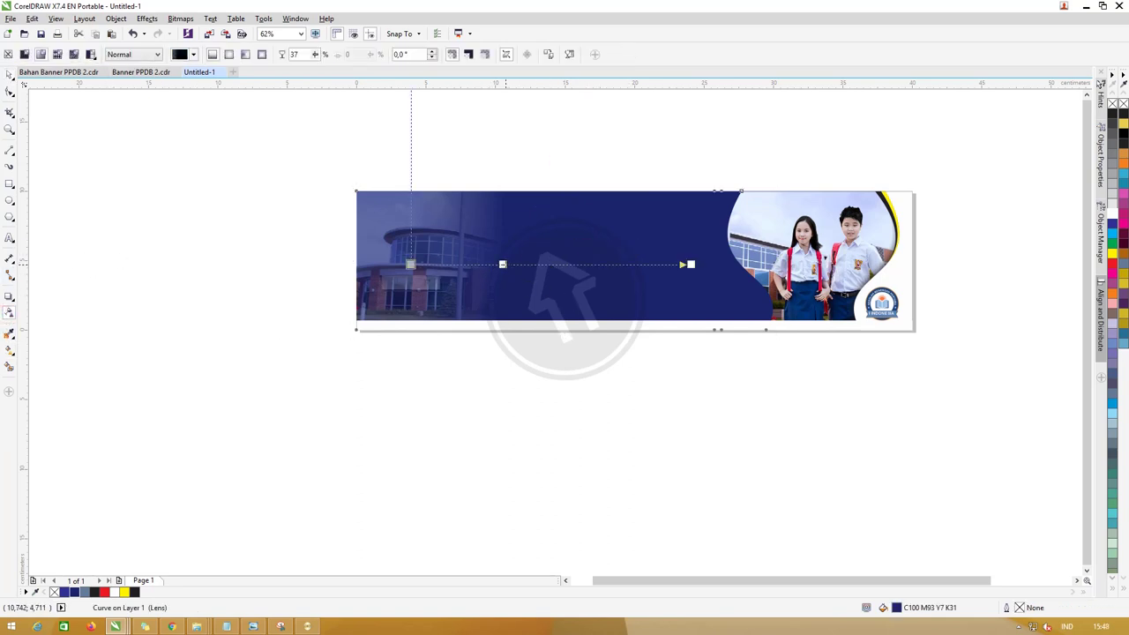
left_click_drag(502, 264, 513, 263)
left_click(505, 263)
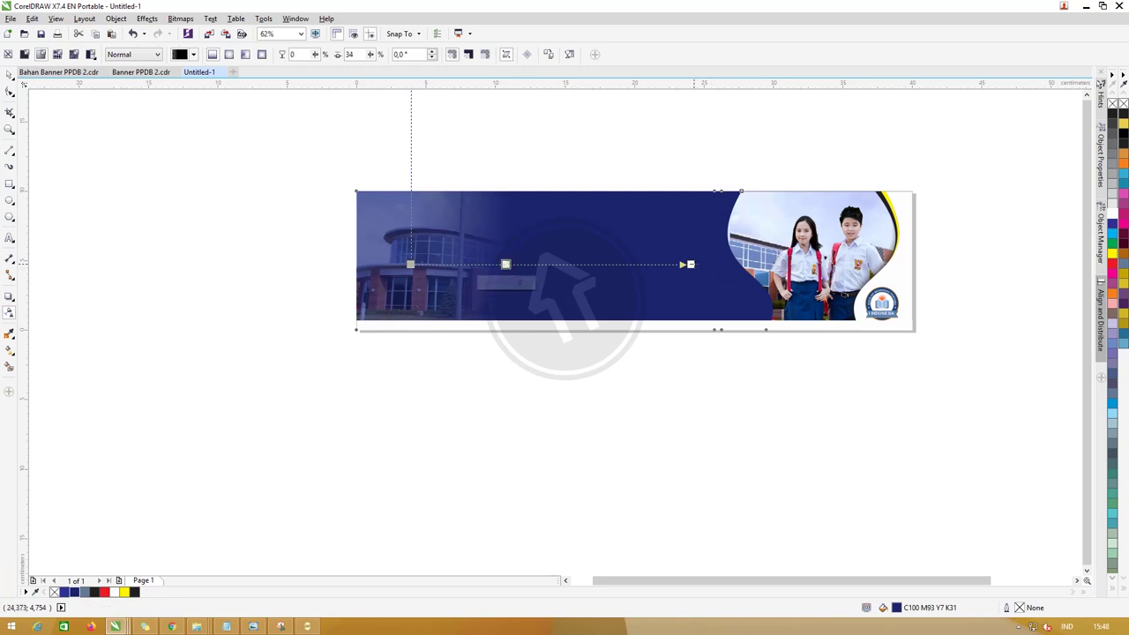
left_click_drag(690, 264, 702, 264)
left_click_drag(410, 263, 405, 264)
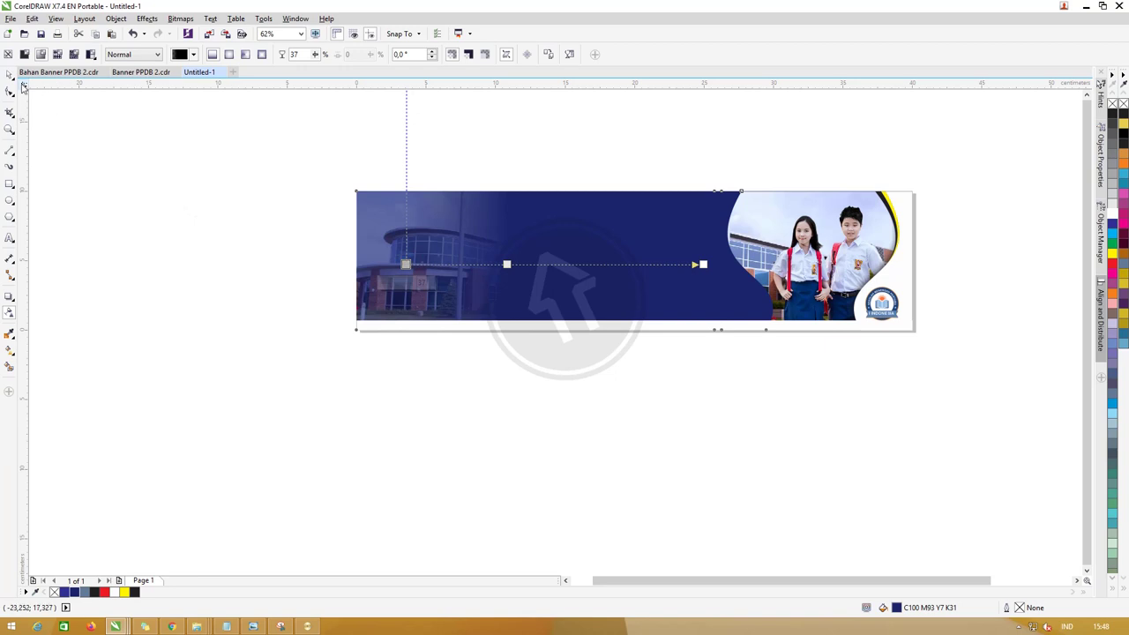
Enlarge the students photo to about 111% inside the curved right panel.
left_click(10, 74)
left_click(539, 140)
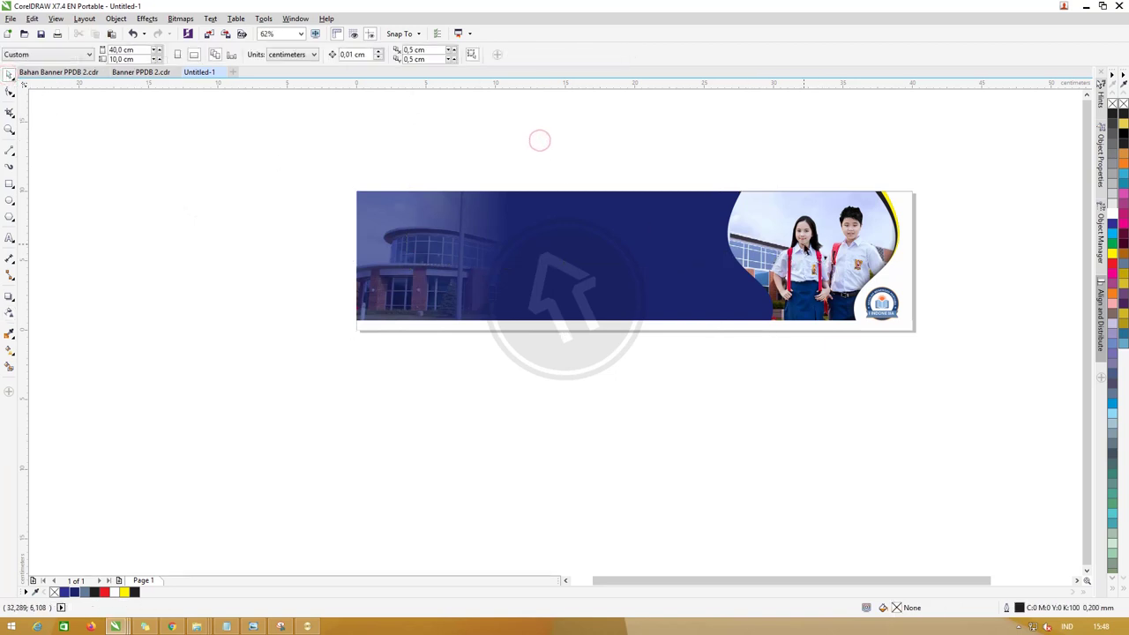
left_click(793, 226)
left_click_drag(767, 202, 745, 179)
Select the title, address and date text in Bahan Banner PPDB 2.cdr.
left_click(726, 161)
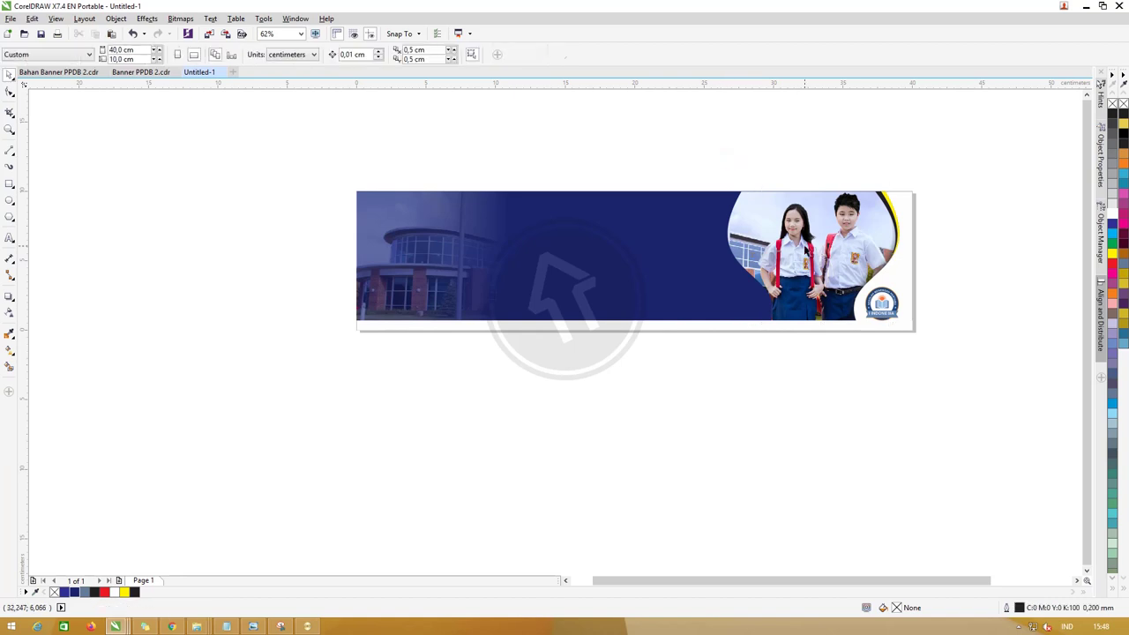
left_click(804, 248)
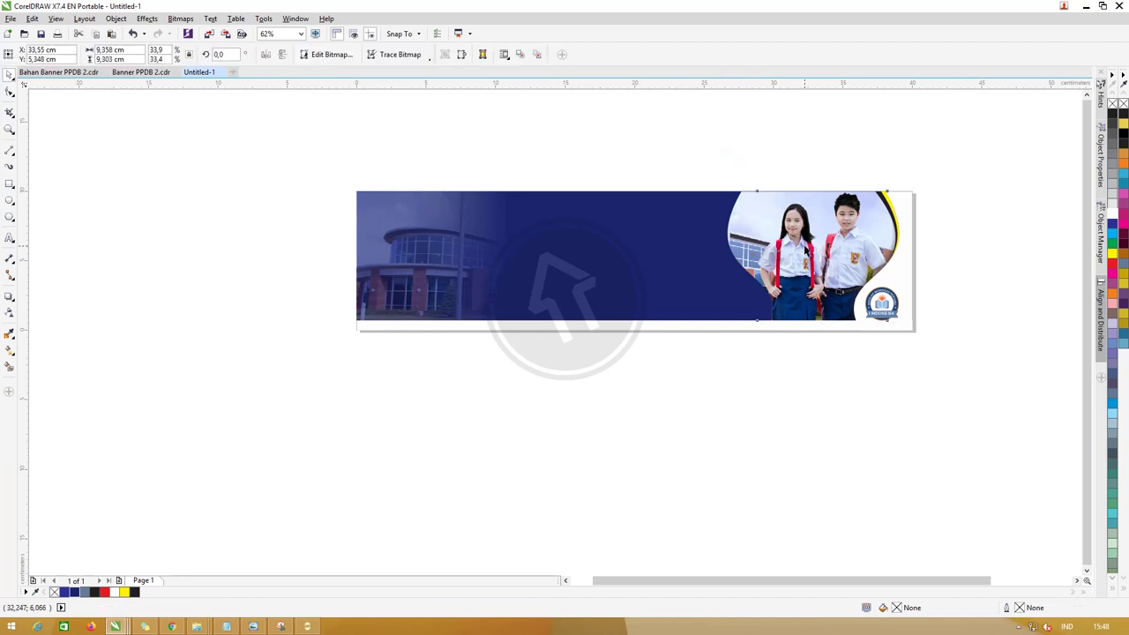
left_click(61, 72)
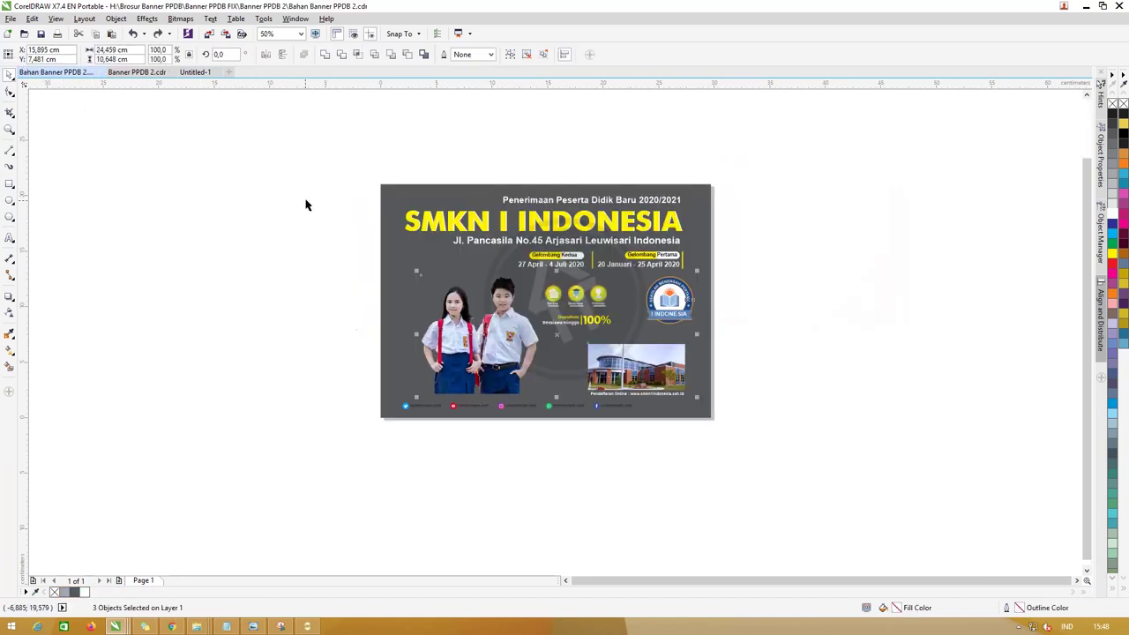
left_click(322, 163)
left_click_drag(356, 159, 695, 278)
scroll(653, 253, "up", 2)
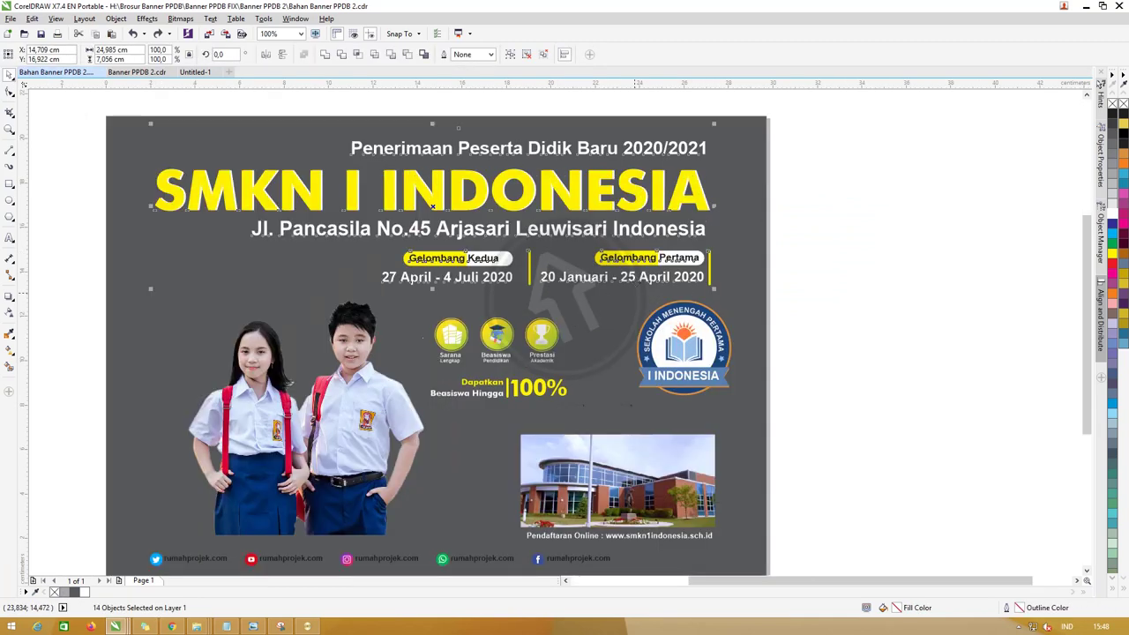
left_click_drag(571, 186, 565, 193)
Paste the text into Untitled-1 and scale it to fit over the blue area.
left_click(131, 72)
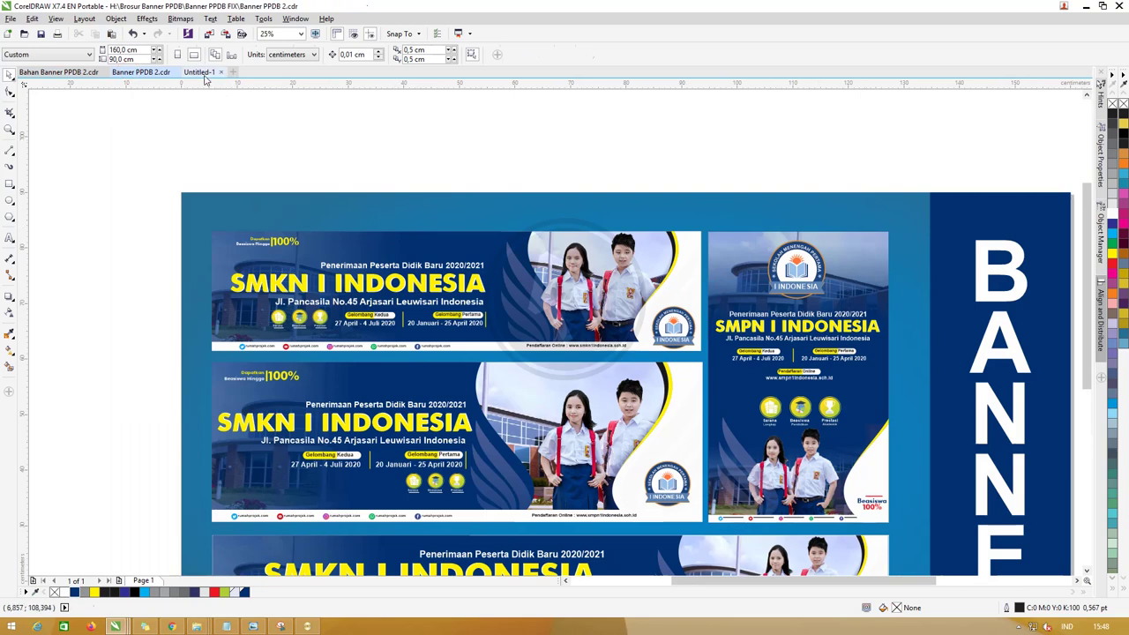
left_click(201, 71)
key("ctrl+a")
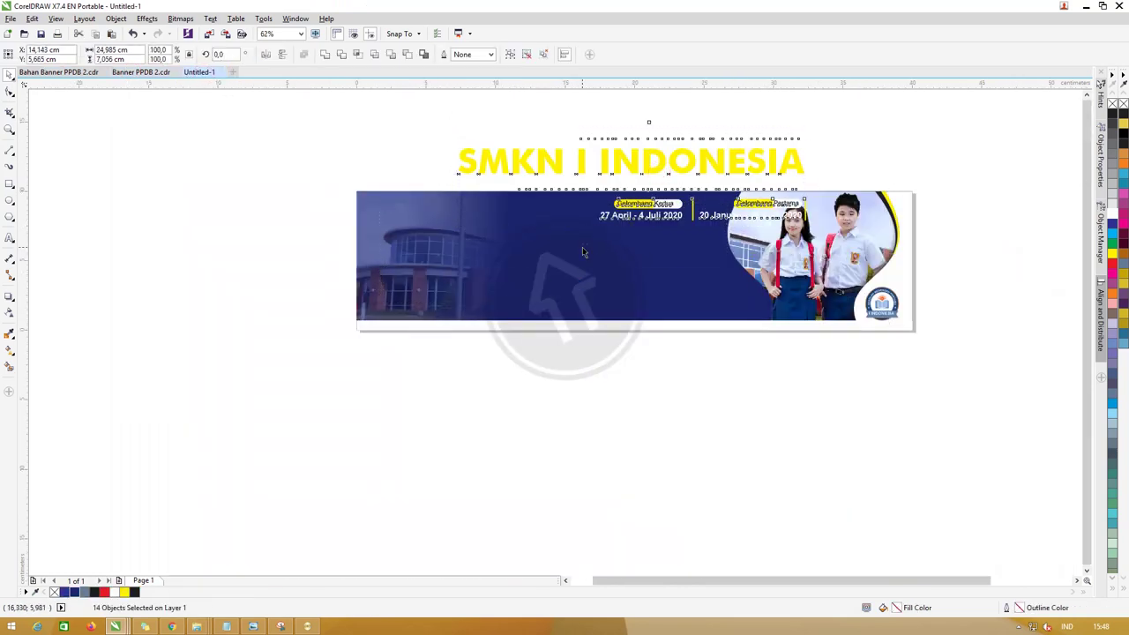
key("ctrl+z")
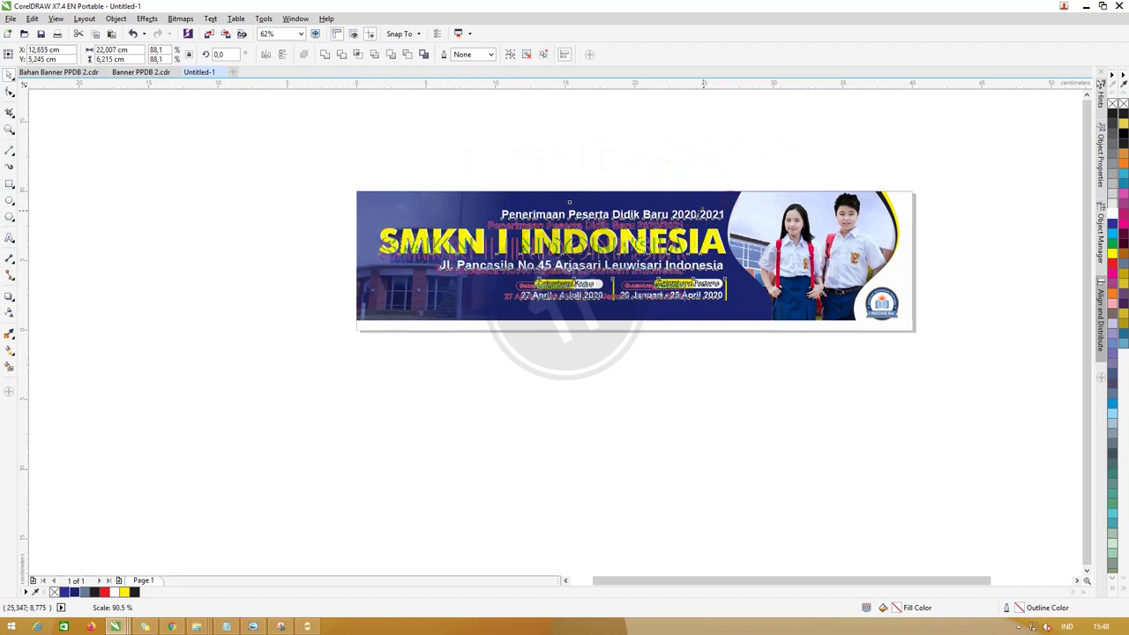
mouse_move(729, 198)
left_mouse_down()
mouse_move(671, 214)
mouse_move(694, 238)
left_mouse_up()
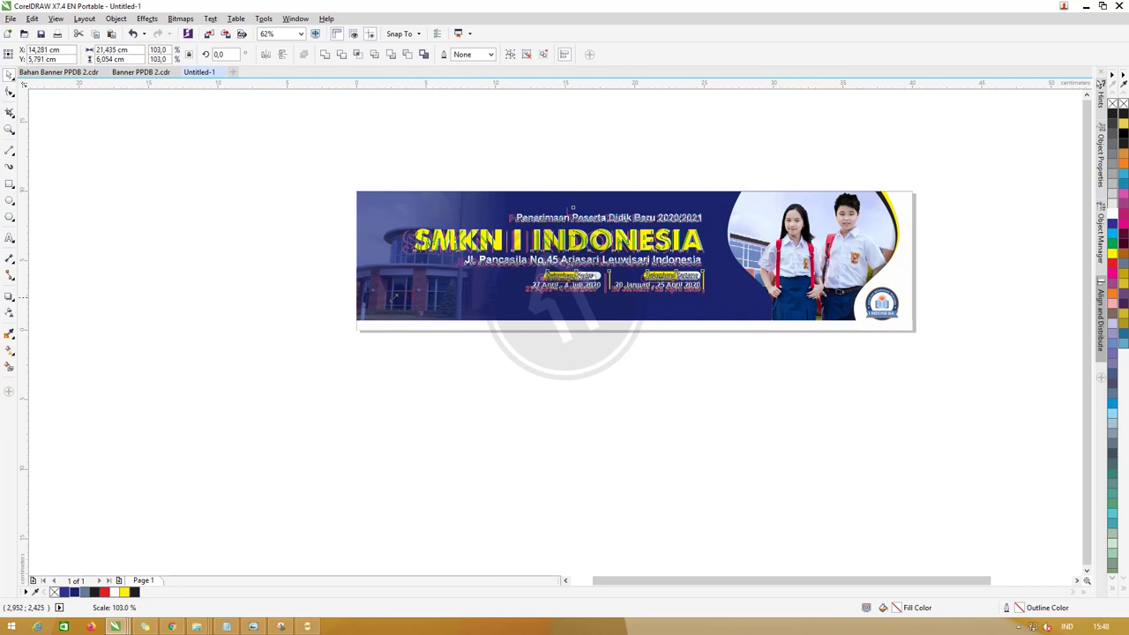
left_click_drag(409, 293, 399, 298)
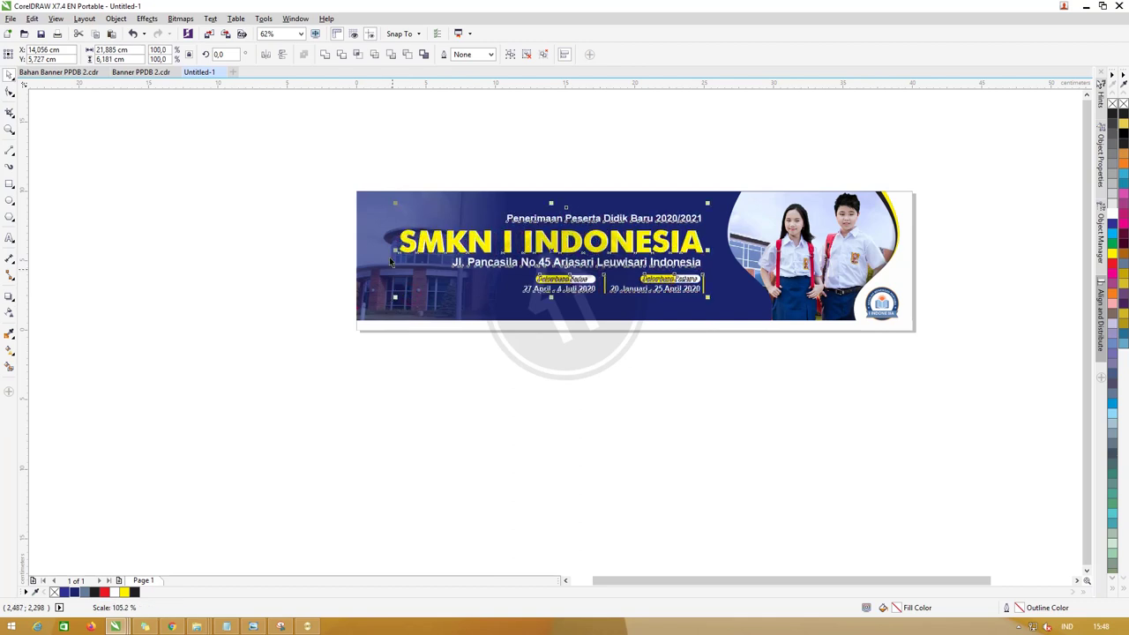
Retune the navy shape's transparency fade, raising its start node to 67.
left_click(371, 205)
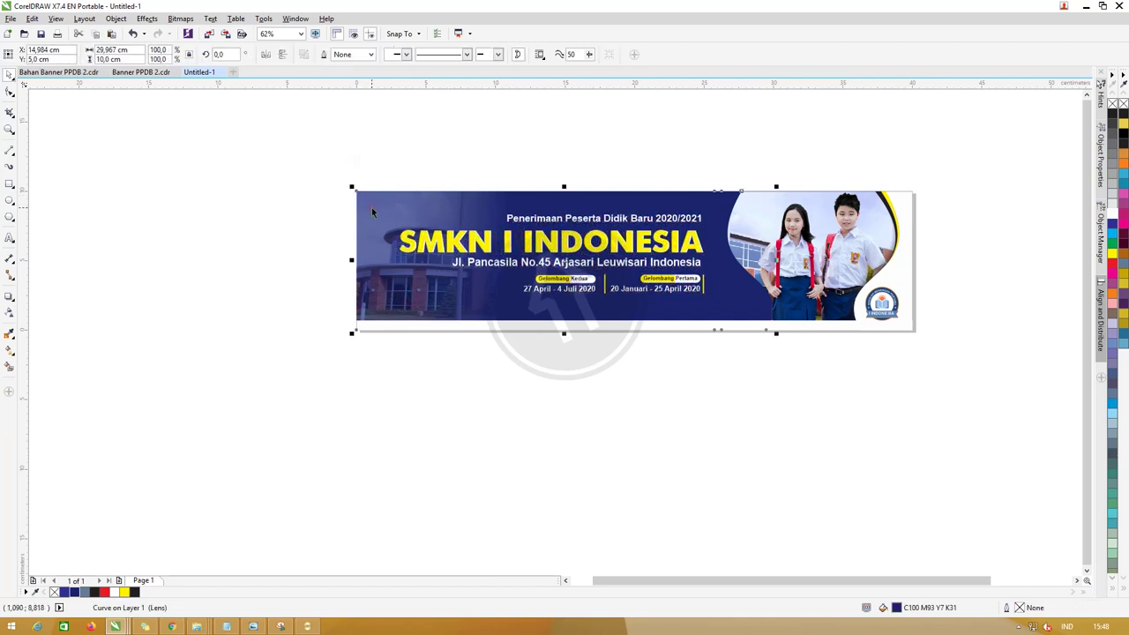
left_click(9, 312)
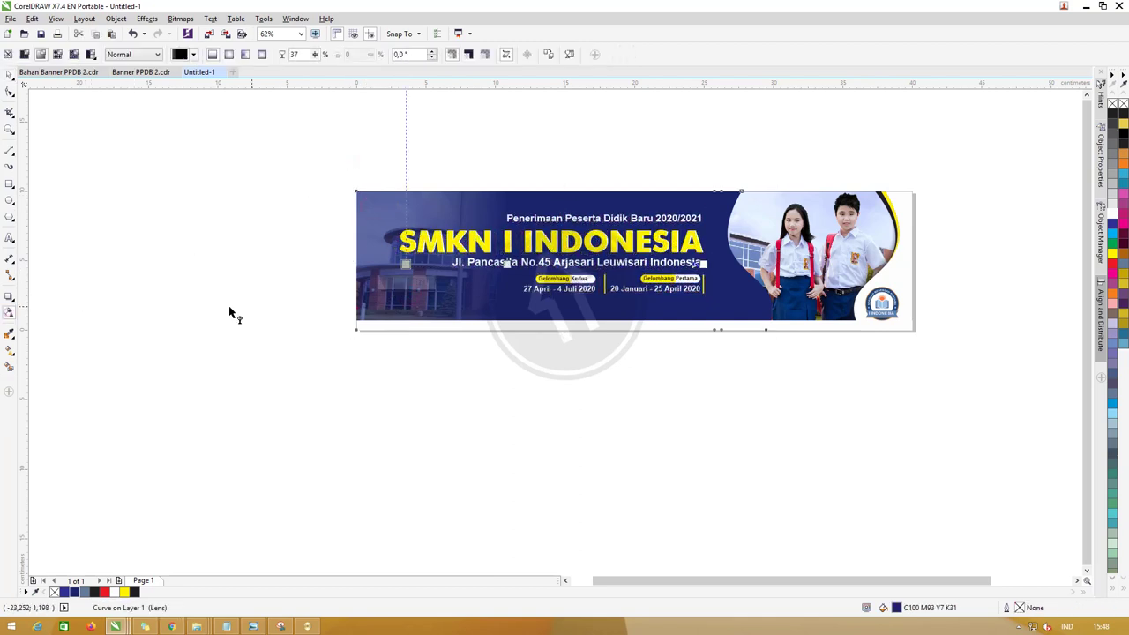
left_click_drag(389, 283, 703, 264)
left_click(386, 263)
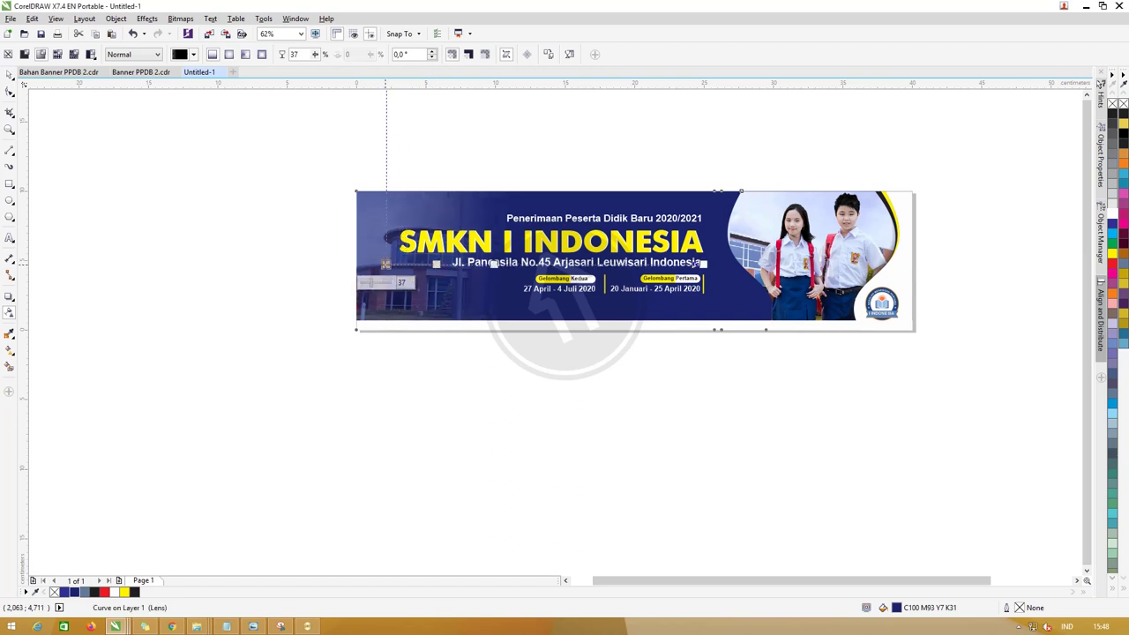
mouse_move(367, 283)
left_mouse_down()
mouse_move(394, 286)
mouse_move(383, 285)
left_mouse_up()
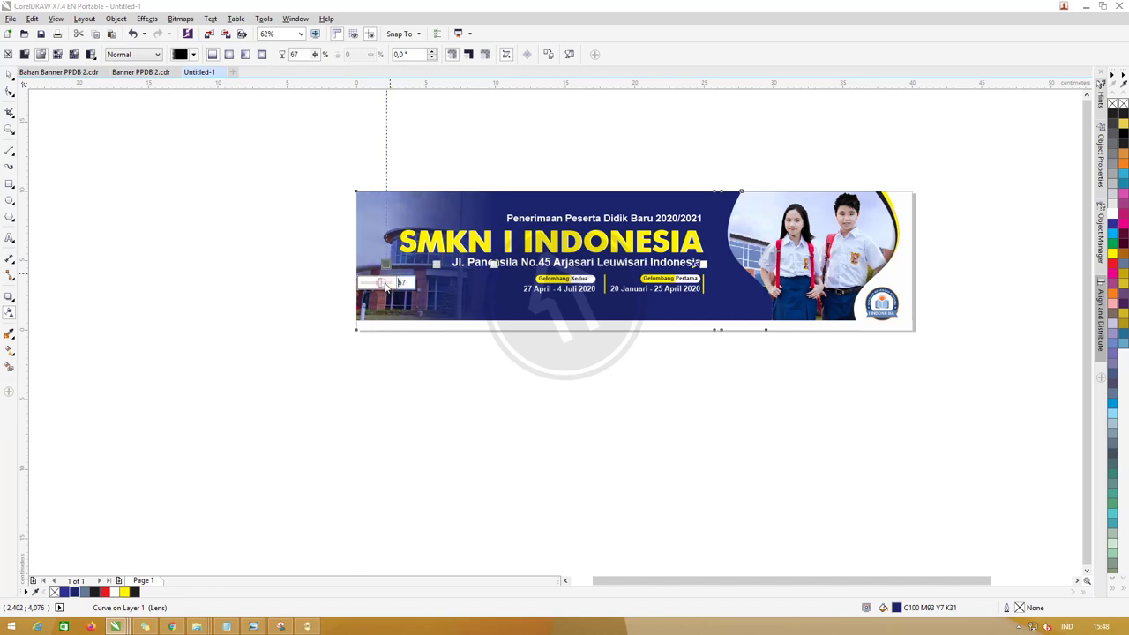
left_click(11, 75)
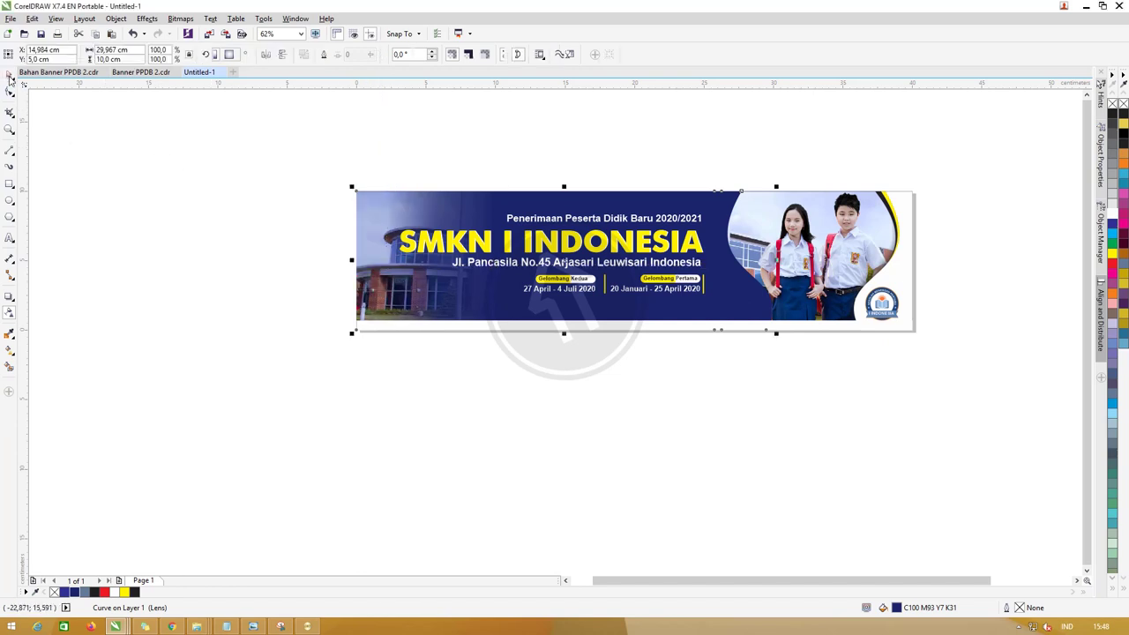
left_click(182, 173)
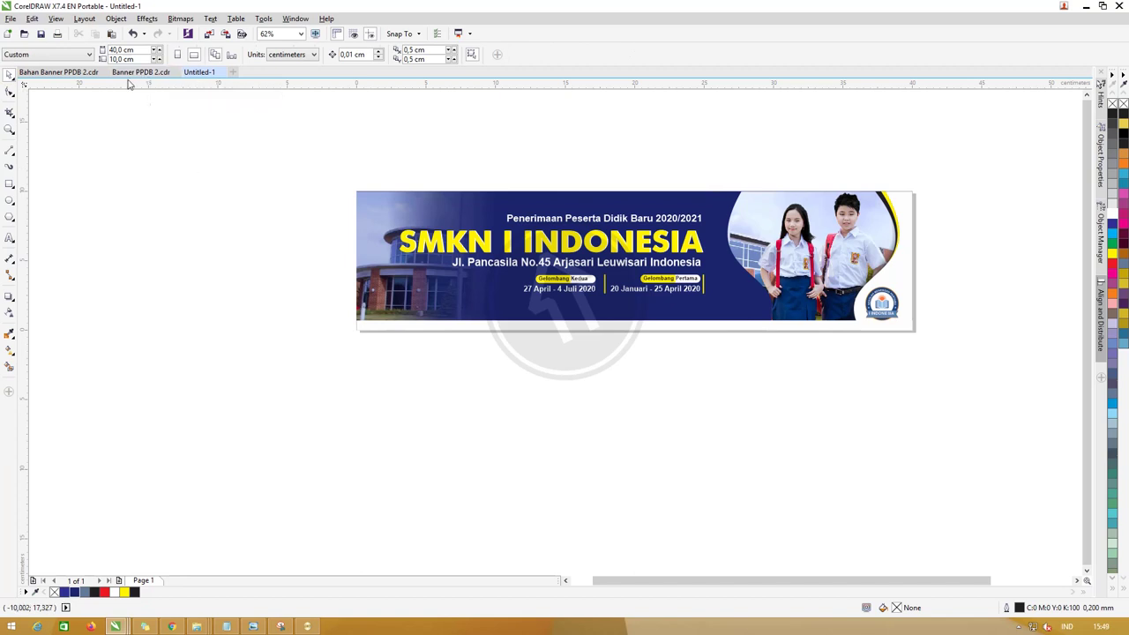
Copy the feature icons, 100% text and social-media footer row from Bahan Banner PPDB 2 into Untitled-1.
left_click(80, 72)
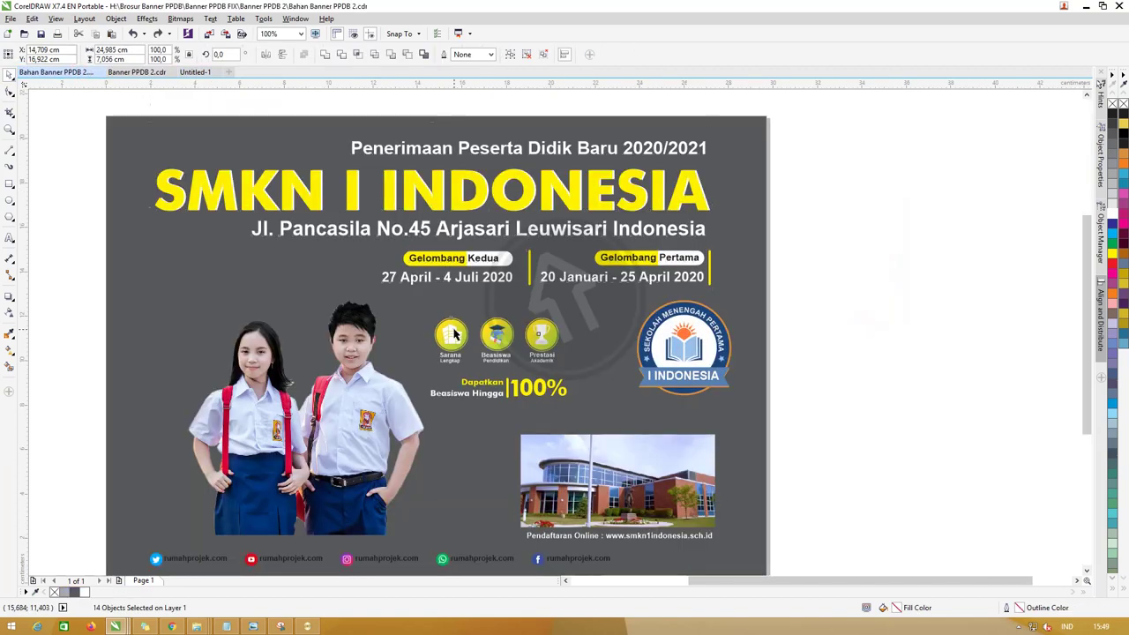
left_click_drag(422, 302, 577, 408)
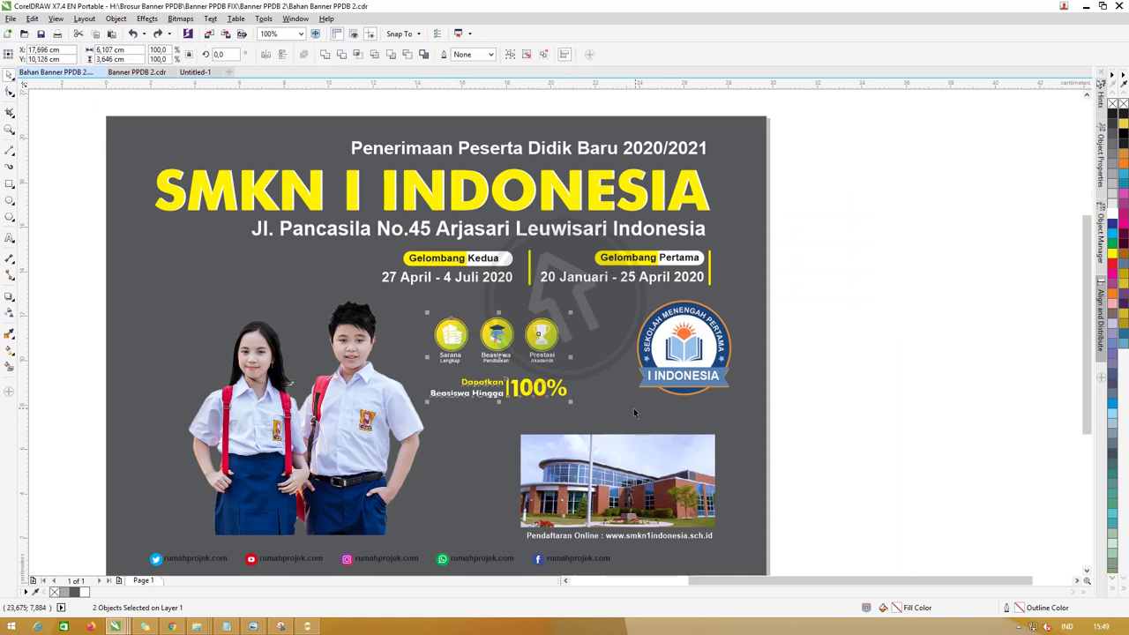
scroll(706, 423, "down", 1)
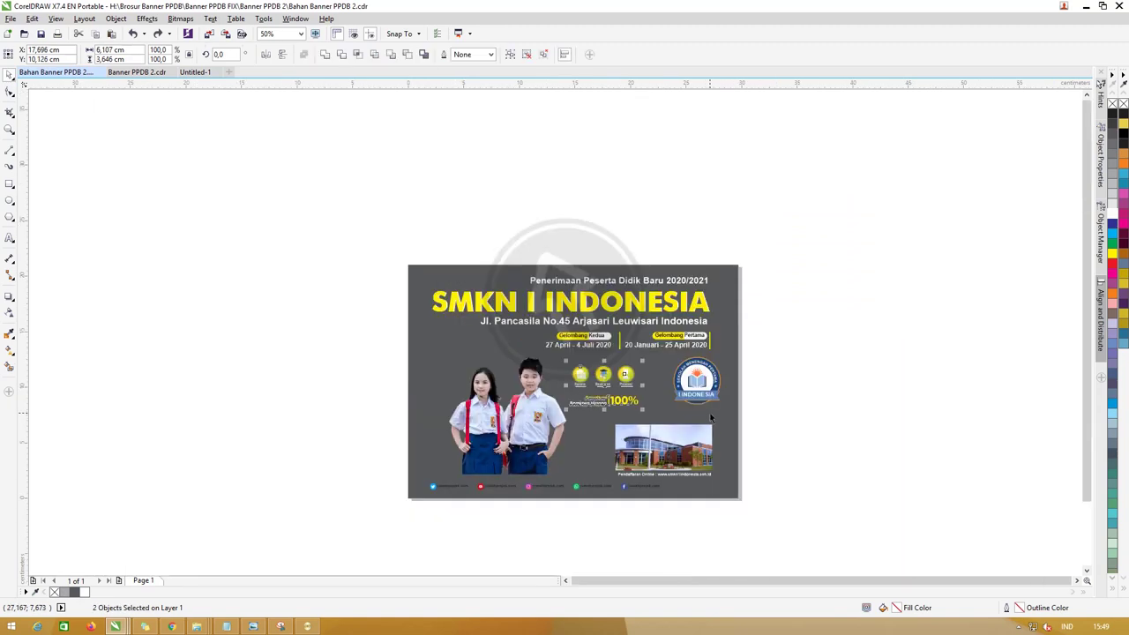
left_click(649, 493, "shift")
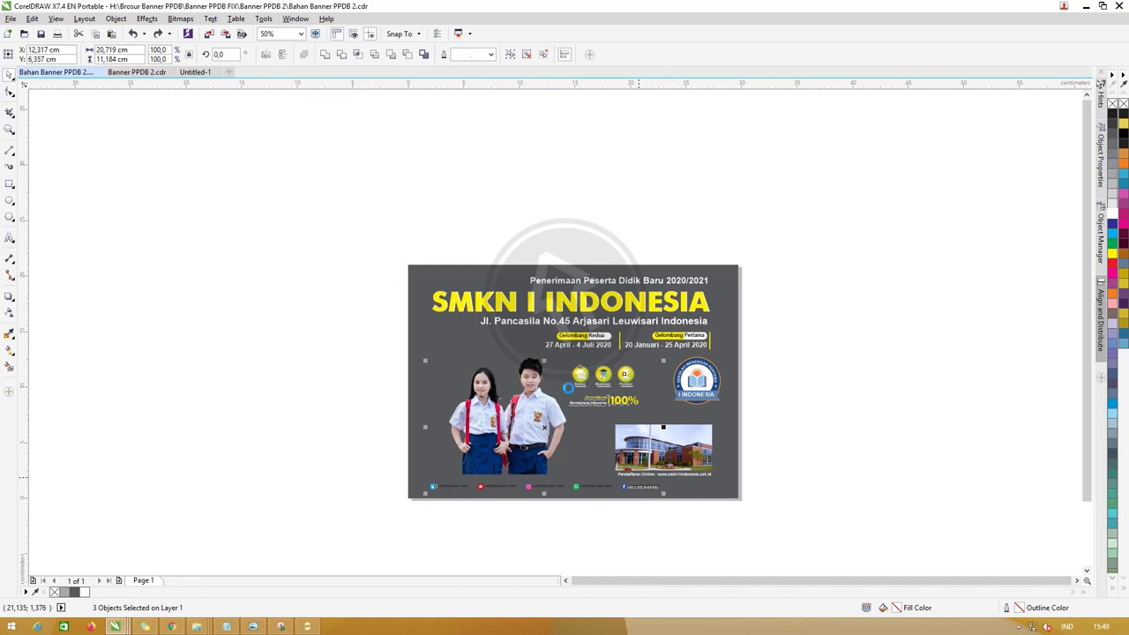
left_click(195, 71)
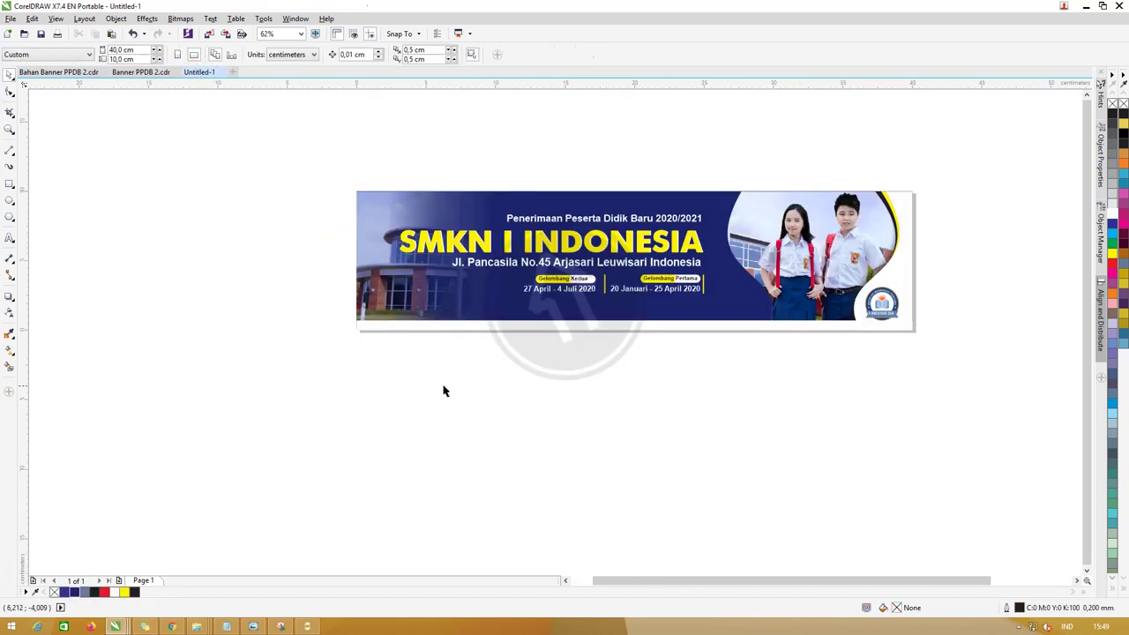
key("Tab")
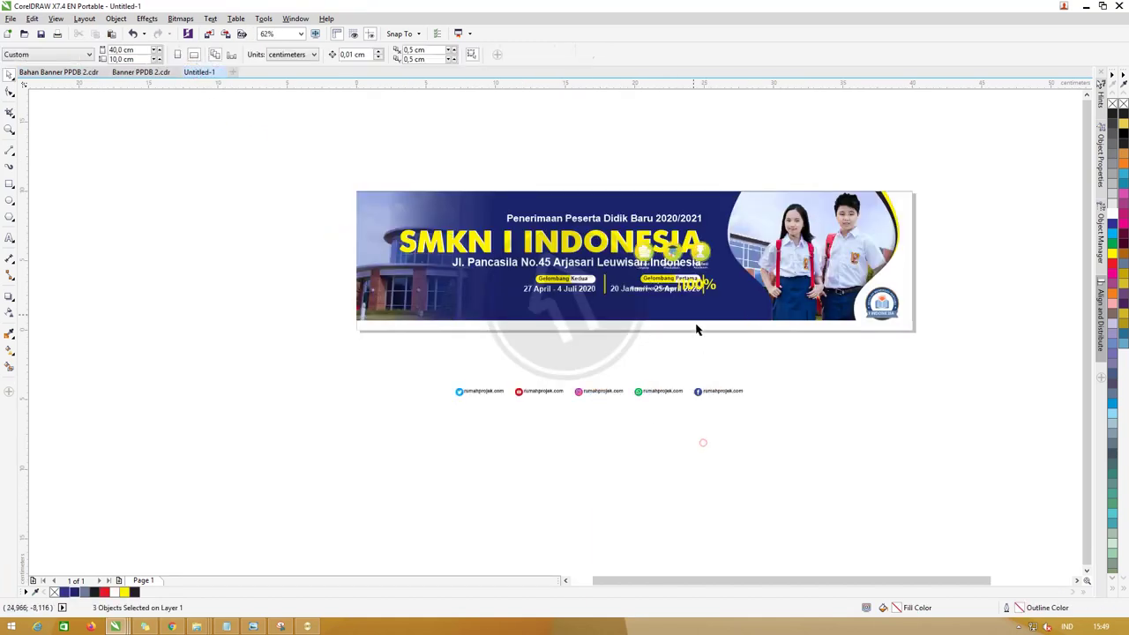
Move the feature icons left under the address and right/top-align the social-media row with the strip.
left_click_drag(625, 386, 602, 383)
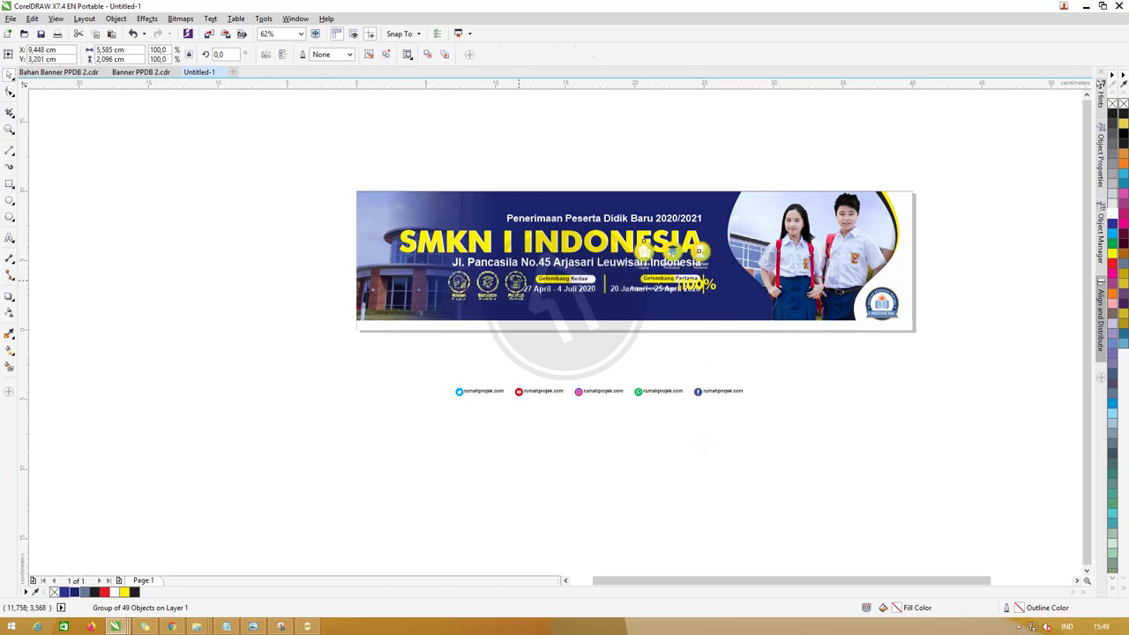
left_click(605, 394)
left_click(593, 331, "shift")
key("r")
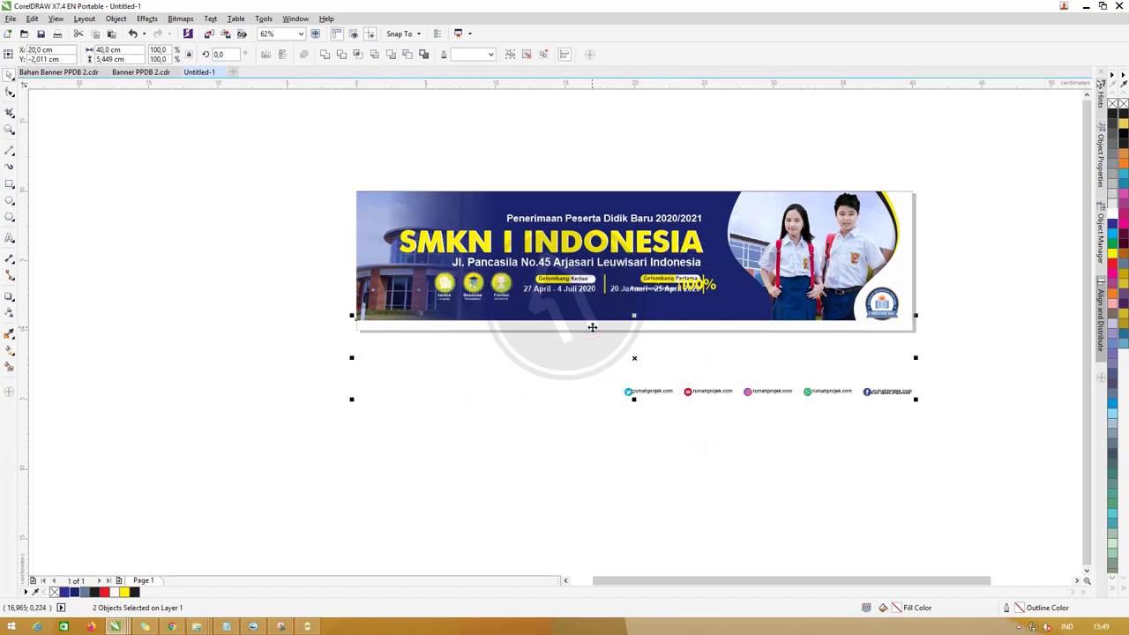
key("t")
Shift the social-media row left along the bottom strip and resize it to spread the icons.
left_click(749, 455)
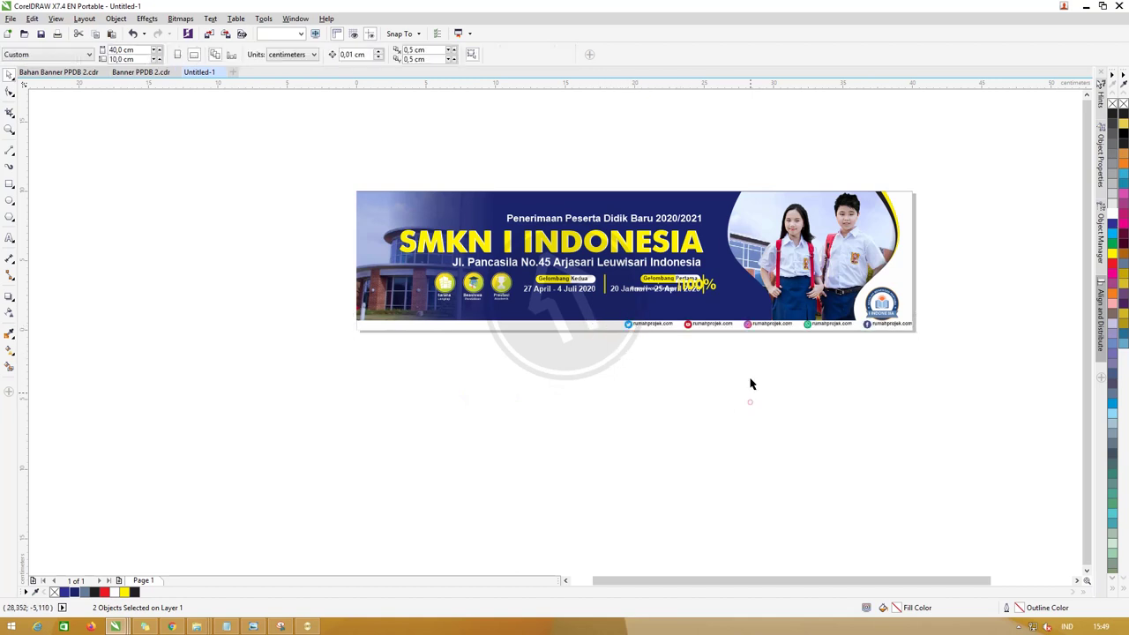
left_click(752, 324)
mouse_move(753, 325)
left_mouse_down()
mouse_move(560, 327)
mouse_move(584, 327)
left_mouse_up()
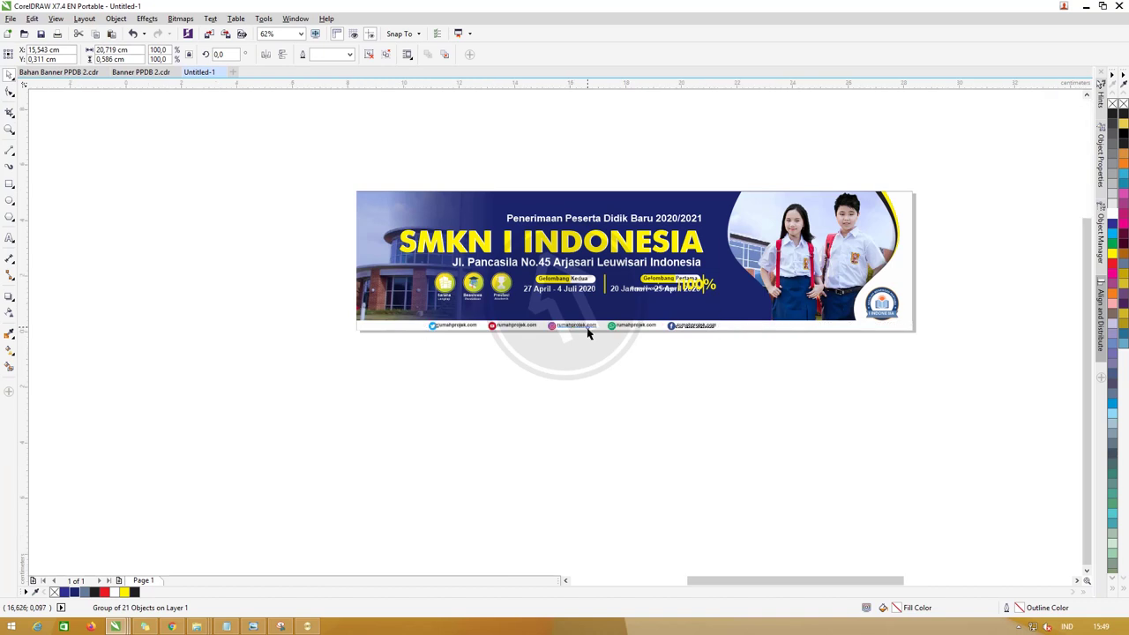
scroll(587, 328, "up", 1)
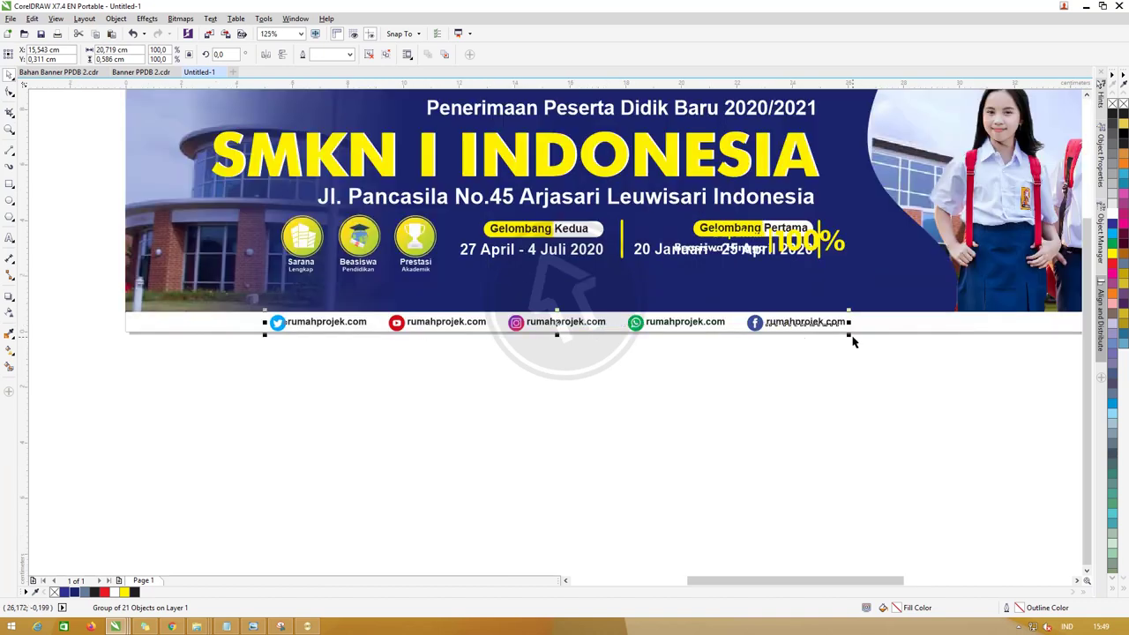
left_click_drag(848, 335, 716, 342)
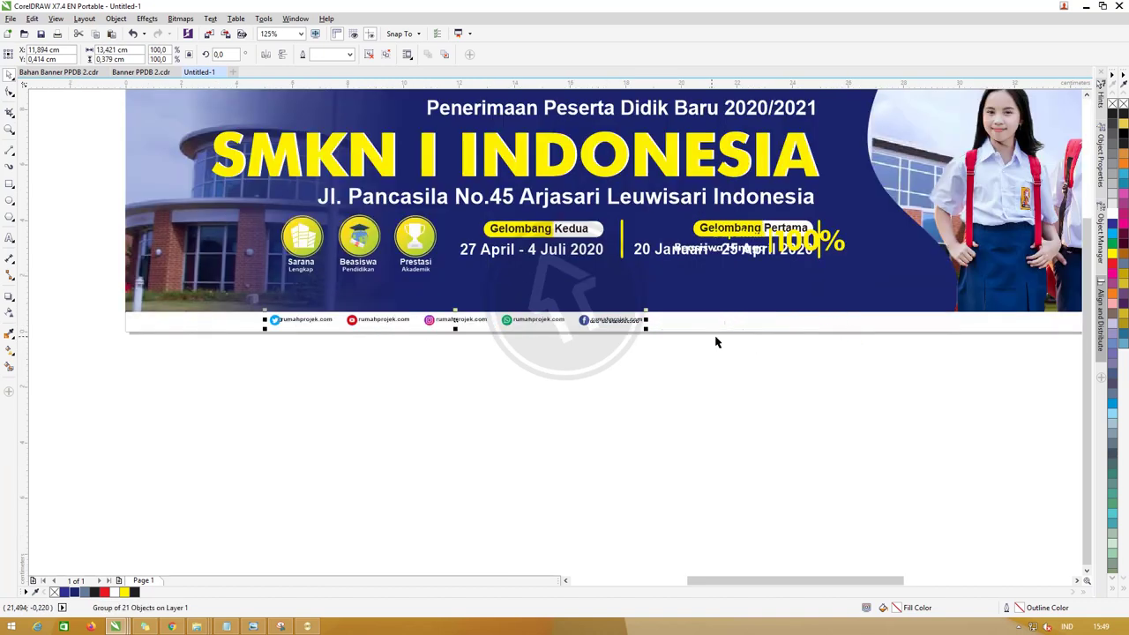
left_click_drag(647, 328, 822, 323)
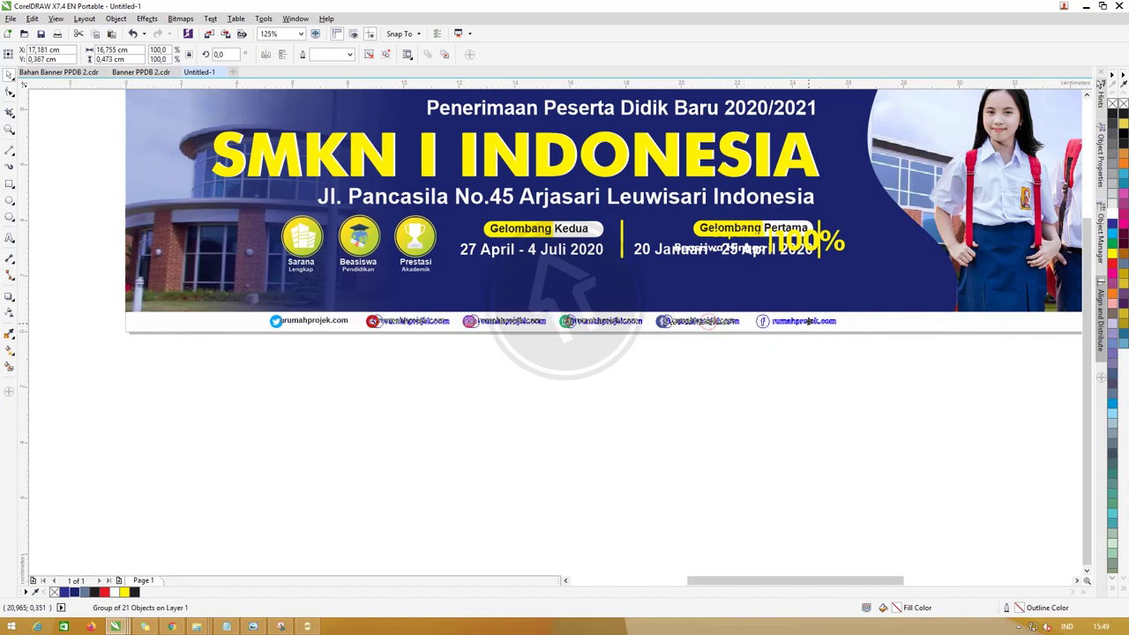
left_click(805, 371)
left_click_drag(868, 581, 930, 580)
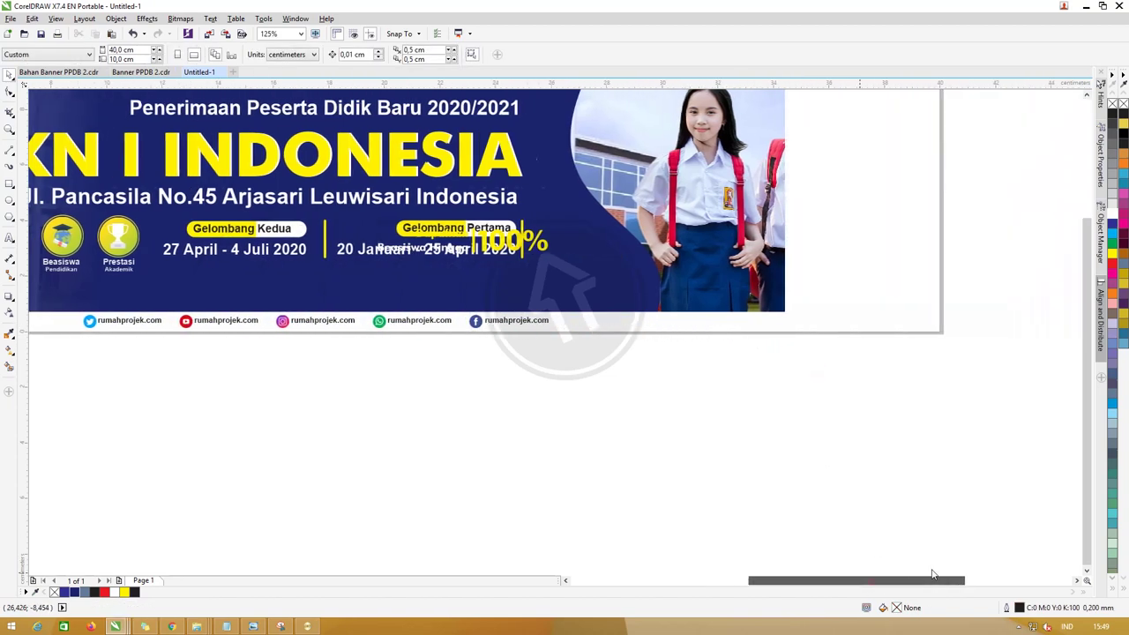
left_click(721, 478)
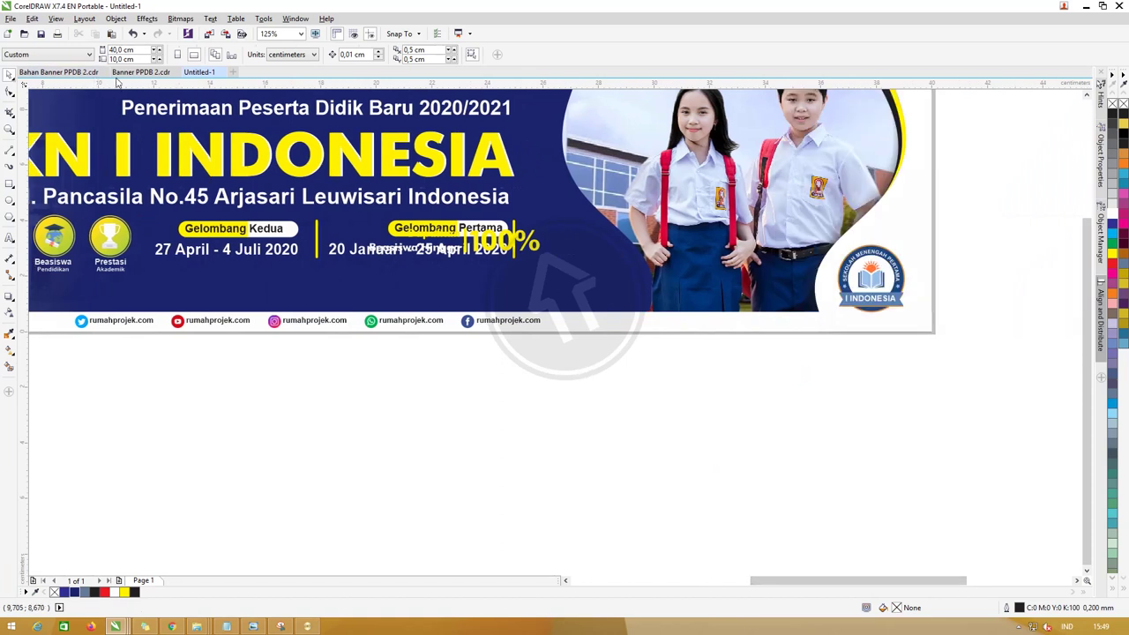
left_click(82, 74)
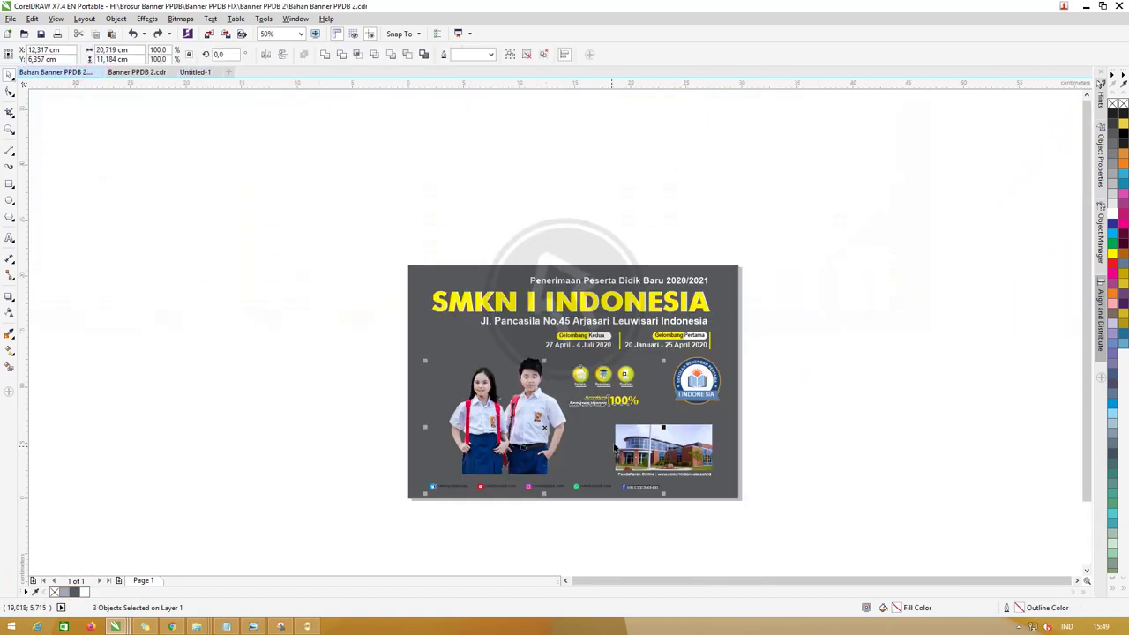
Copy the Beasiswa Hingga 100% badge into the banner and place it at the top-left.
left_click(669, 506)
scroll(584, 394, "up", 2)
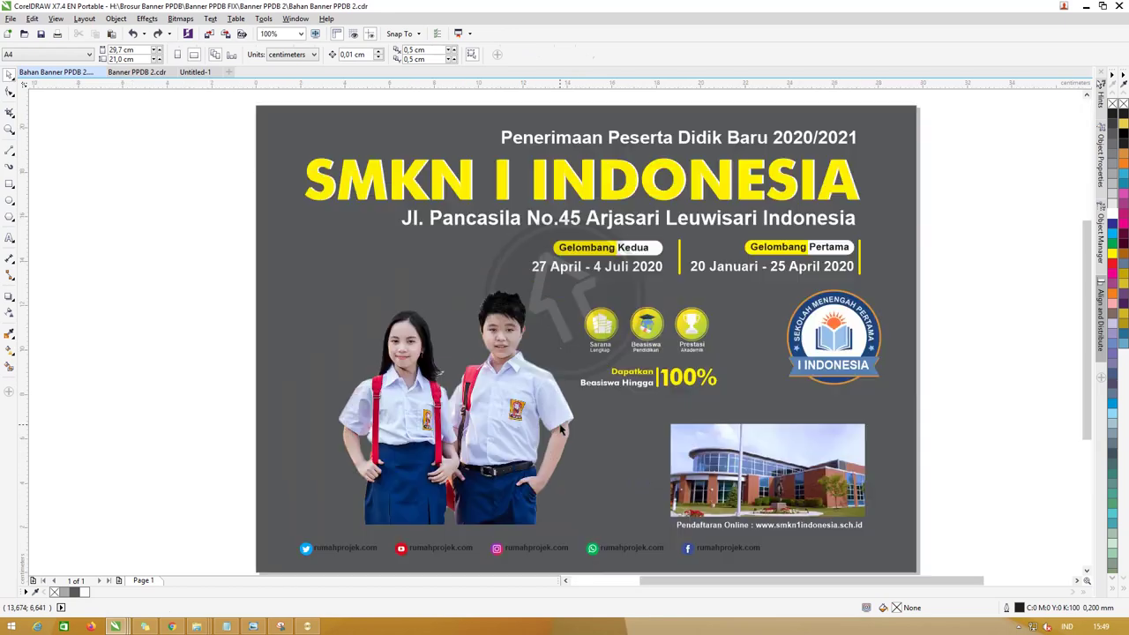
left_click(620, 392)
scroll(621, 388, "down", 2)
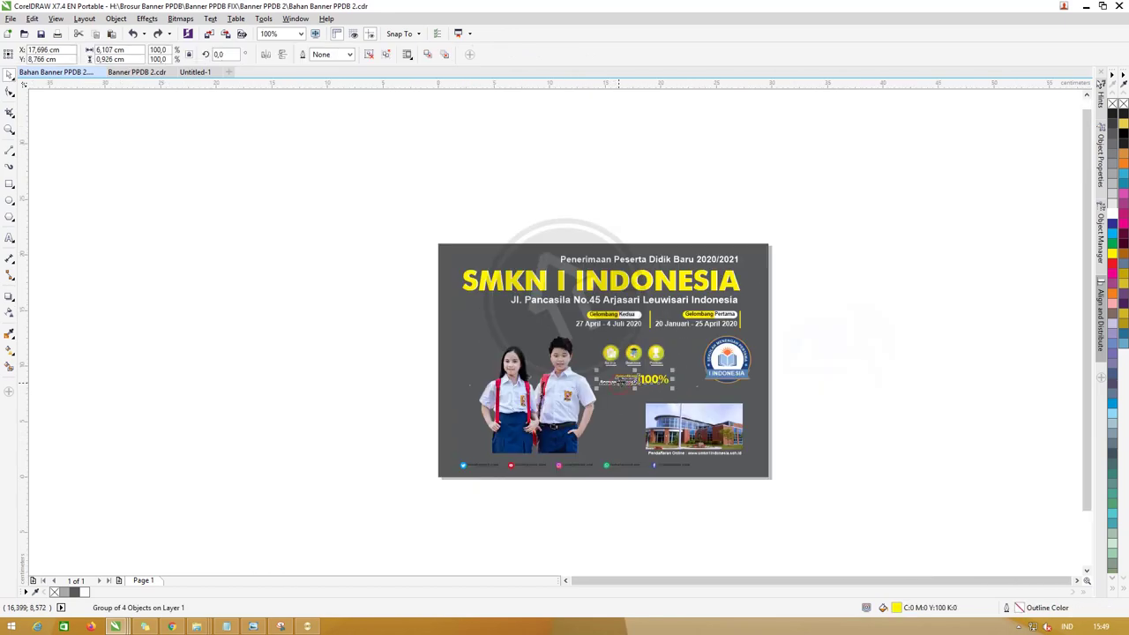
left_click(195, 72)
key("ctrl+v")
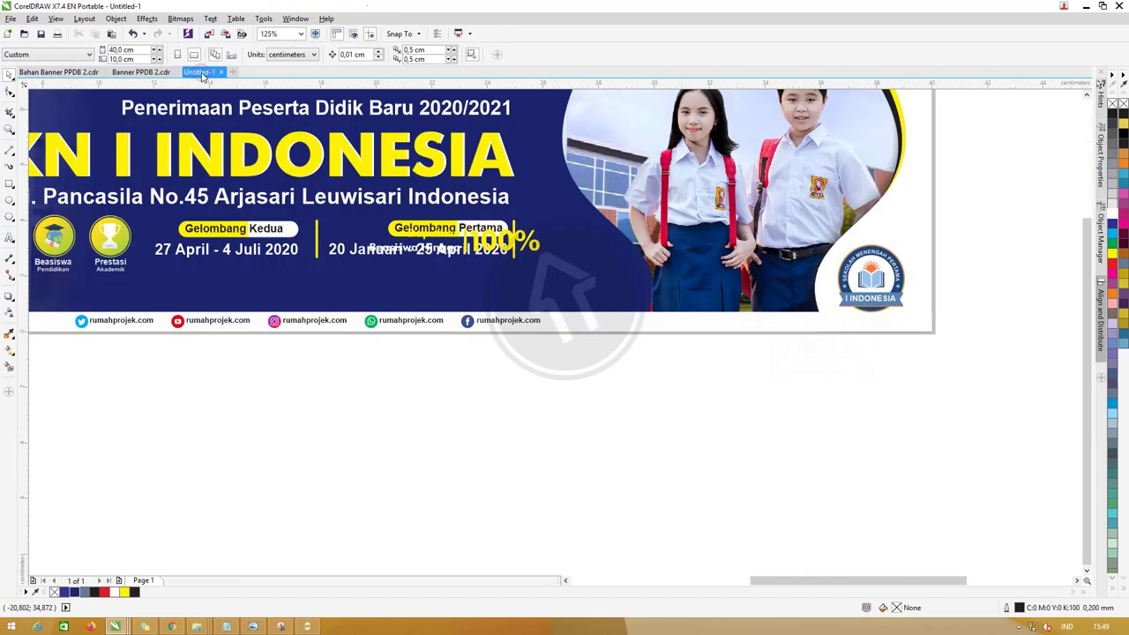
scroll(522, 245, "down", 2)
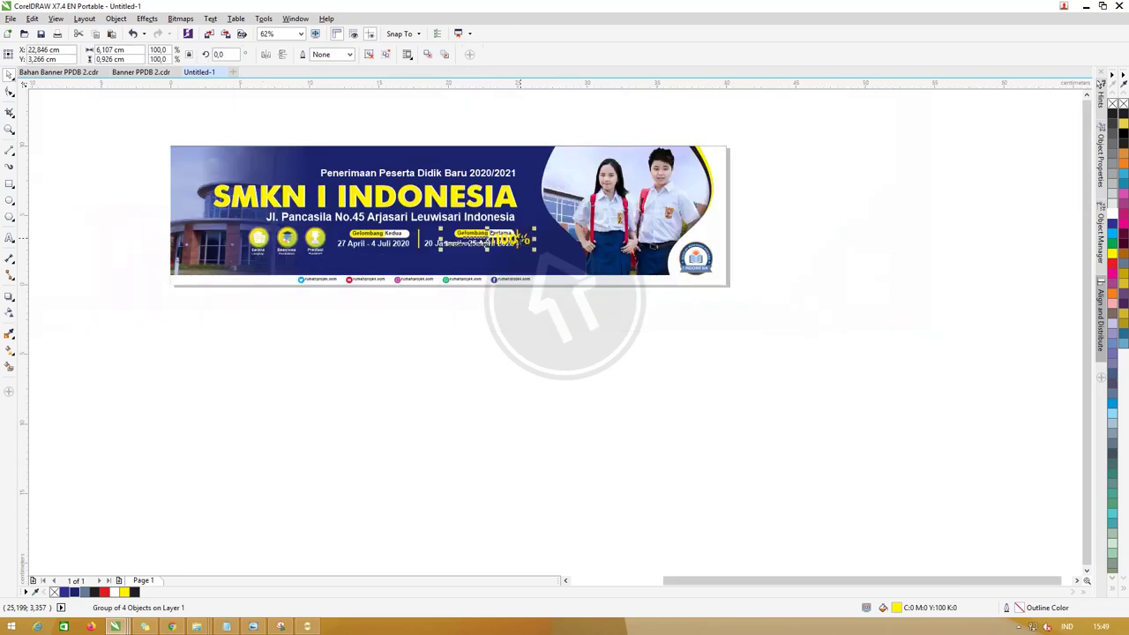
left_click_drag(519, 238, 291, 168)
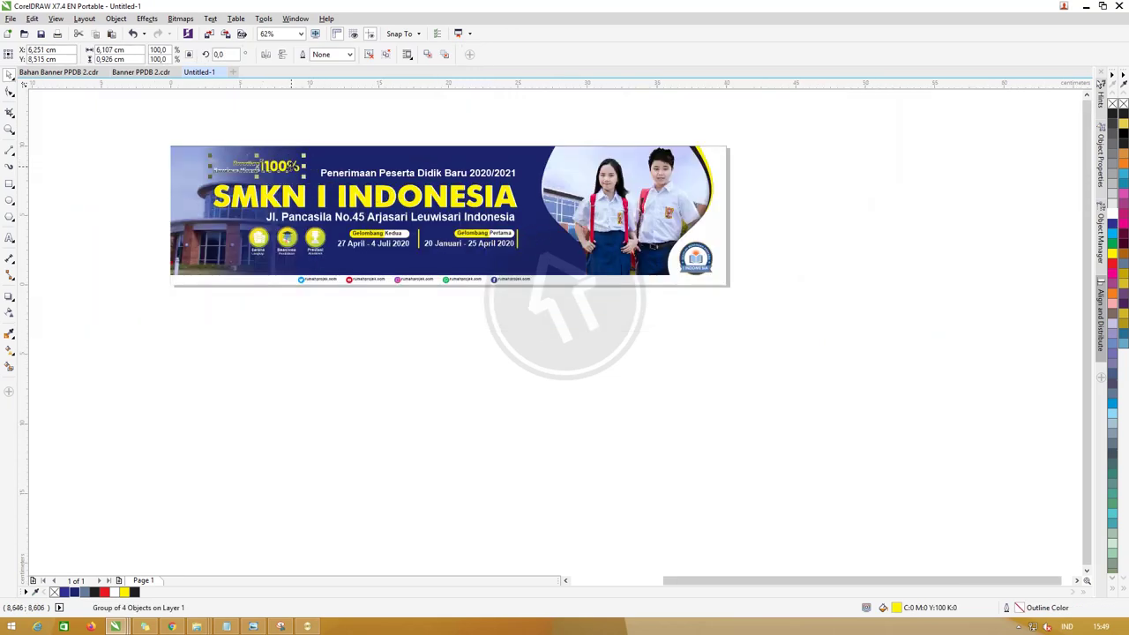
Paste the Pendaftaran Online registration text line from Bahan Banner PPDB 2 into the banner.
left_click(84, 73)
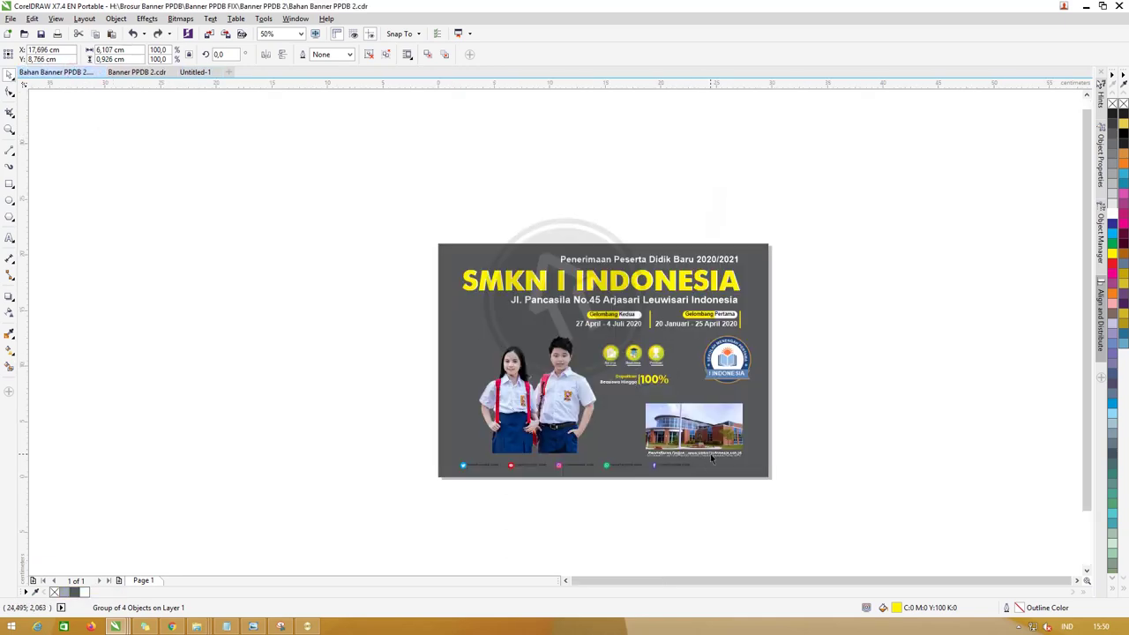
left_click(710, 453)
scroll(710, 453, "up", 1)
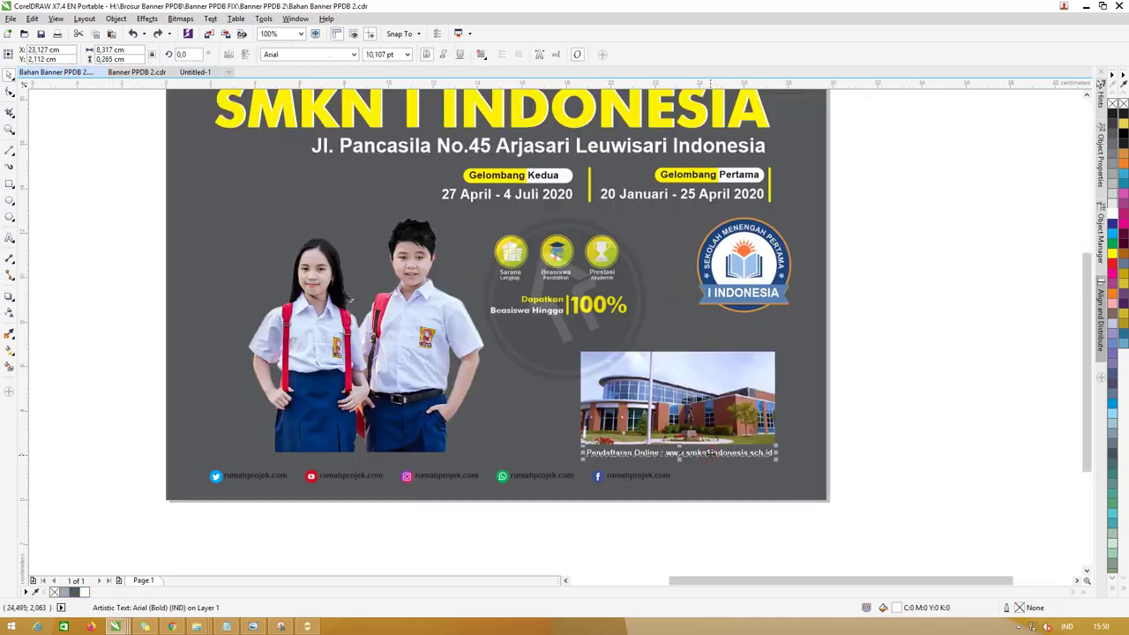
left_click(196, 74)
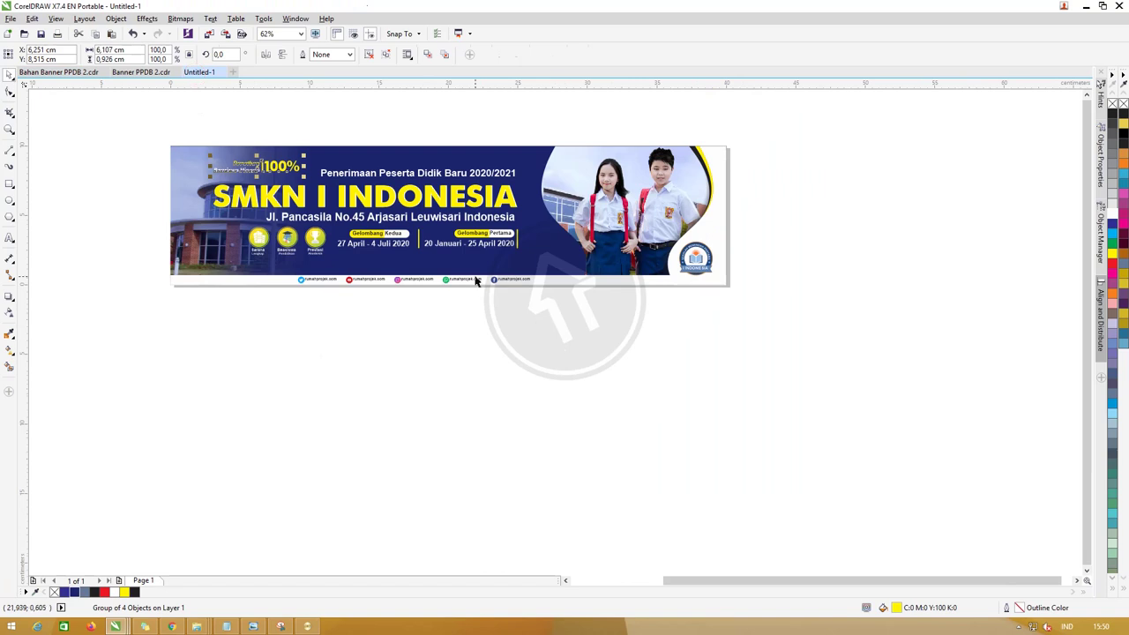
key("ctrl+v")
left_click(571, 282, "shift")
key("e")
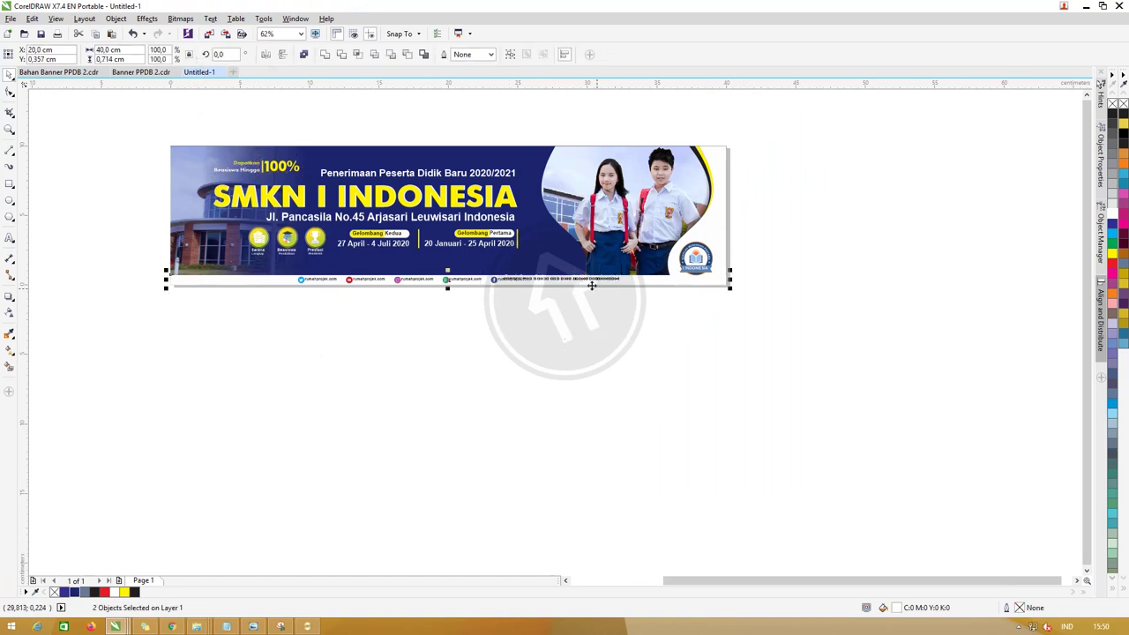
scroll(620, 307, "up", 1)
key("ctrl+z")
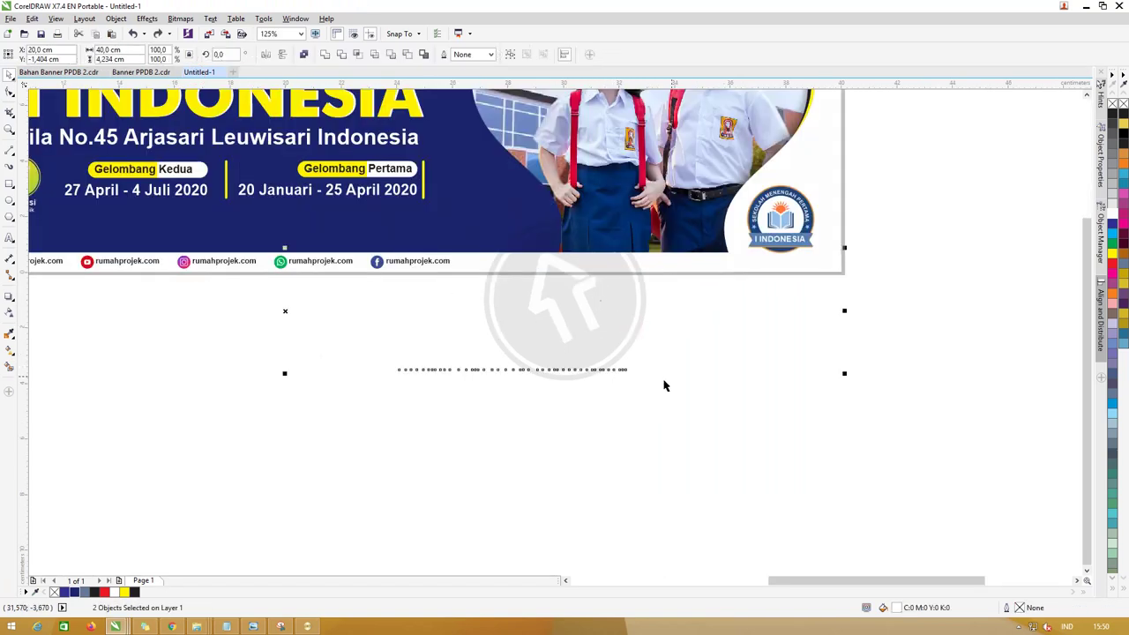
Fill the registration text black, centre it vertically on the bottom strip, and shift it right.
left_click(673, 374)
left_click(610, 369)
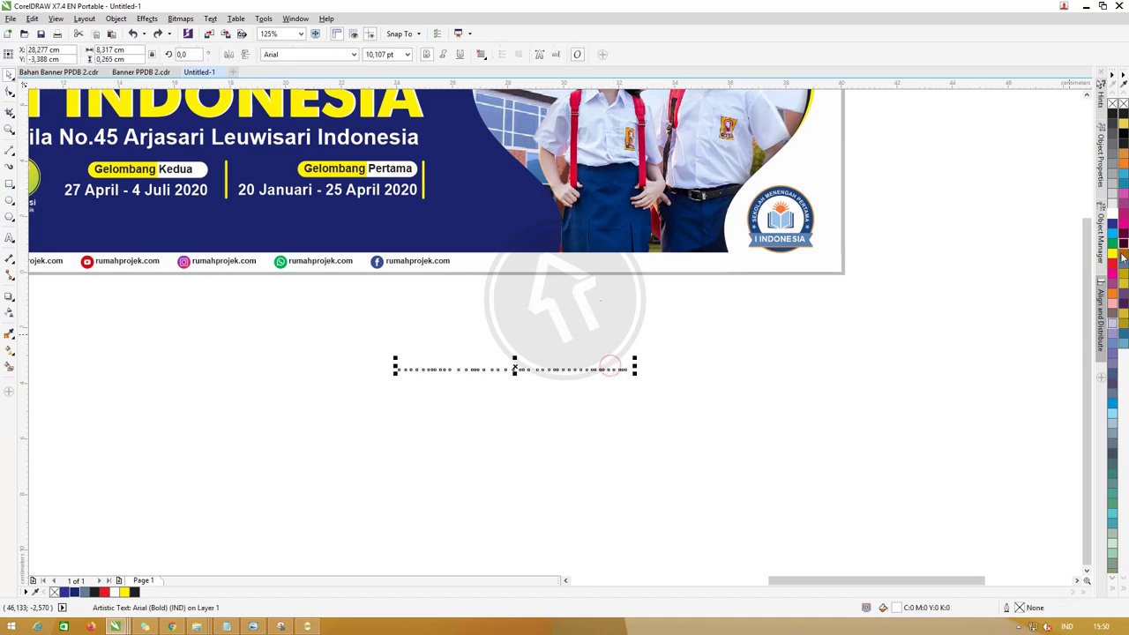
left_click(1112, 115)
left_click(681, 270, "shift")
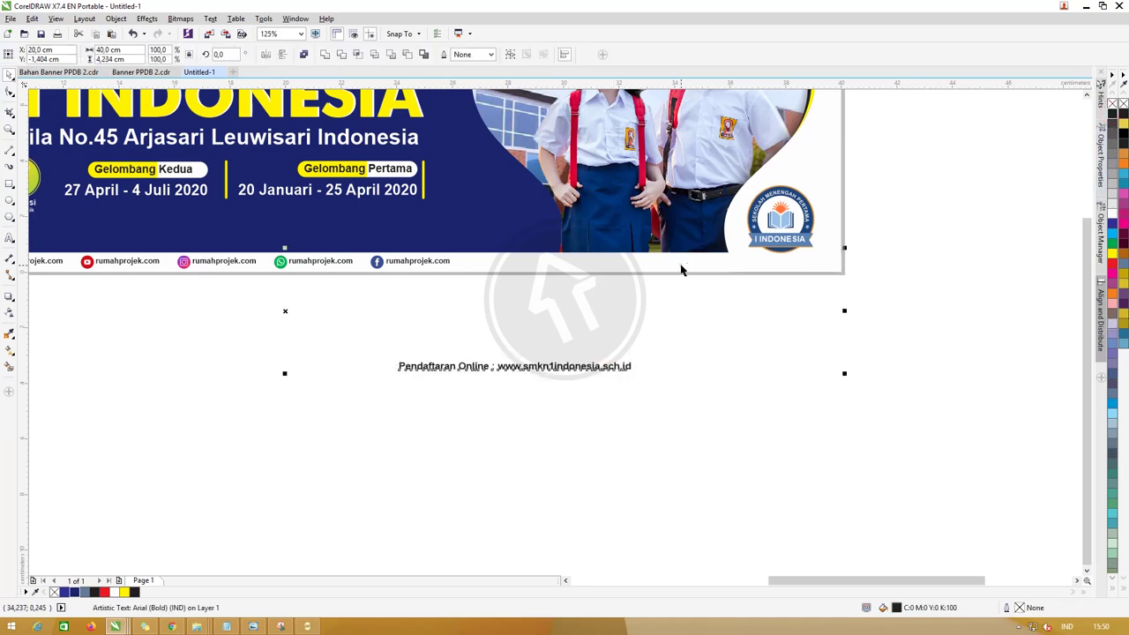
key("e")
left_click(673, 295)
left_click(624, 265)
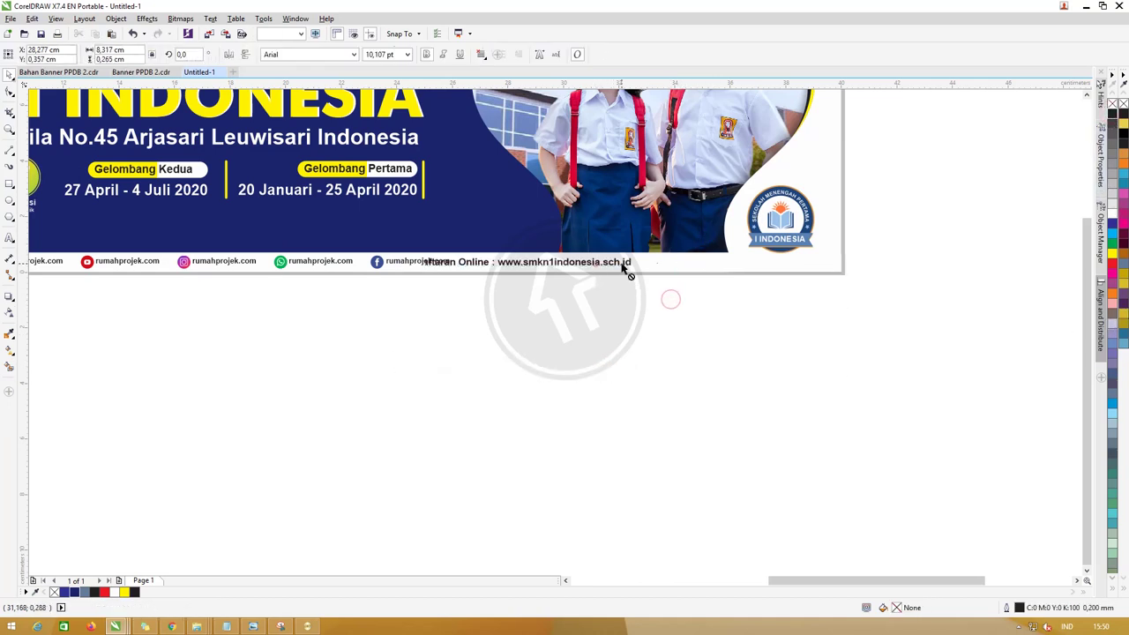
left_click_drag(624, 270, 728, 269)
left_click(530, 309)
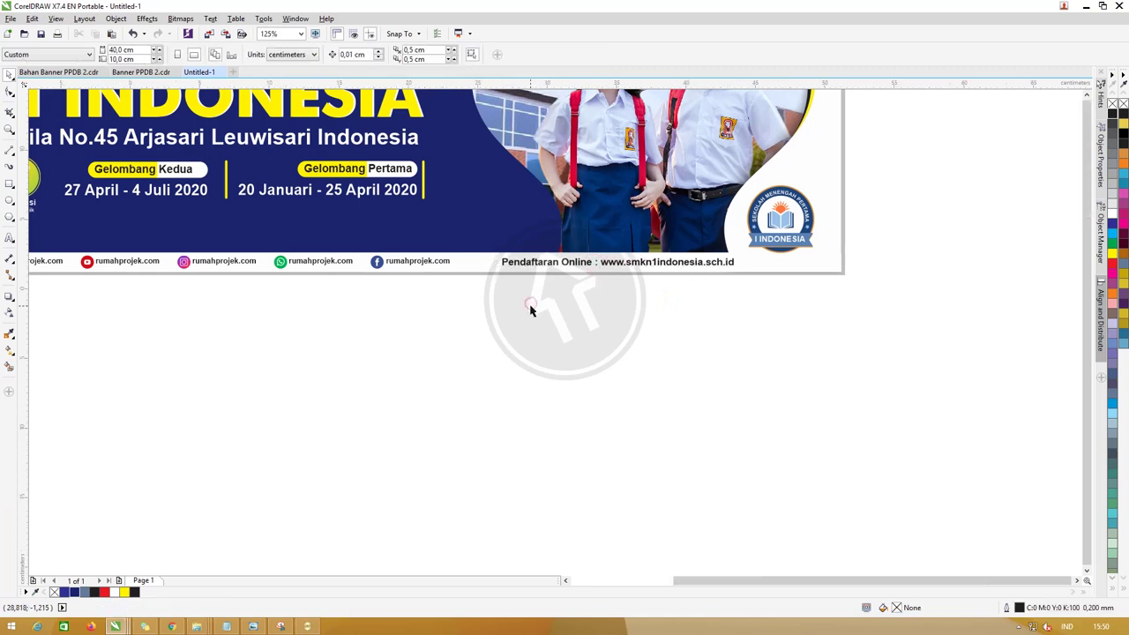
scroll(530, 308, "down", 2)
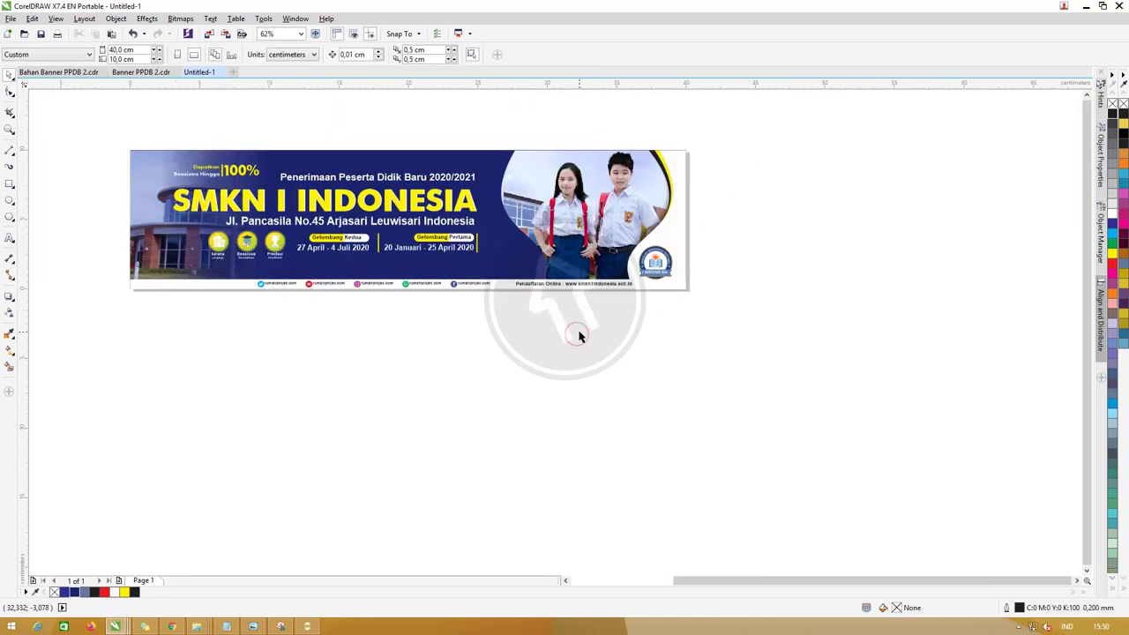
Drag the Sayap wings image from the Banner PPDB 2 folder into the CorelDRAW banner document.
left_click(199, 626)
left_click(76, 564)
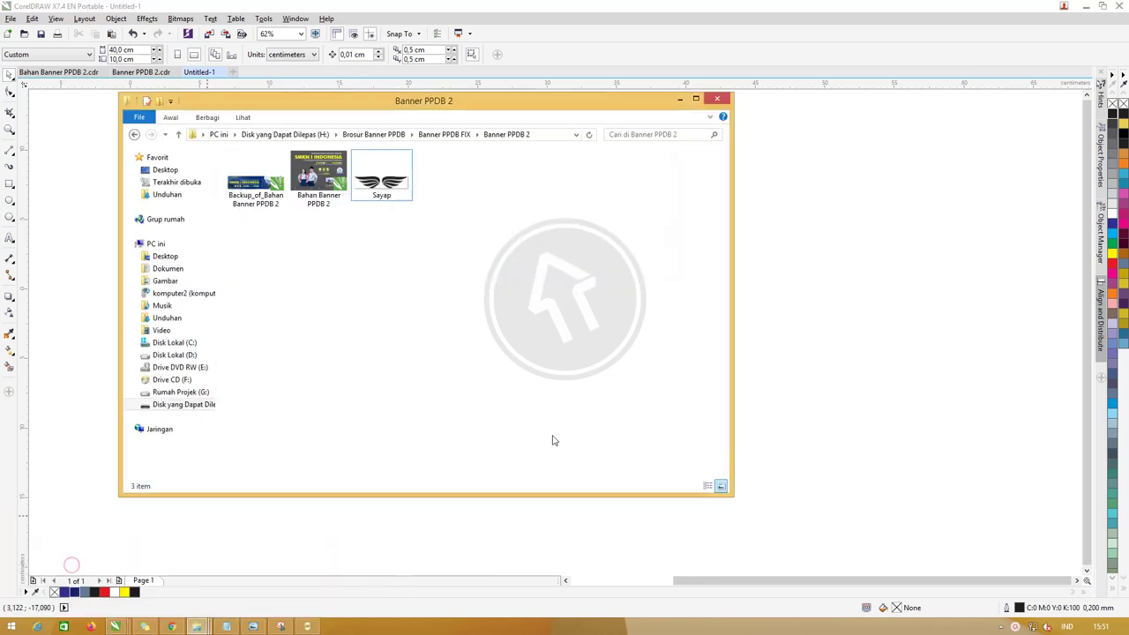
mouse_move(381, 181)
left_mouse_down()
mouse_move(490, 233)
mouse_move(791, 295)
left_mouse_up()
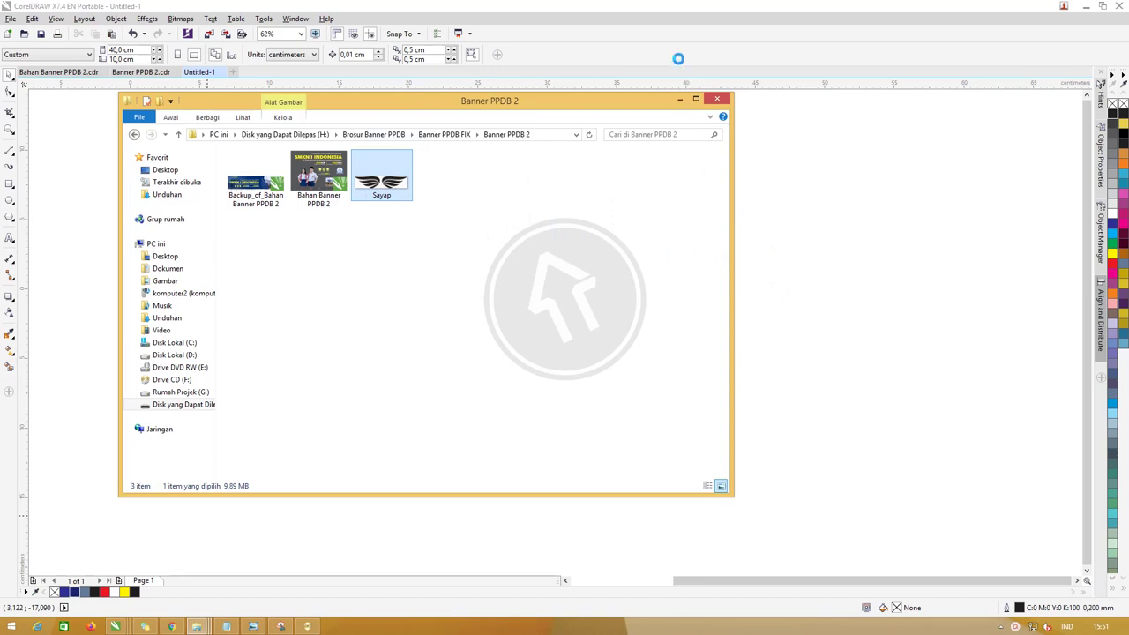
Nudge the wings bitmap up and Quick Trace it into vectors, reducing the bitmap when warned.
scroll(379, 402, "up", 1)
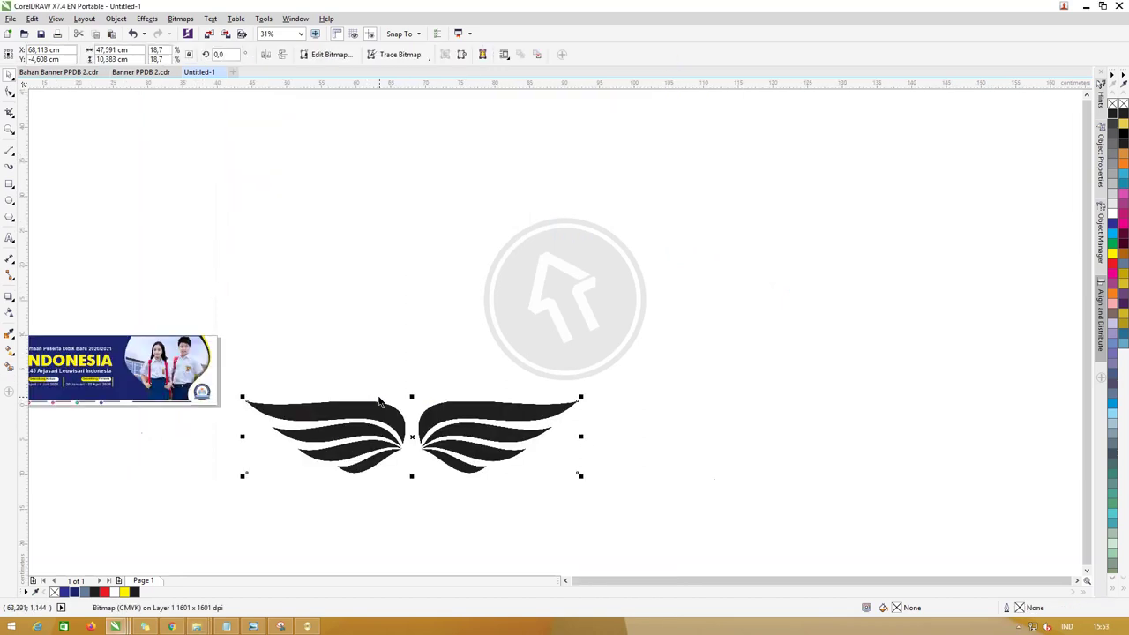
left_click_drag(464, 420, 458, 397)
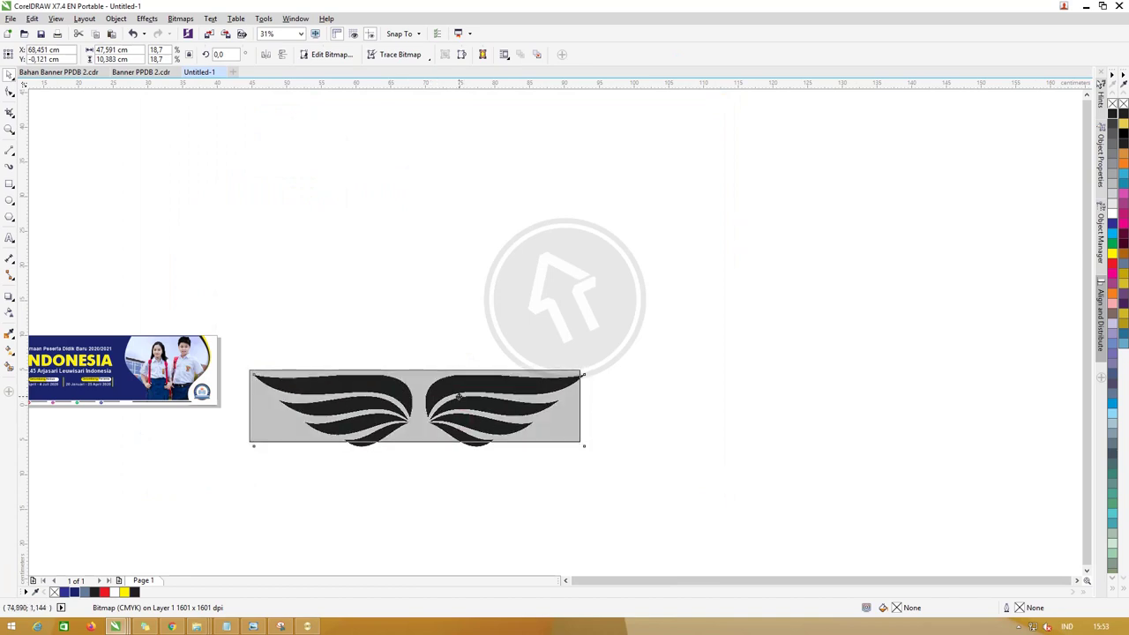
left_click(426, 58)
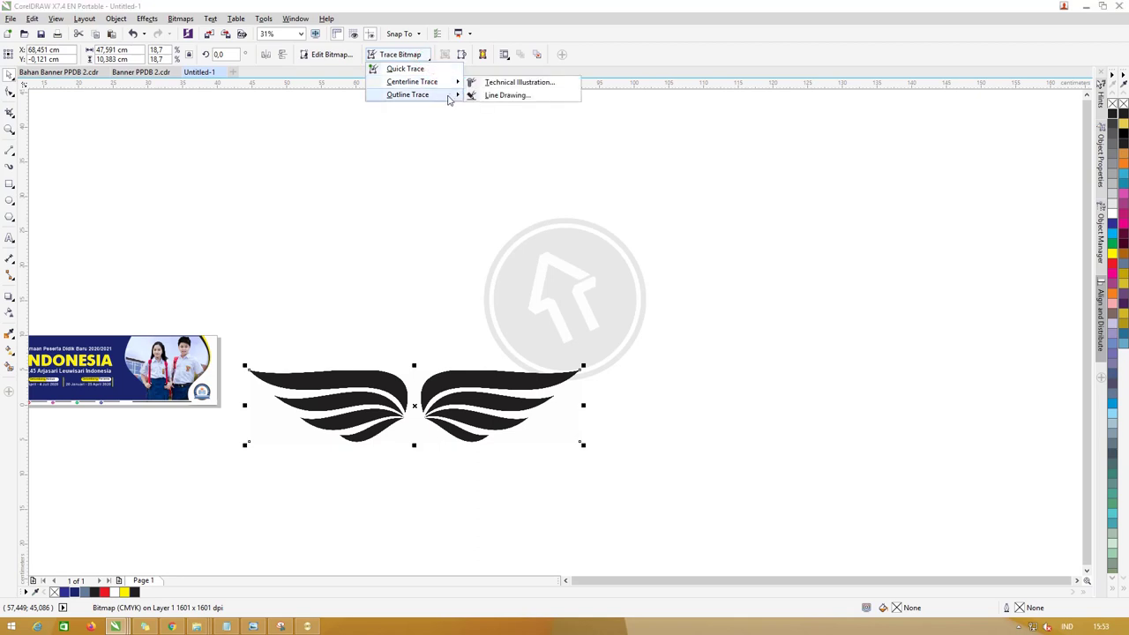
mouse_move(408, 94)
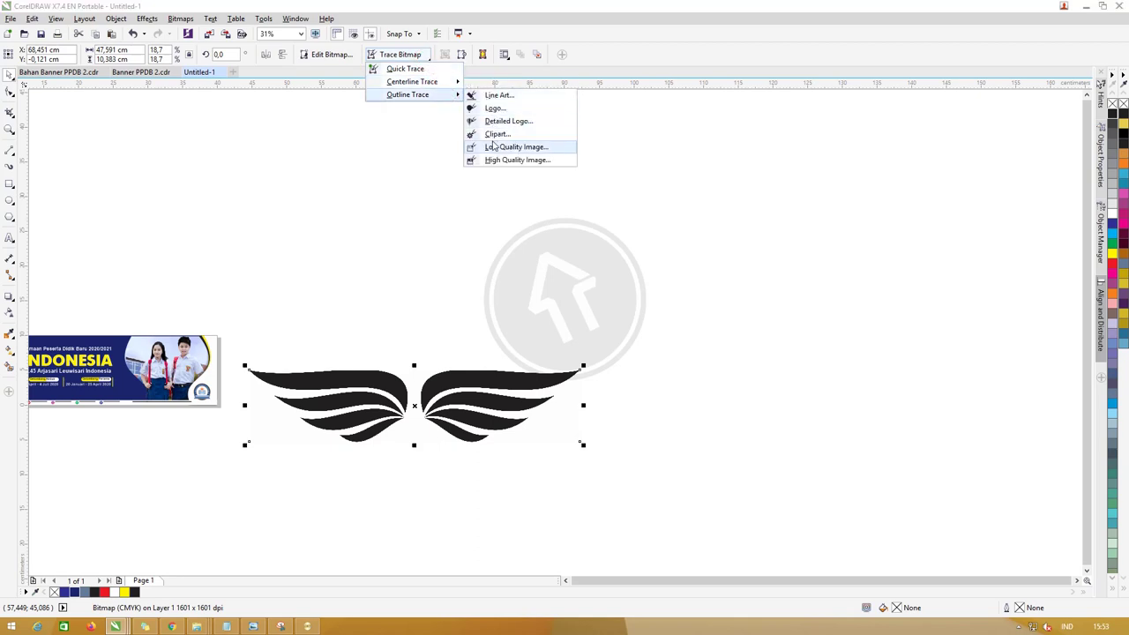
left_click(420, 70)
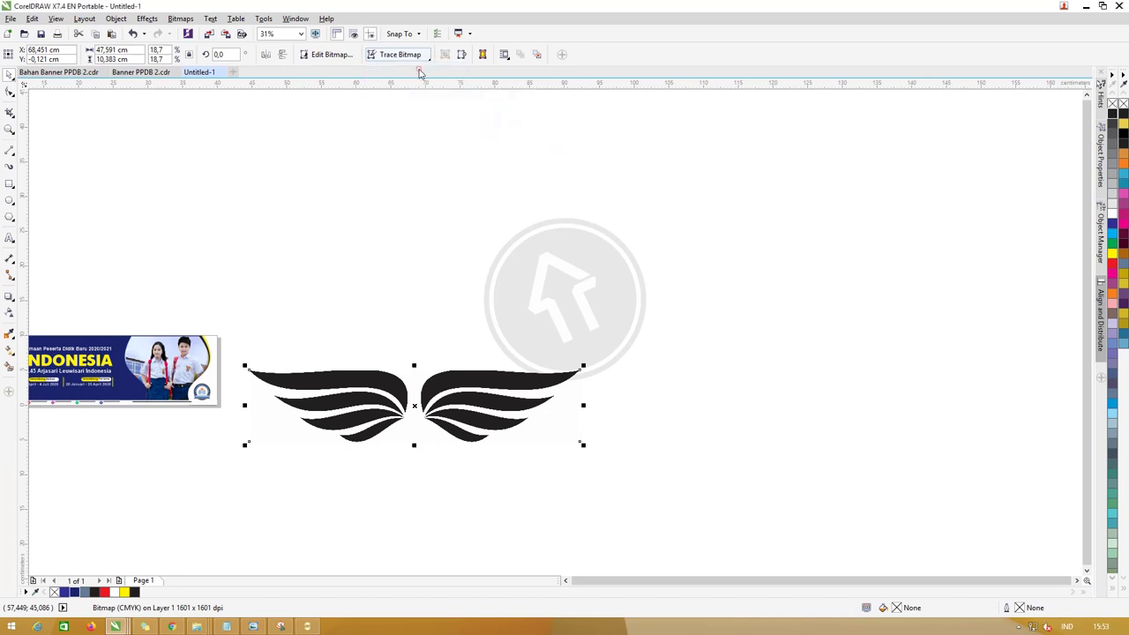
left_click(508, 346)
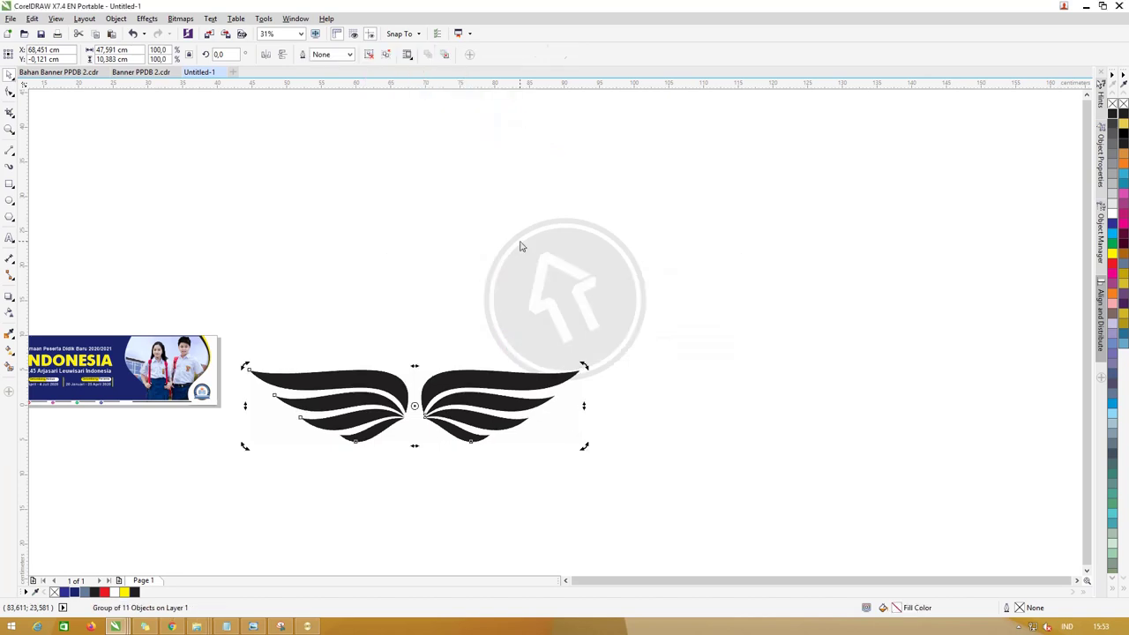
Move the traced wings off the bitmap, delete the original bitmap, and ungroup the trace.
left_click_drag(461, 374, 512, 260)
left_click(464, 385)
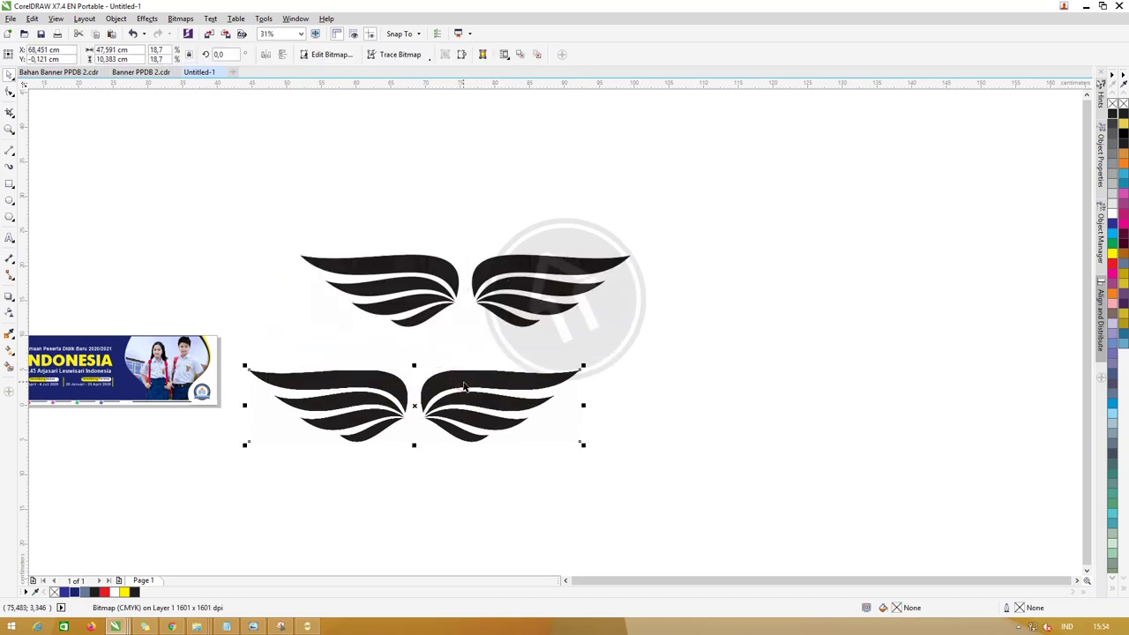
key("Delete")
left_click(485, 279)
right_click(485, 276)
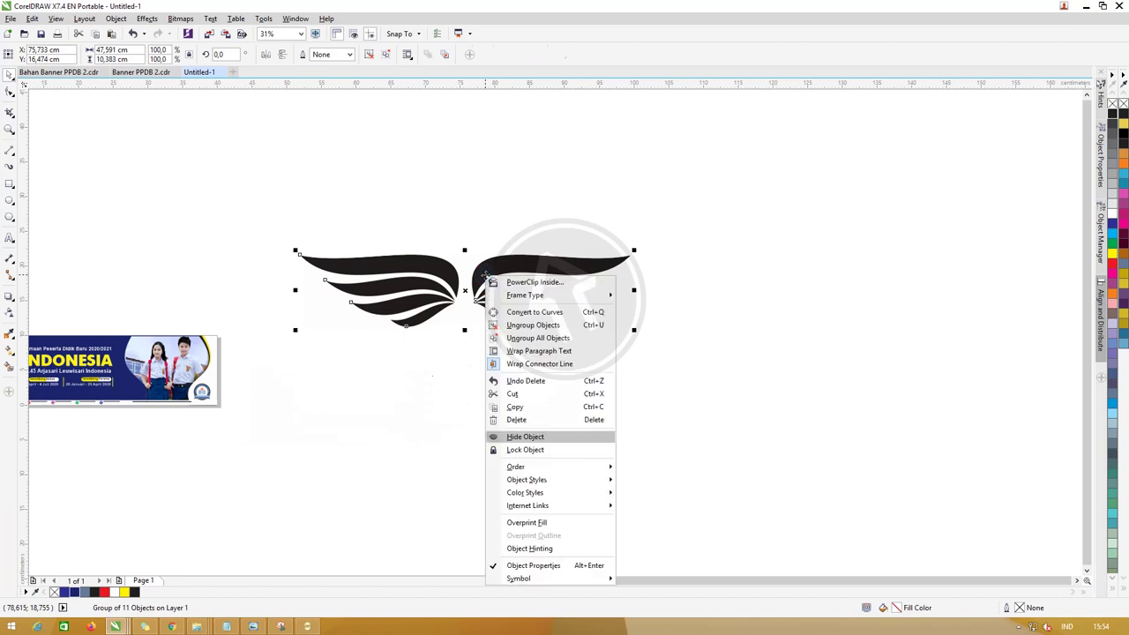
left_click(513, 335)
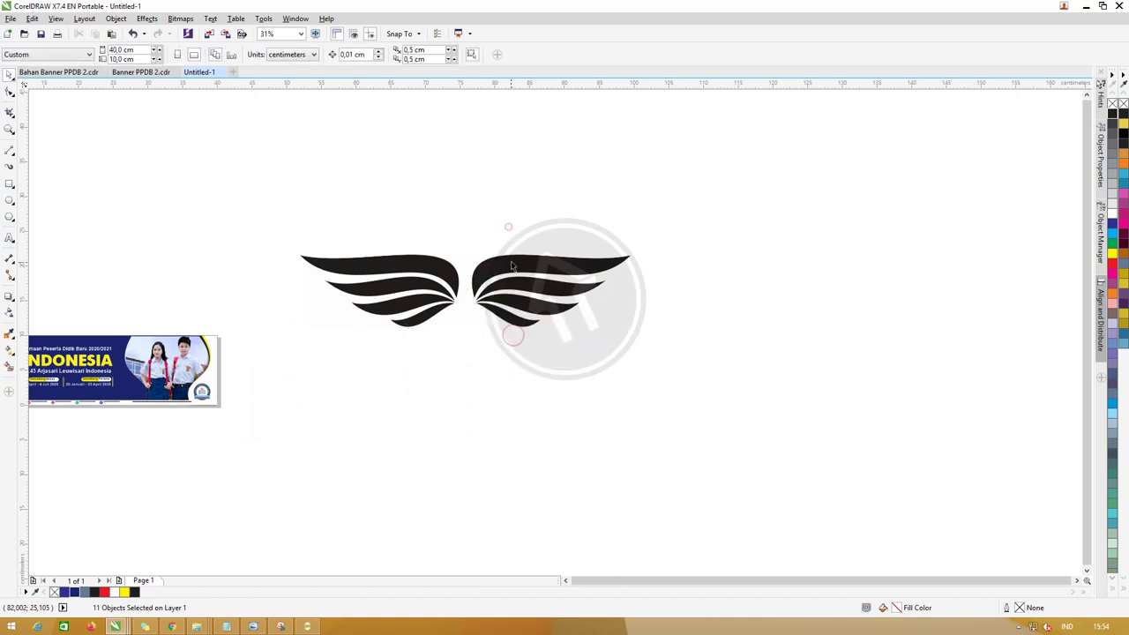
Delete the three pieces of the right wing.
left_click(512, 258)
key("Delete")
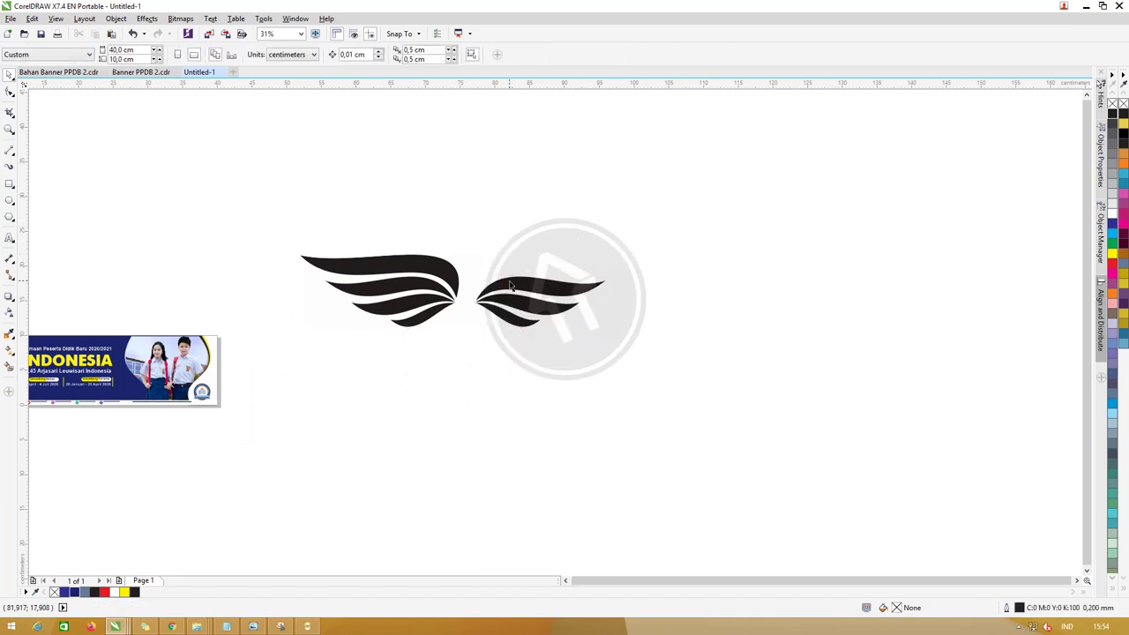
left_click(510, 285)
key("Delete")
left_click(508, 317)
key("Delete")
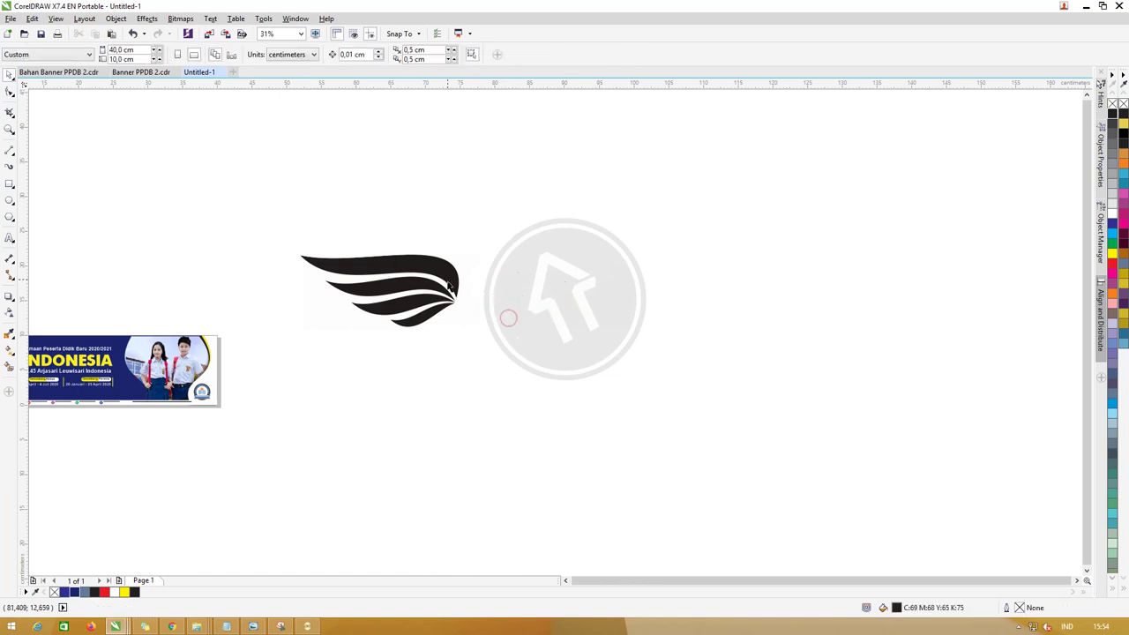
Select the four left-wing curves, move them up-left, and group them.
left_click(446, 270)
left_click(408, 284, "shift")
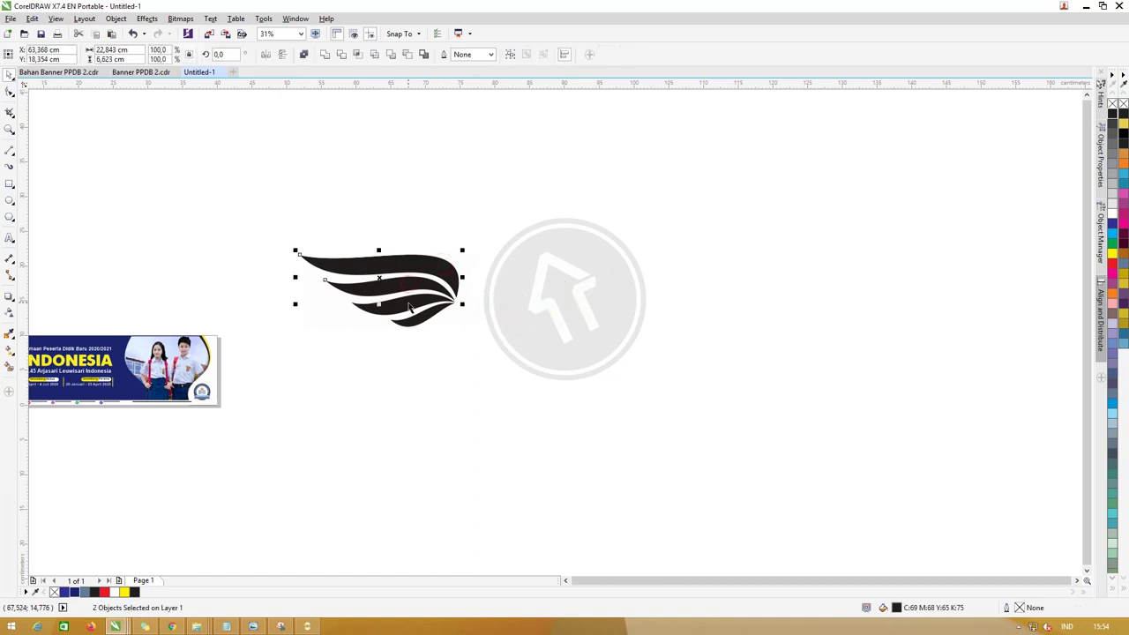
left_click(412, 327, "shift")
left_click_drag(419, 266, 312, 206)
key("ctrl+g")
Move the wing group onto the banner and scale it down to 63.2%.
scroll(294, 289, "down", 2)
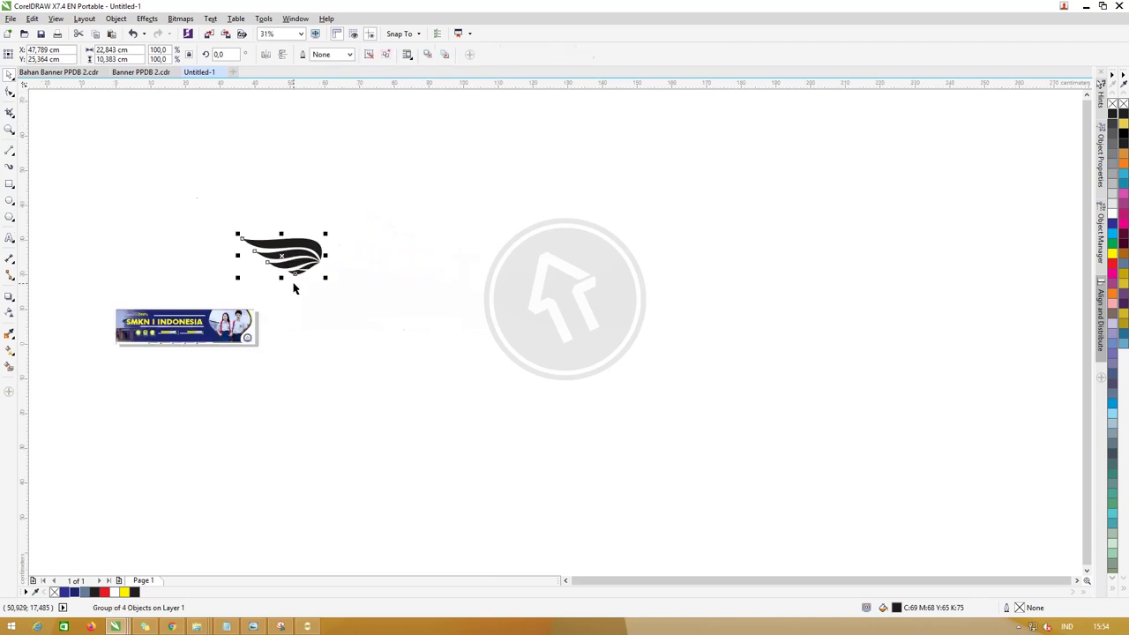
left_click_drag(309, 252, 231, 327)
key("z")
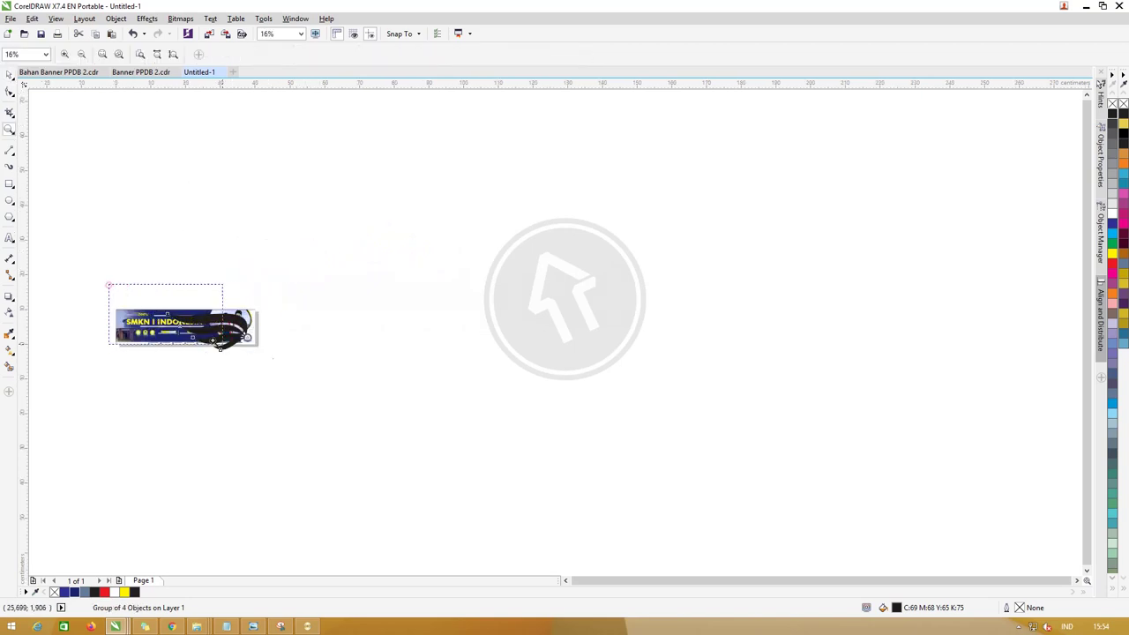
left_click(298, 356)
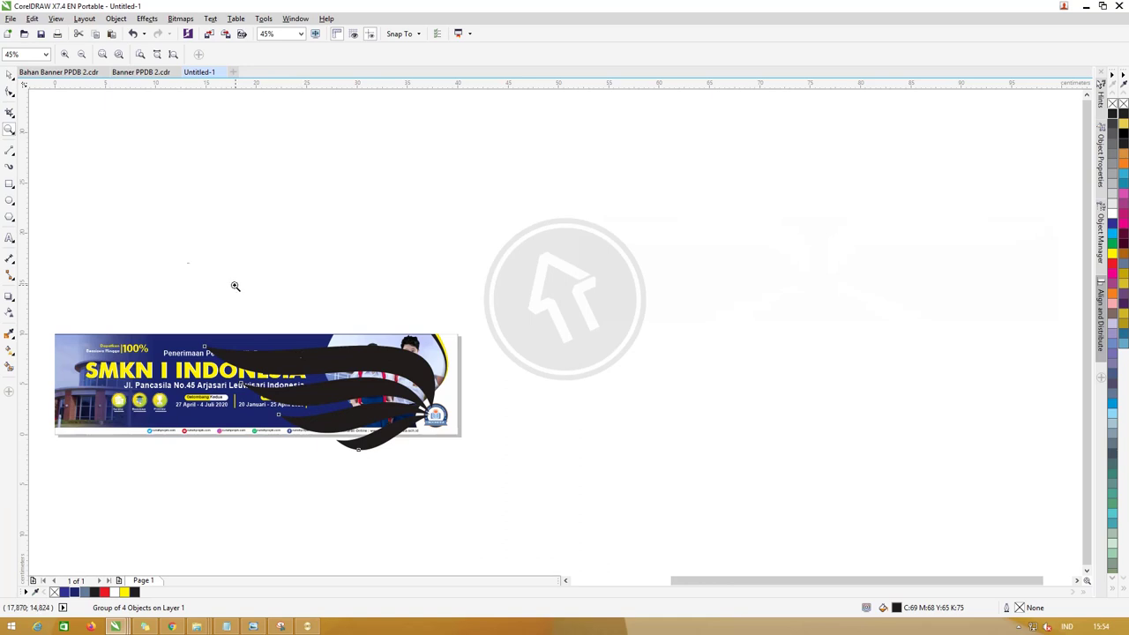
left_click(9, 73)
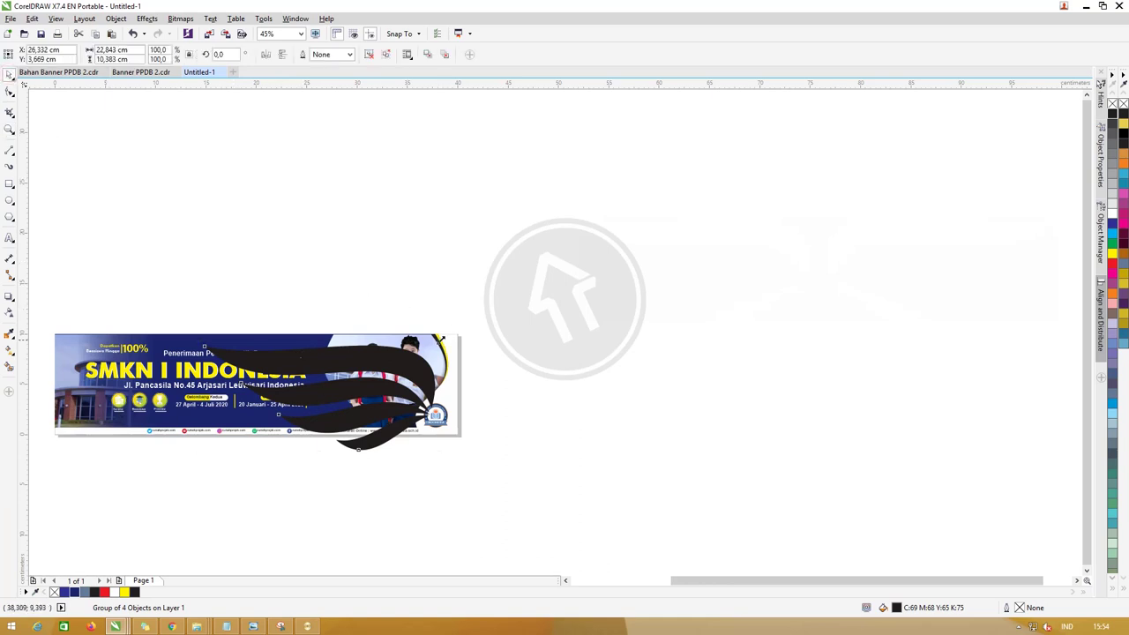
left_click_drag(441, 339, 296, 371)
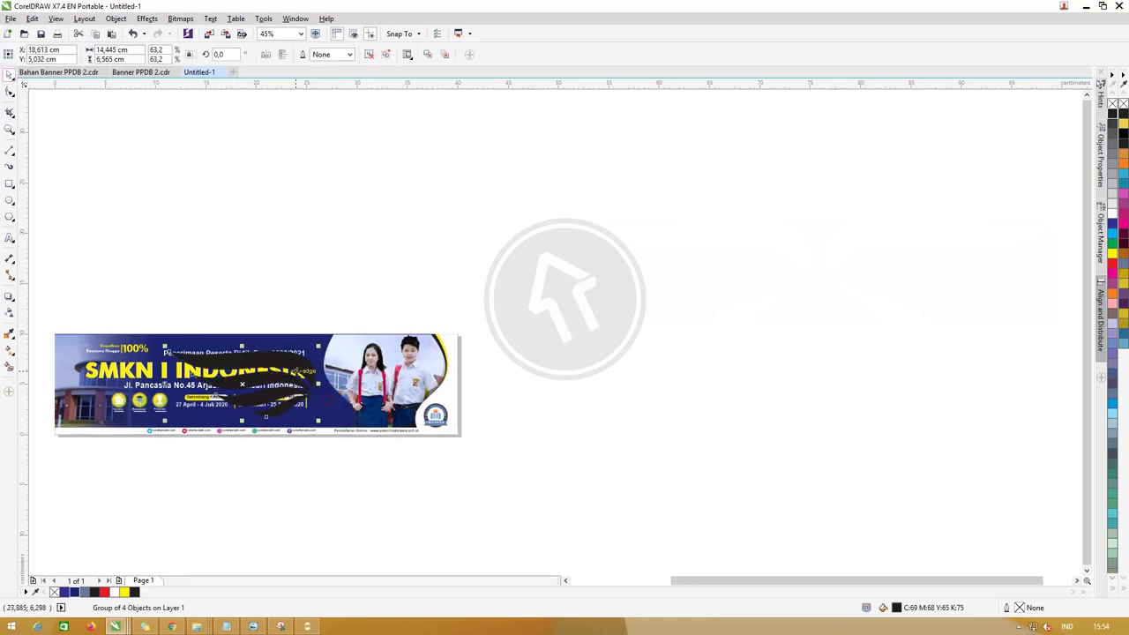
Rotate the wing to about 323°, shrink it to 35.4%, place it right of the title, and fill it white.
key("z")
left_click_drag(37, 307, 515, 464)
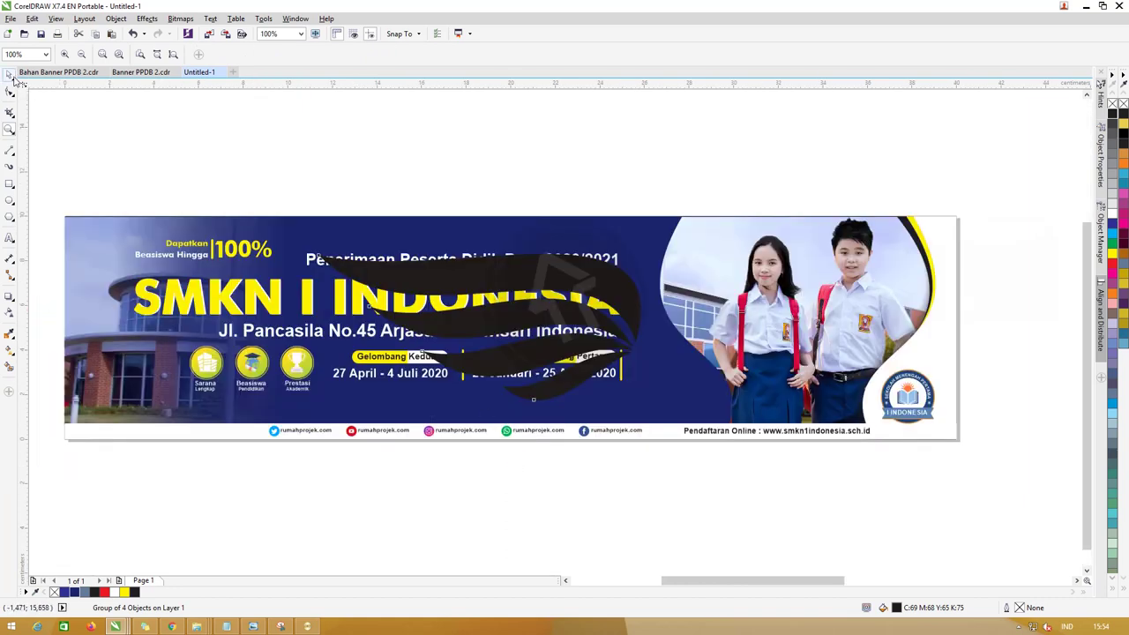
left_click(10, 76)
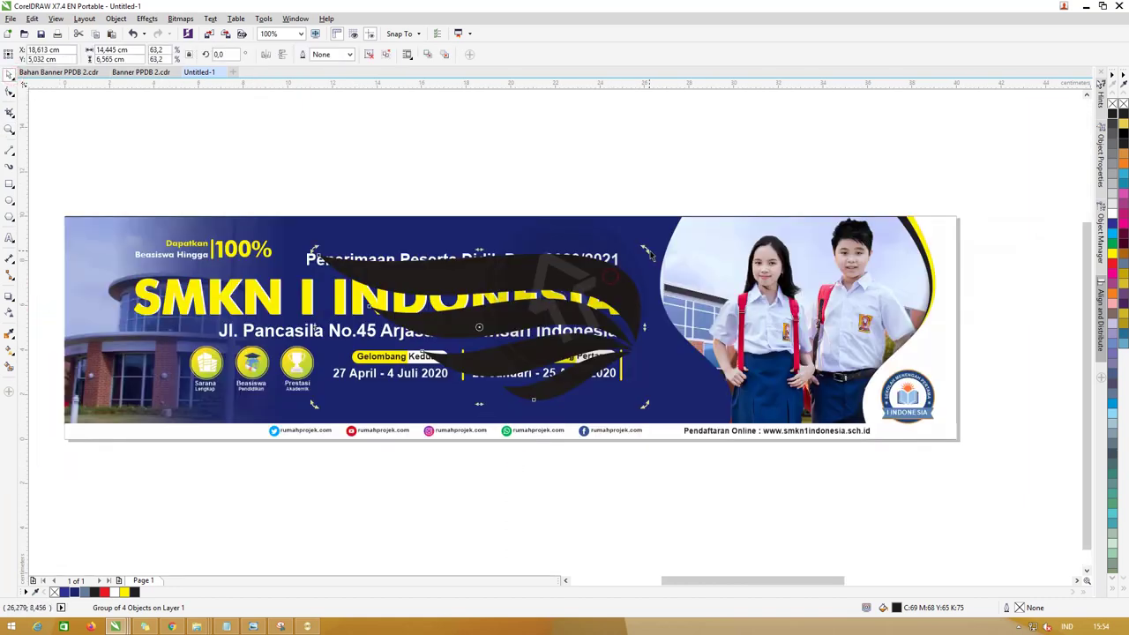
left_click_drag(649, 254, 675, 372)
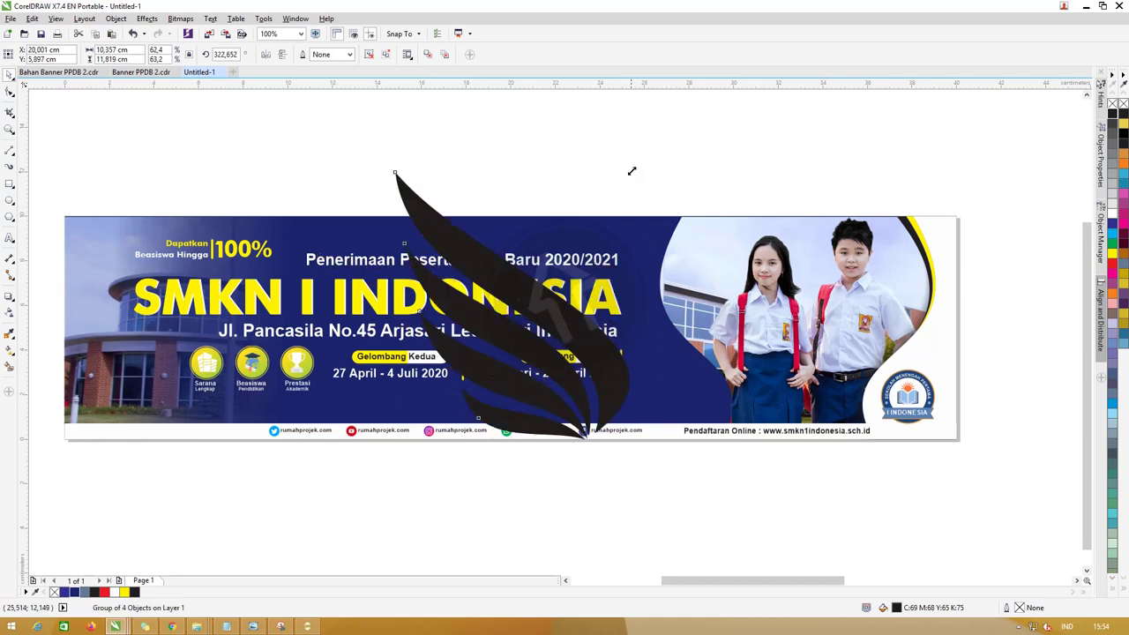
mouse_move(631, 170)
left_mouse_down()
mouse_move(444, 405)
mouse_move(644, 346)
mouse_move(697, 359)
left_mouse_up()
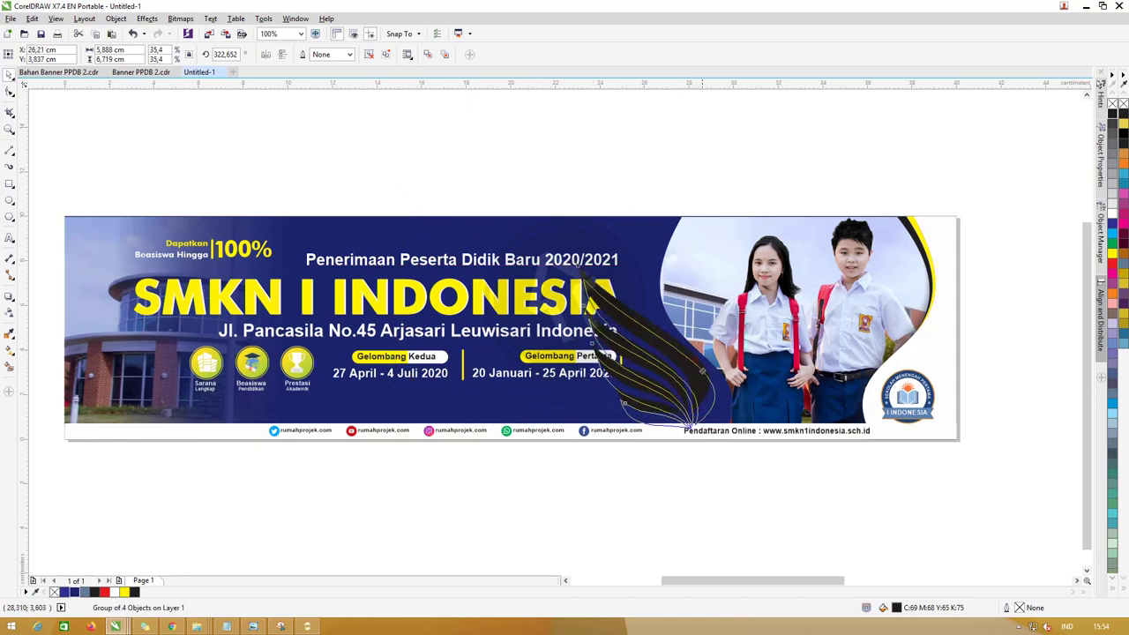
left_click_drag(702, 371, 711, 376)
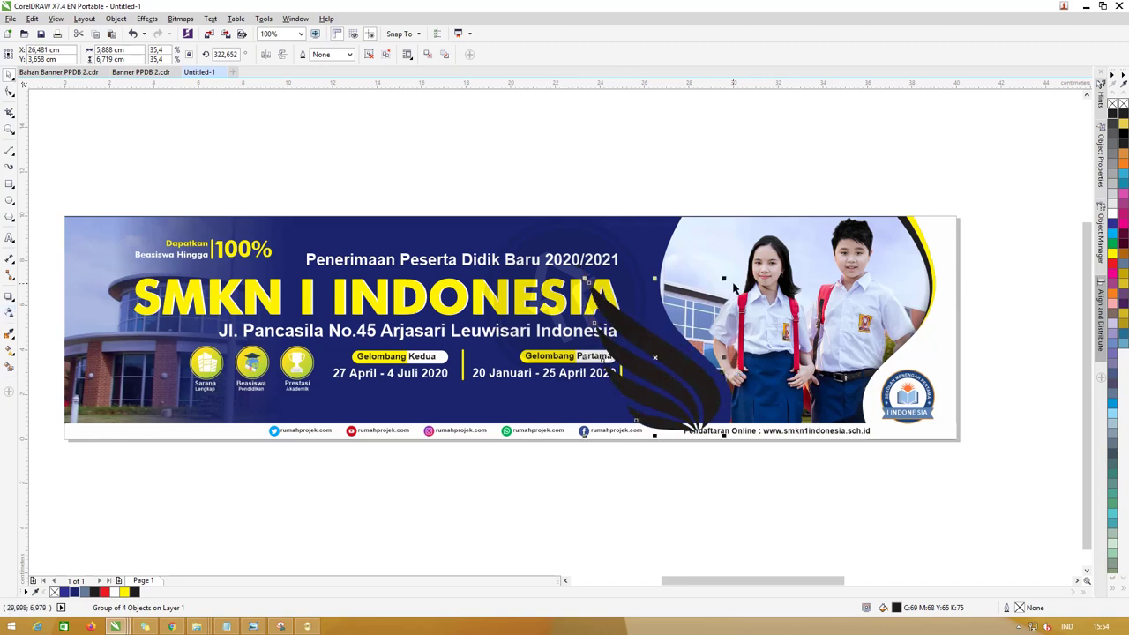
left_click(1111, 214)
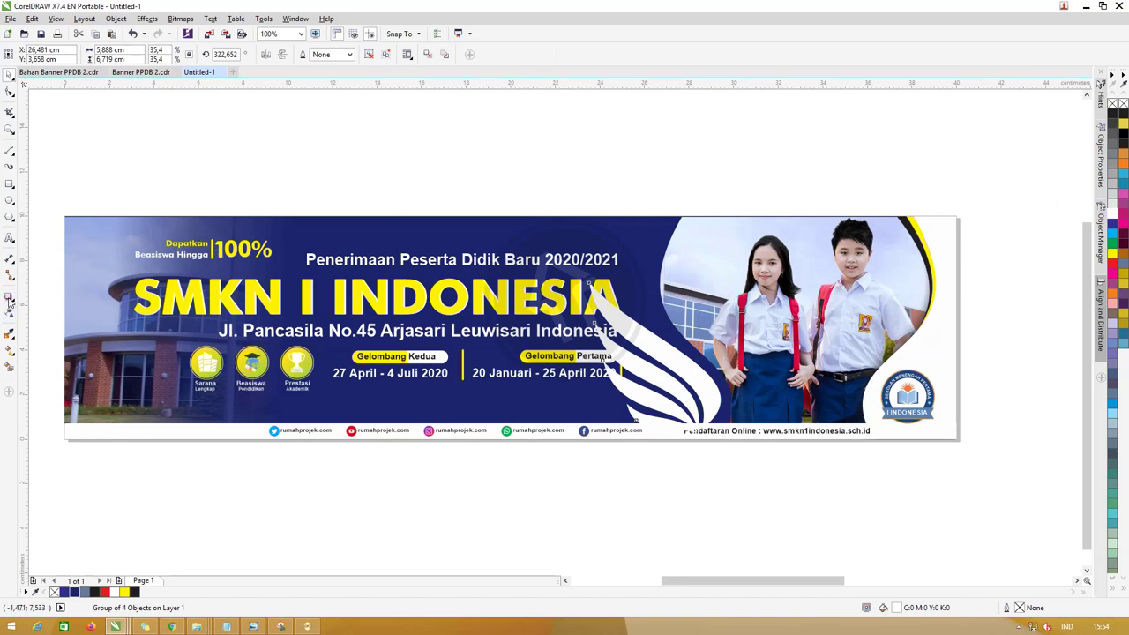
Give the wing a uniform transparency of 80.
left_click(8, 300)
left_click(23, 55)
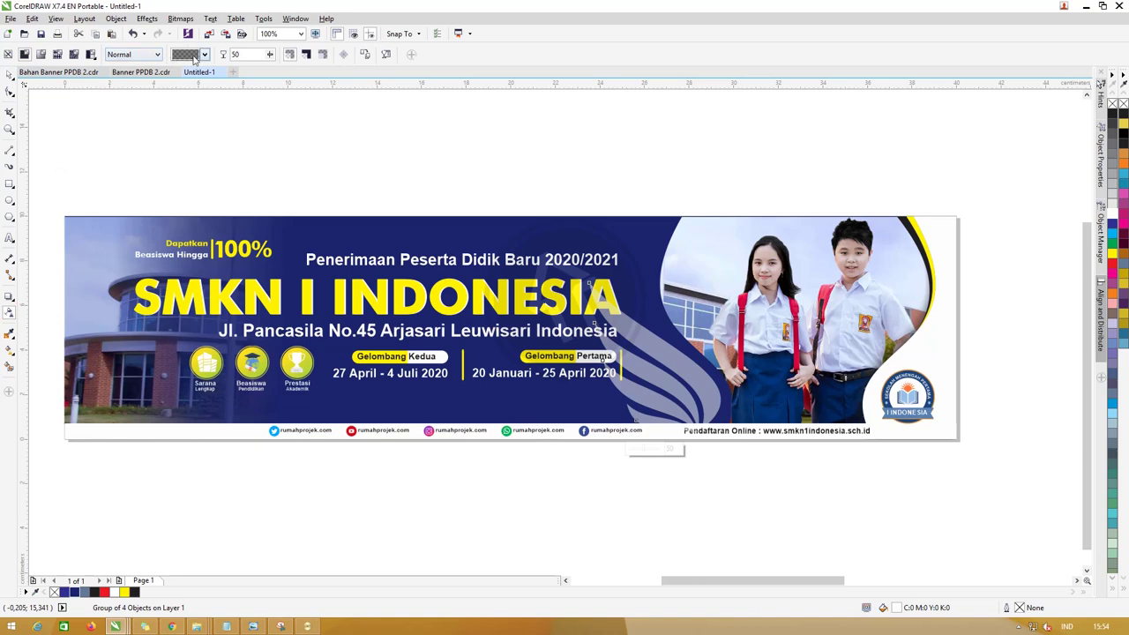
left_click(203, 54)
left_click(321, 169)
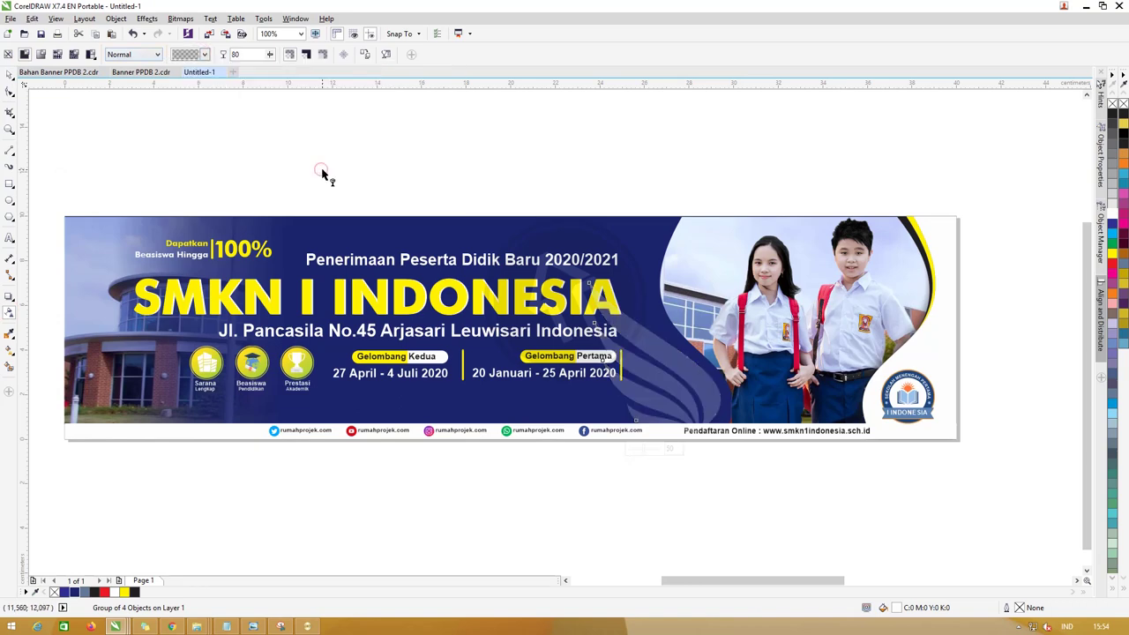
Enlarge the wing to 41.1% and position it faintly behind the end of the title.
left_click(11, 76)
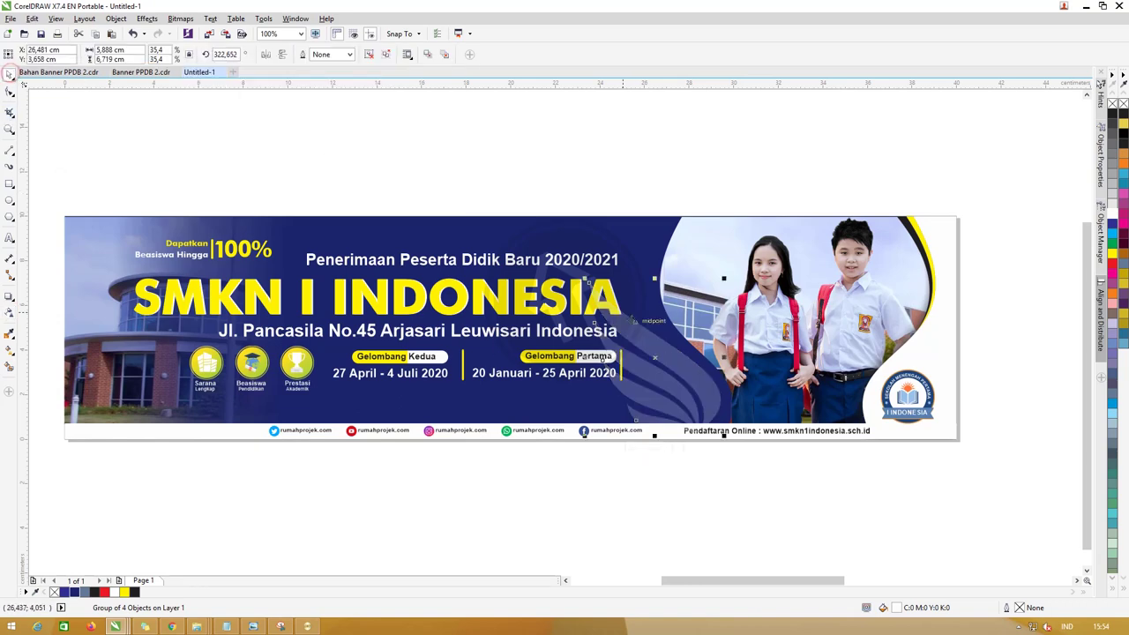
mouse_move(585, 278)
left_mouse_down()
mouse_move(559, 250)
mouse_move(562, 271)
left_mouse_up()
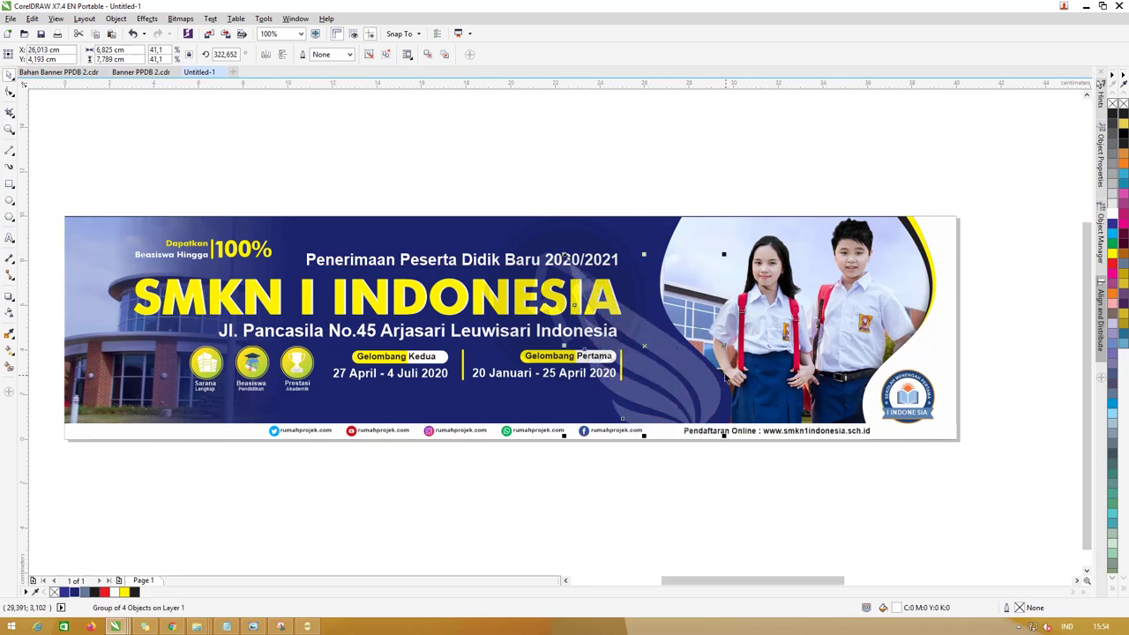
left_click_drag(710, 385, 714, 393)
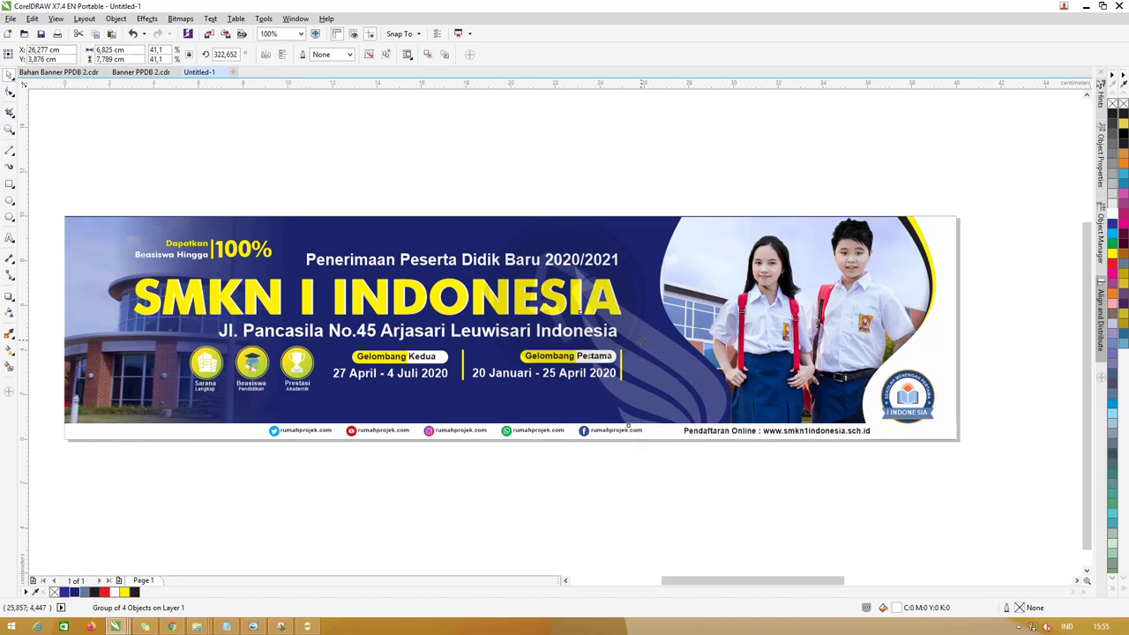
left_click(641, 340)
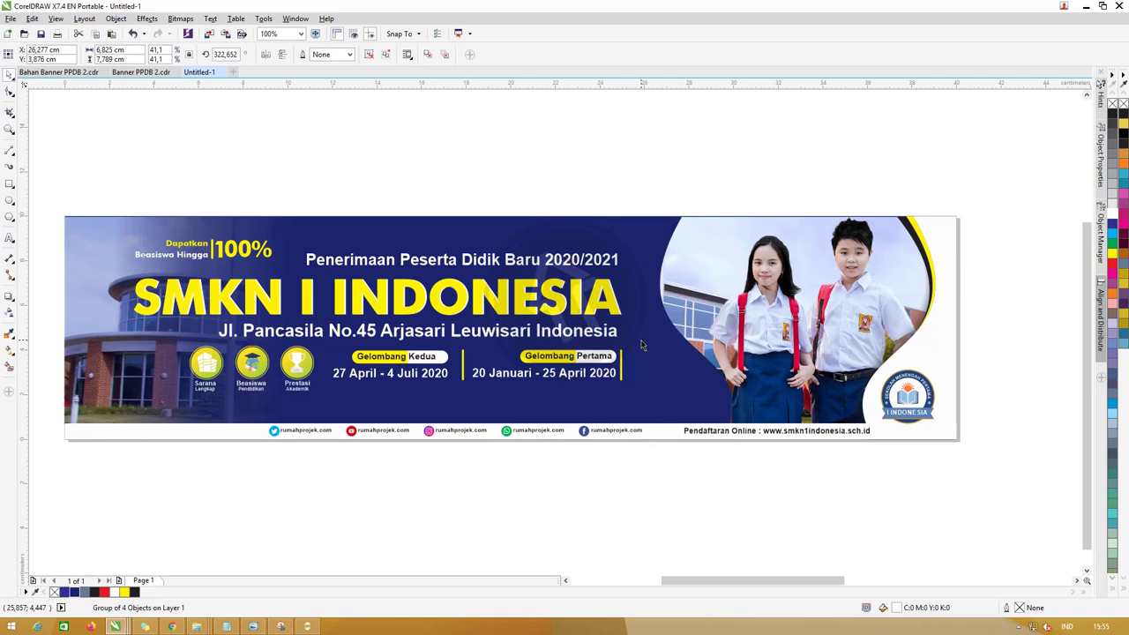
key("ctrl+z")
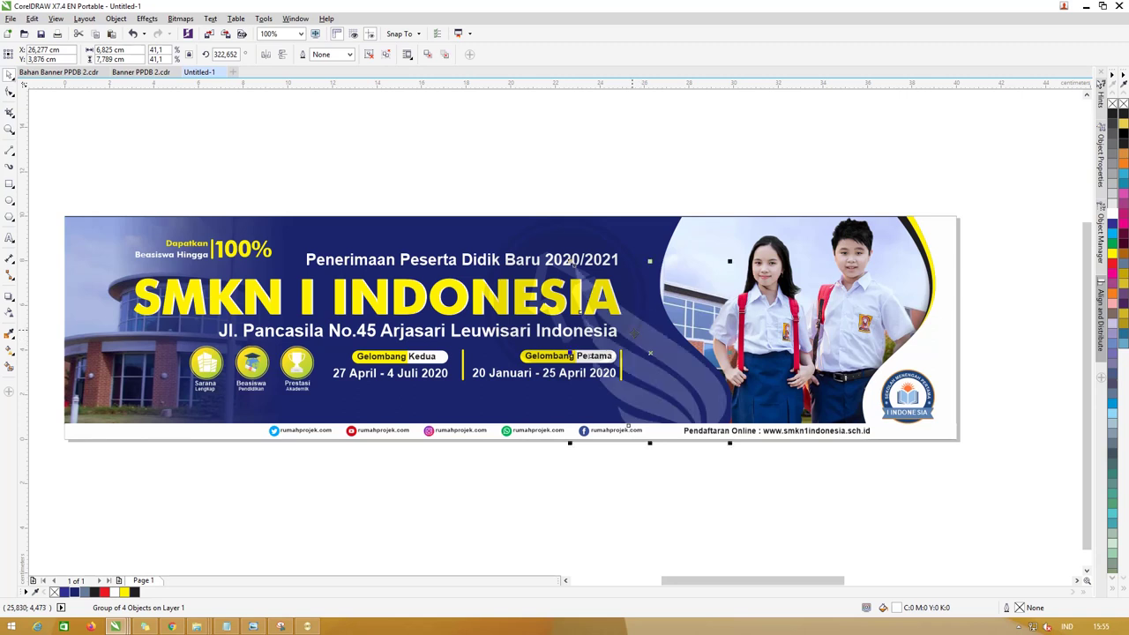
key("g")
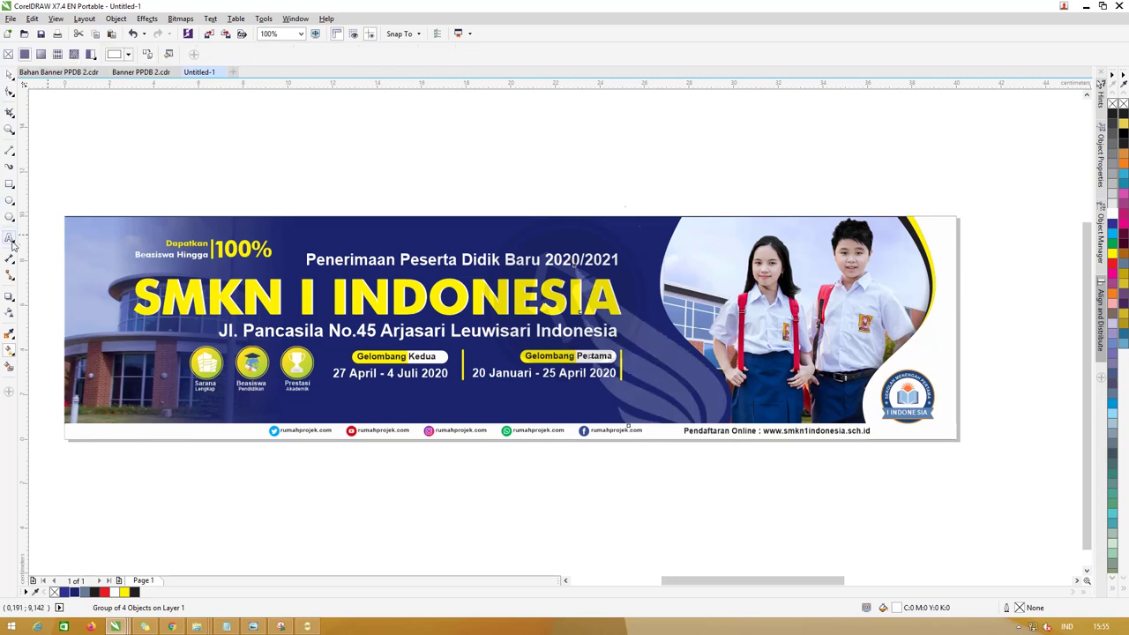
Apply a fountain transparency to the wing, stretched toward the upper right with a node at 81.
left_click(9, 313)
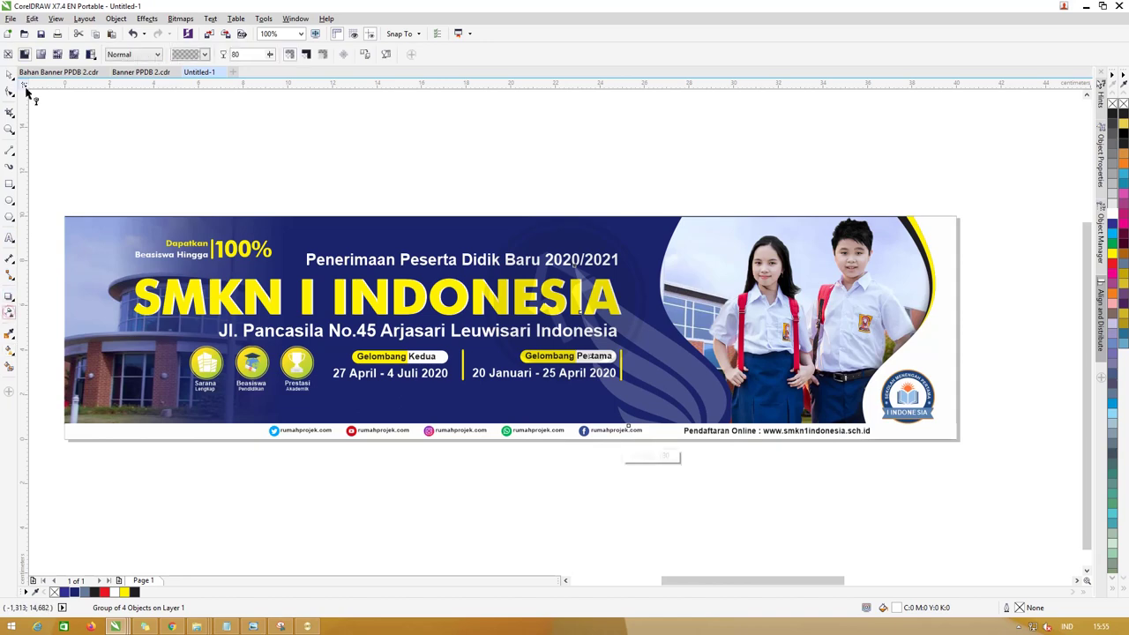
left_click(40, 55)
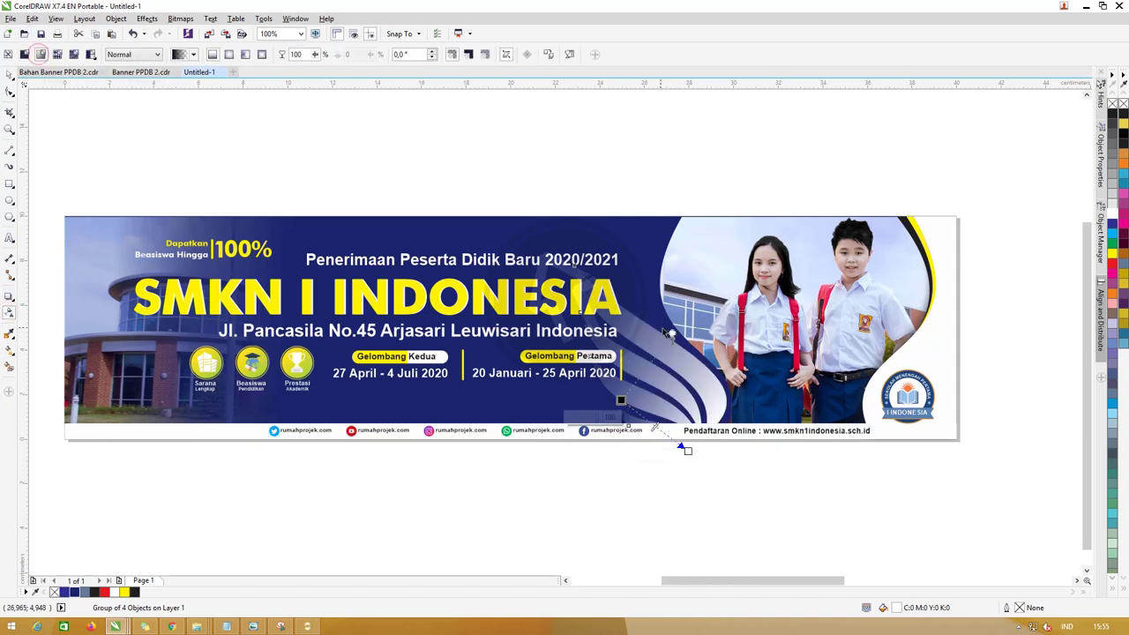
left_click_drag(683, 448, 764, 161)
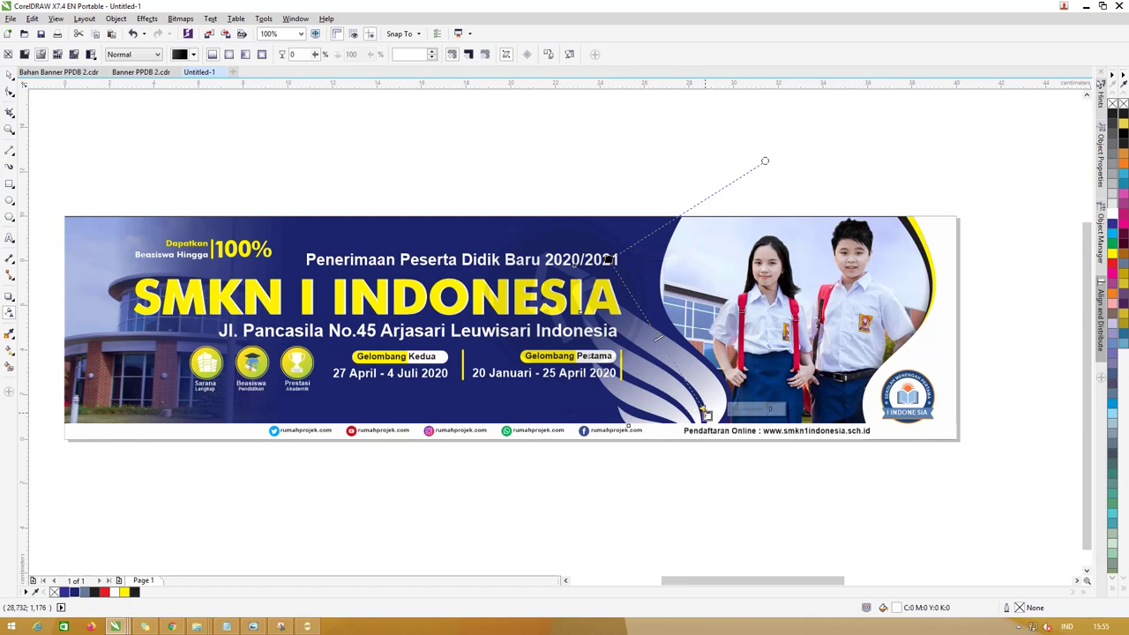
left_click_drag(735, 413, 756, 412)
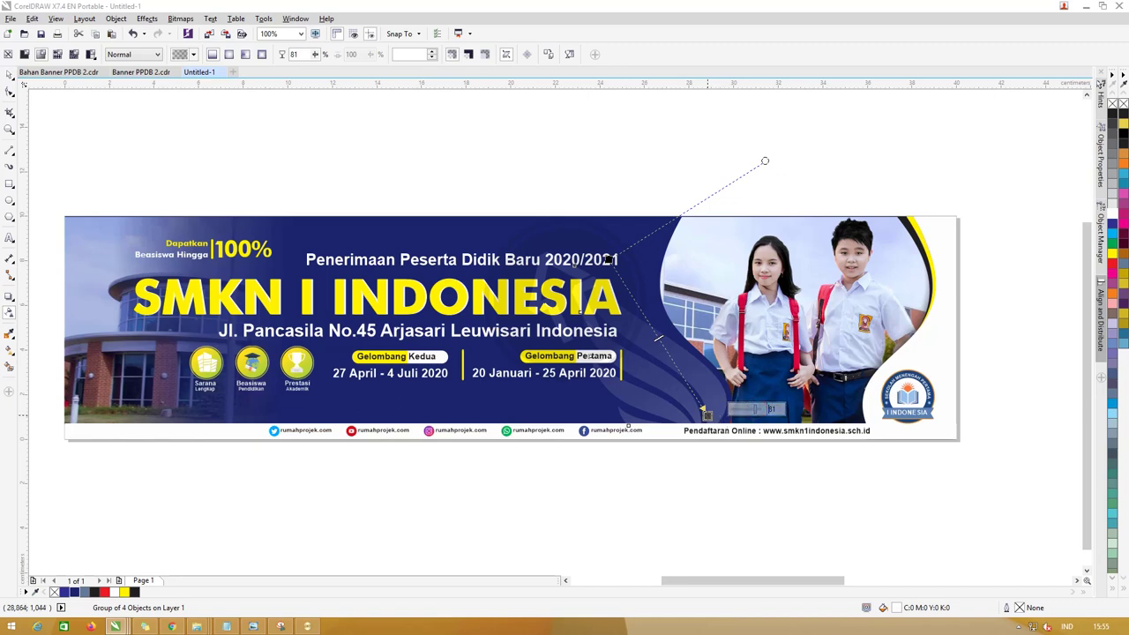
left_click_drag(705, 413, 717, 432)
Rotate the wing group to about 313° and nudge it into place.
left_click(9, 75)
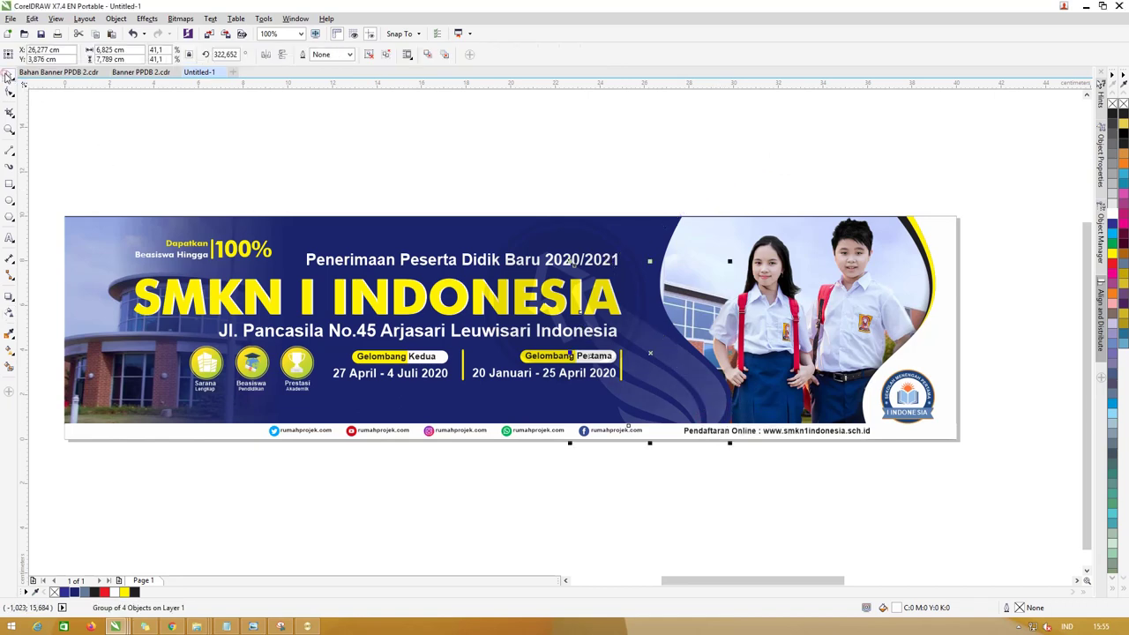
left_click(348, 118)
left_click(678, 361)
left_click(696, 381)
mouse_move(731, 261)
left_mouse_down()
mouse_move(749, 282)
mouse_move(722, 277)
left_mouse_up()
left_click(722, 277)
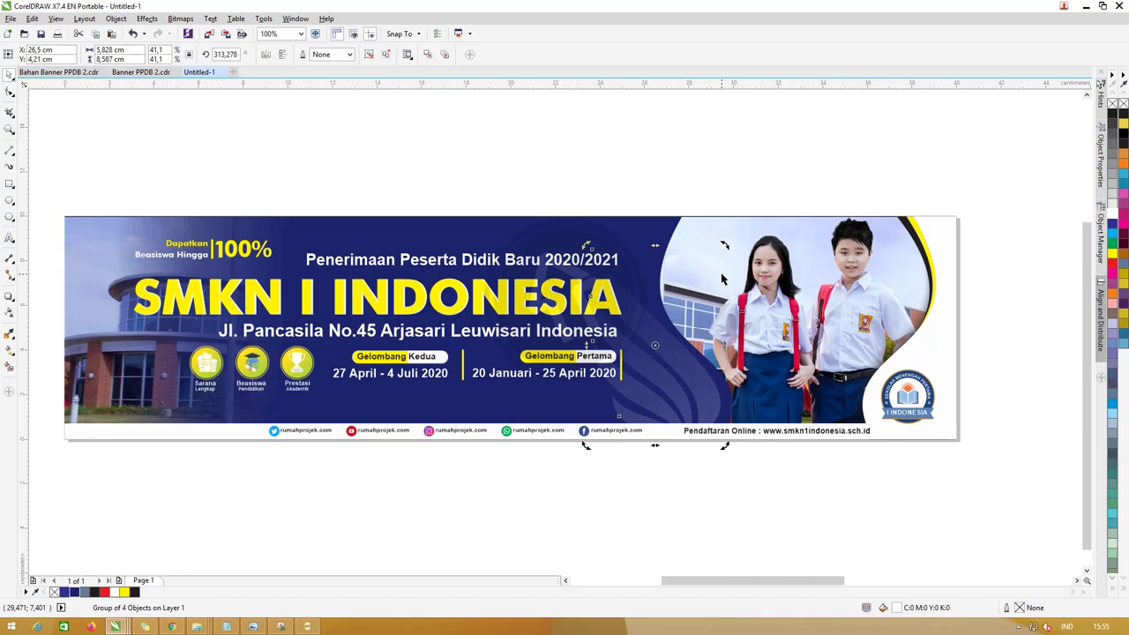